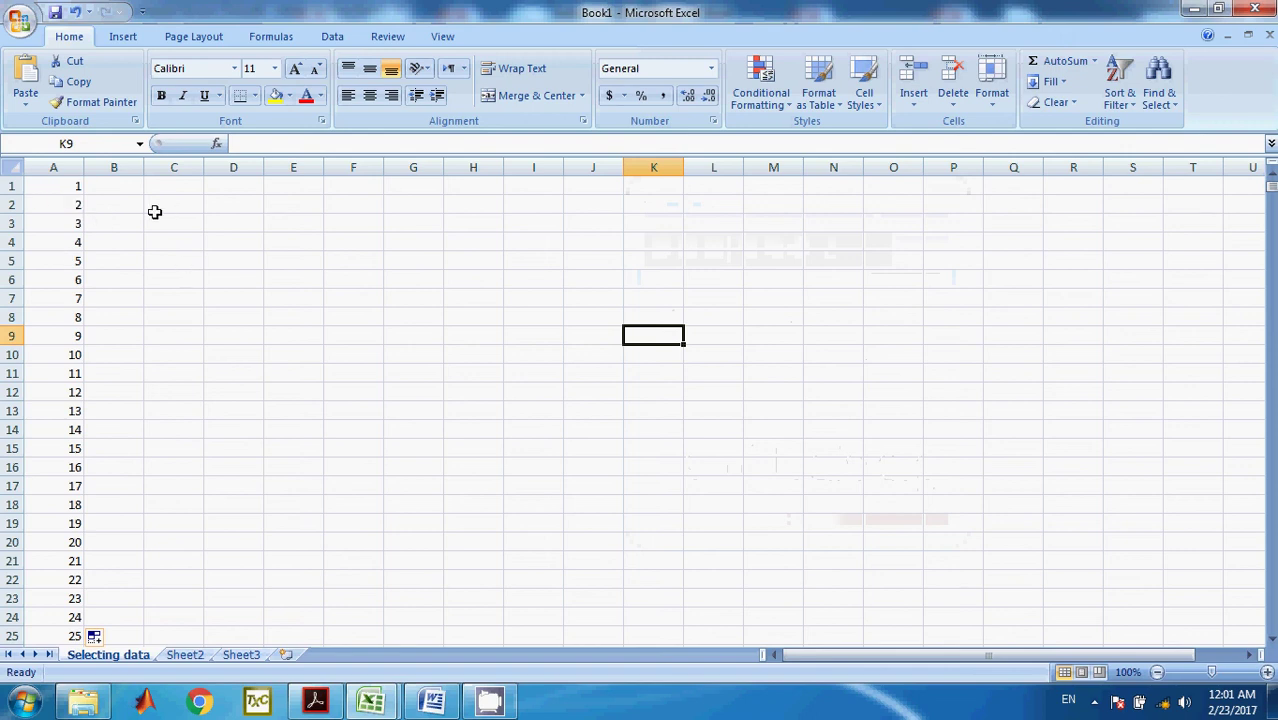
Step: Select the cells A2 through A24 in column A, and clear the selection by moving to cell C6
left_click(67, 206)
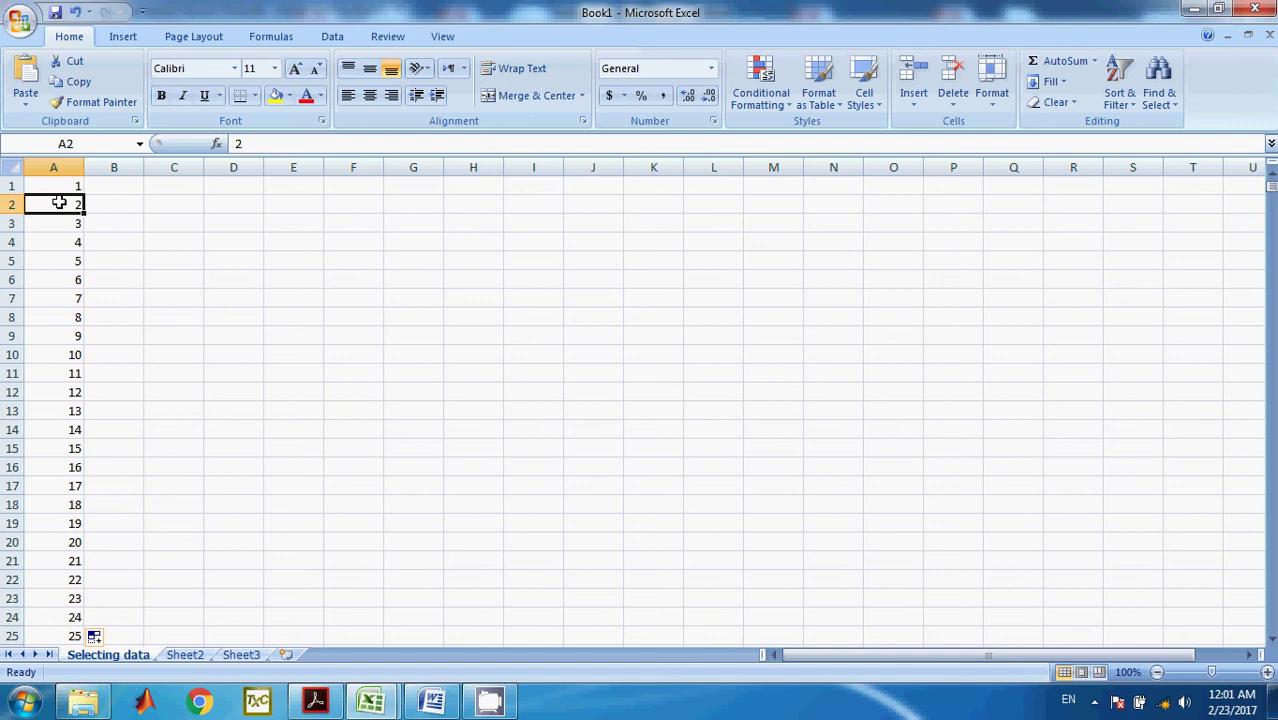
left_click_drag(58, 203, 63, 617)
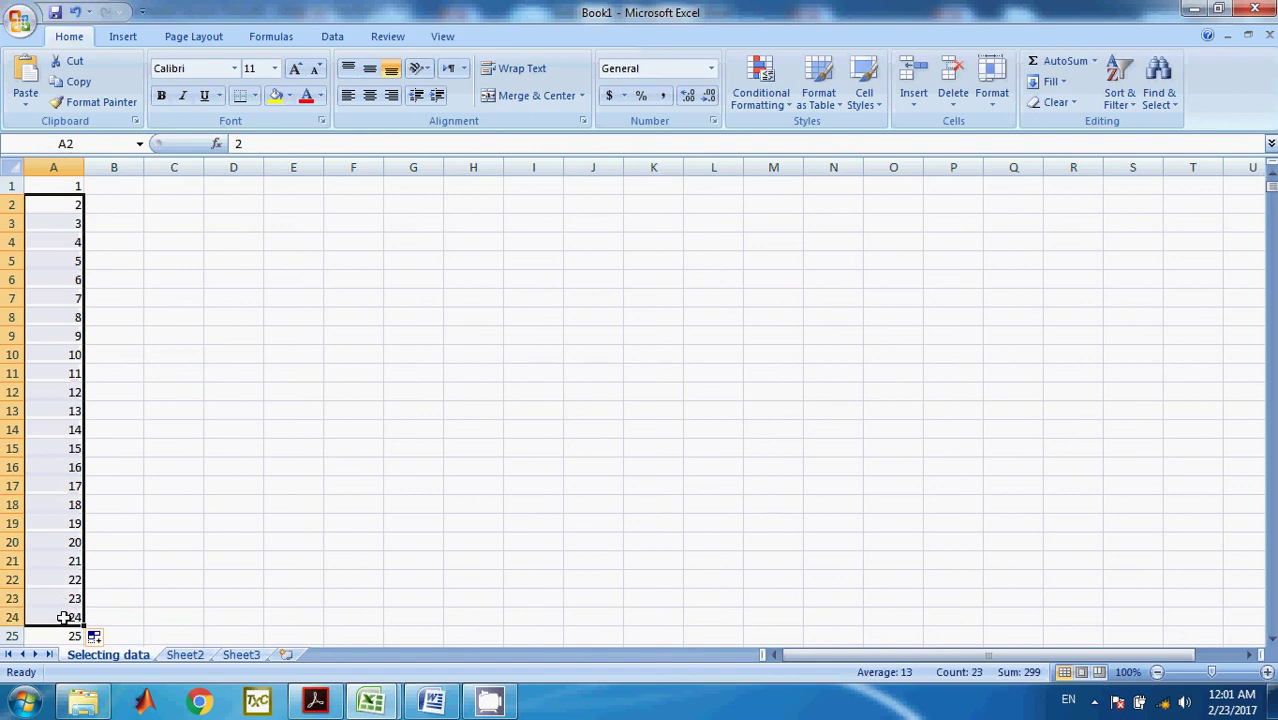
left_click(196, 281)
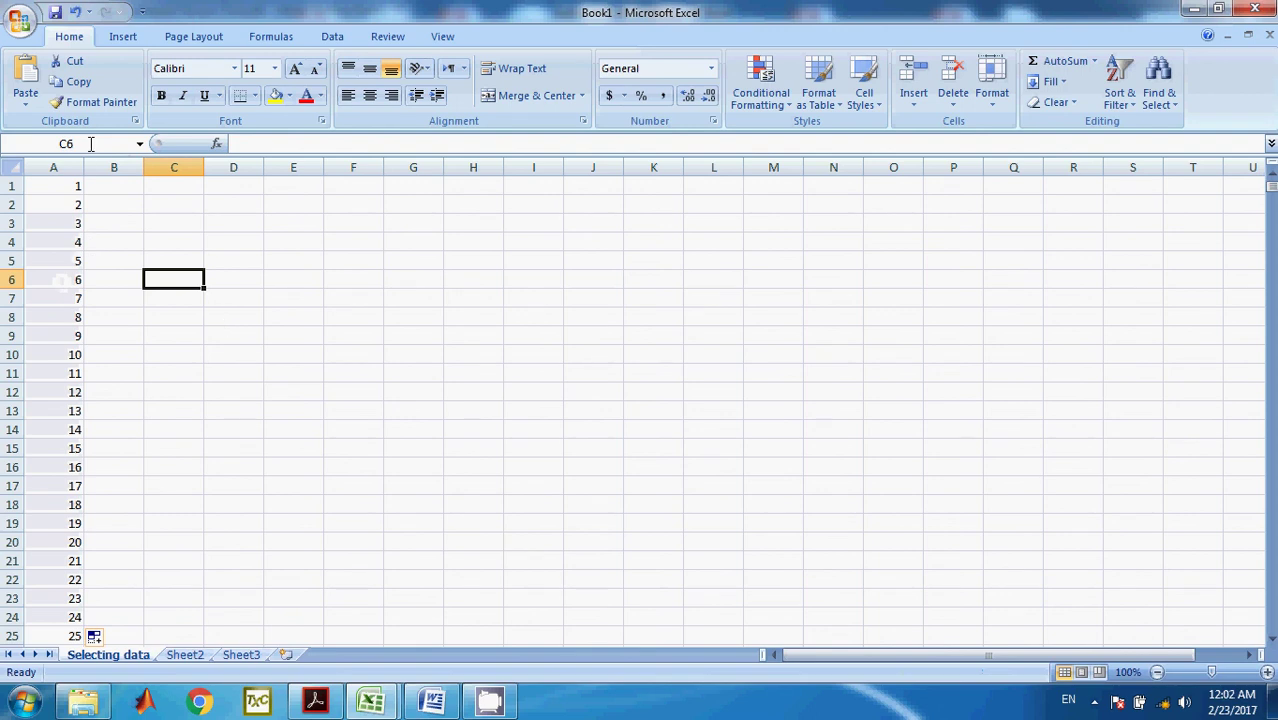
Step: Select the range from A5 to A500 by entering A500 as the end cell reference
left_click(63, 263)
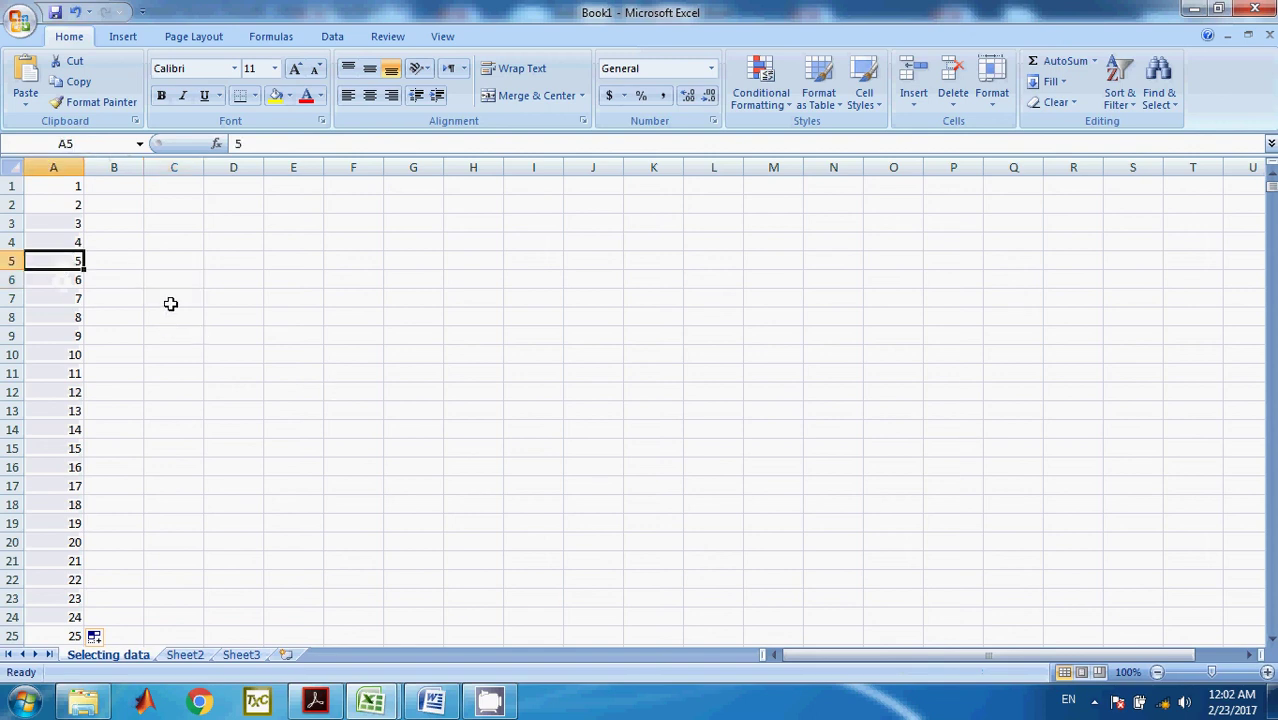
left_click(107, 142)
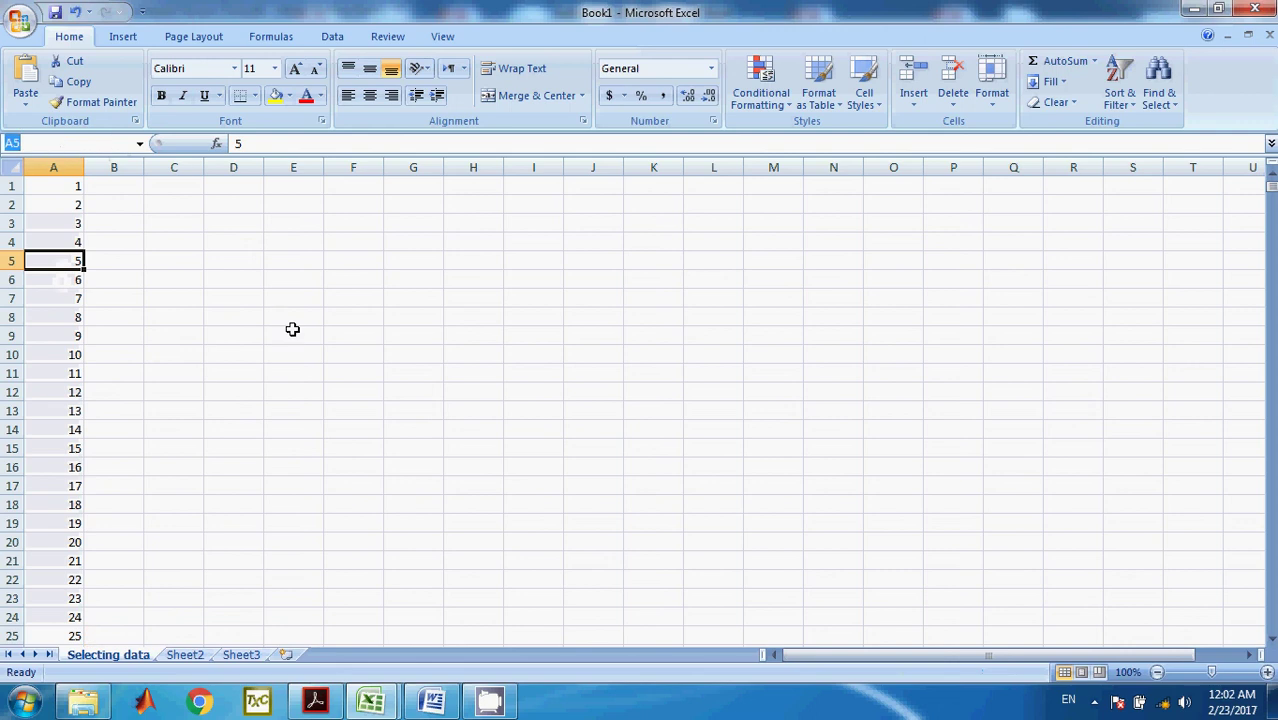
type("A")
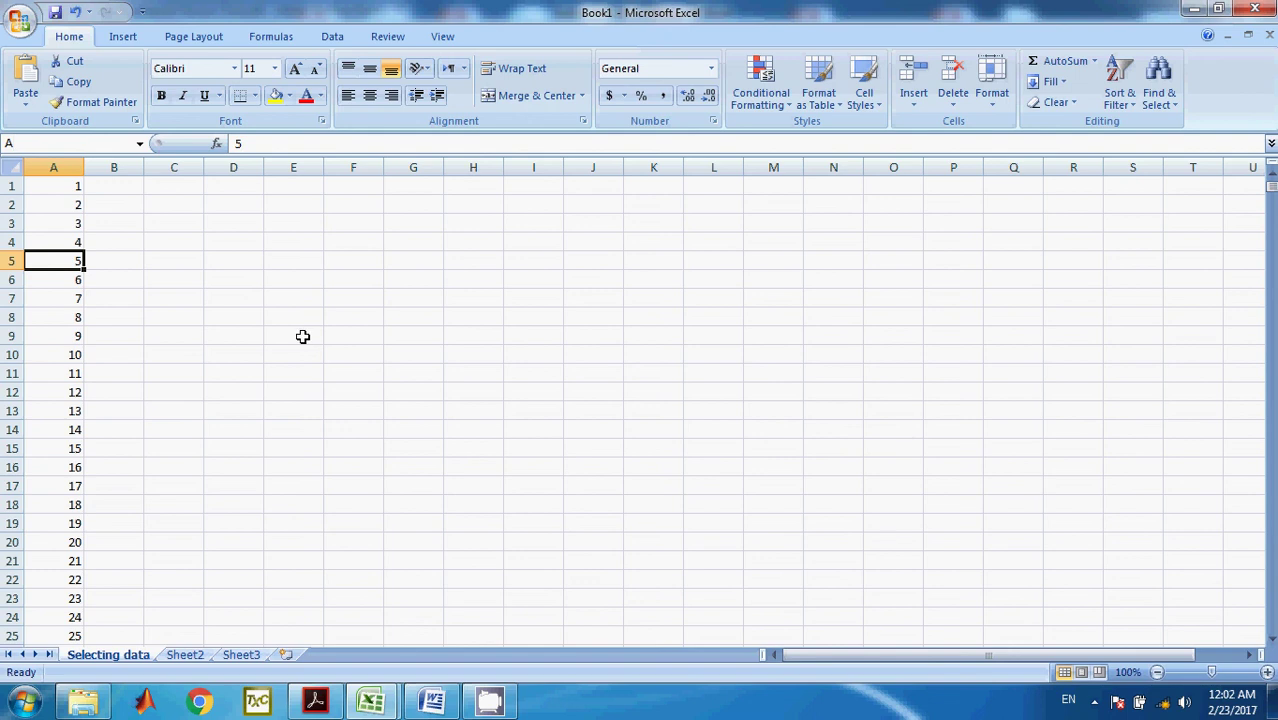
type("500")
key("shift+Return")
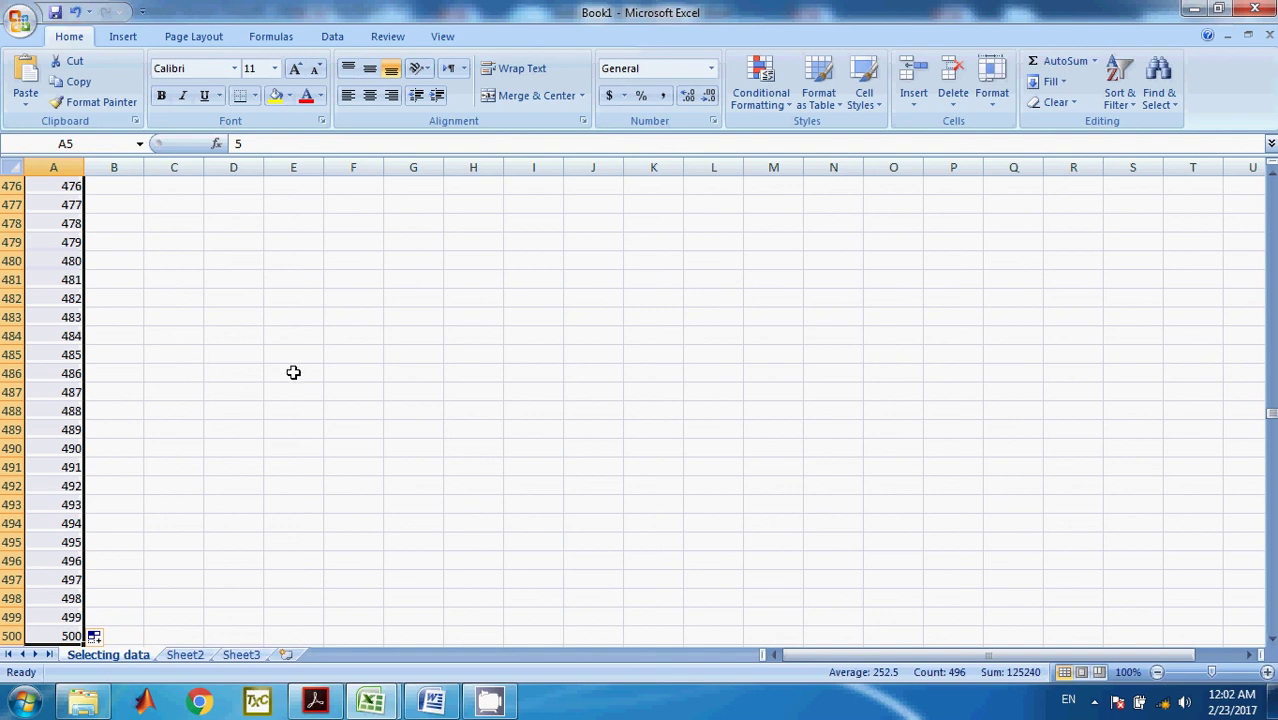
Step: Return to cell A1, jump to the last filled cell of column A, and come back to the first one
scroll(250, 415, "up", 13)
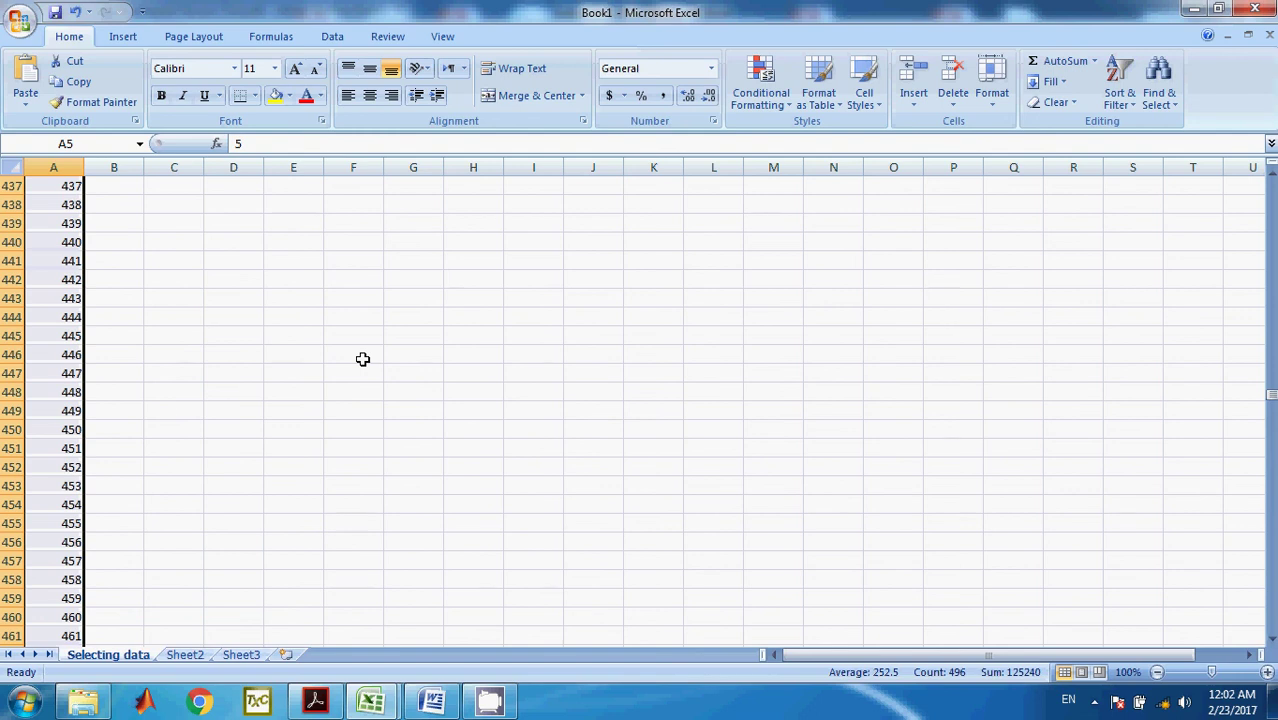
key("ctrl+Home")
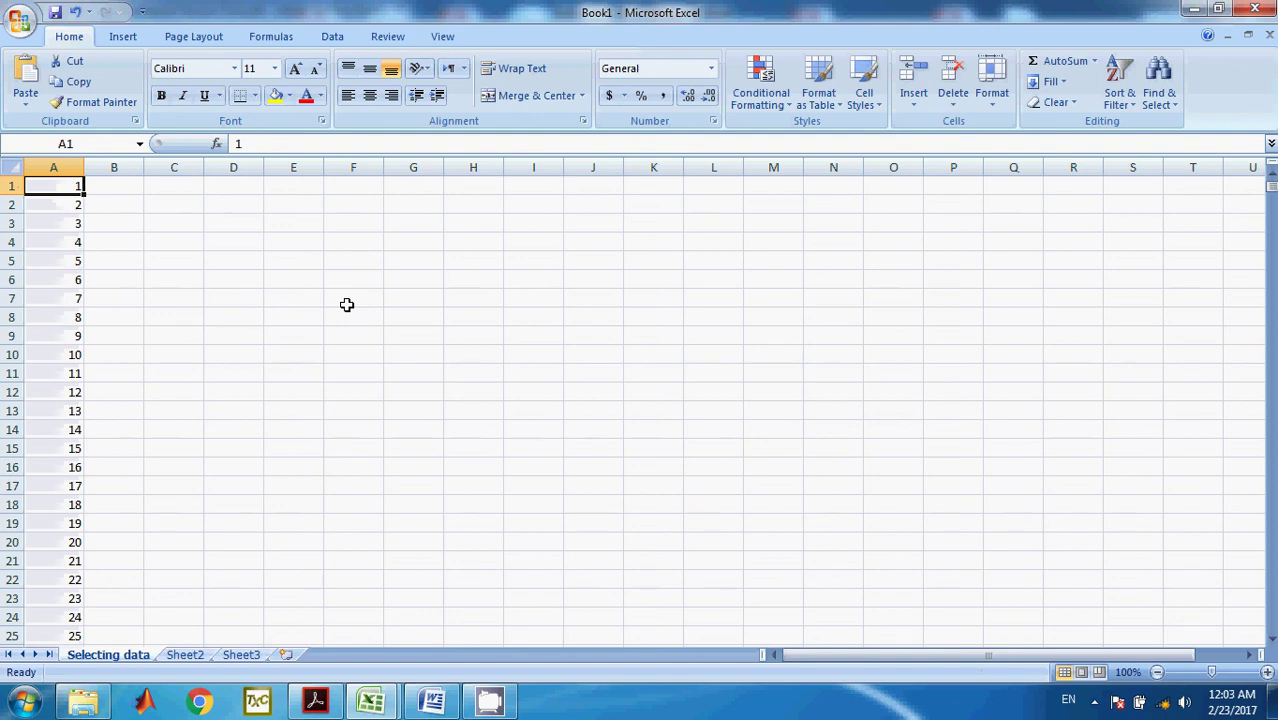
key("ctrl+Down")
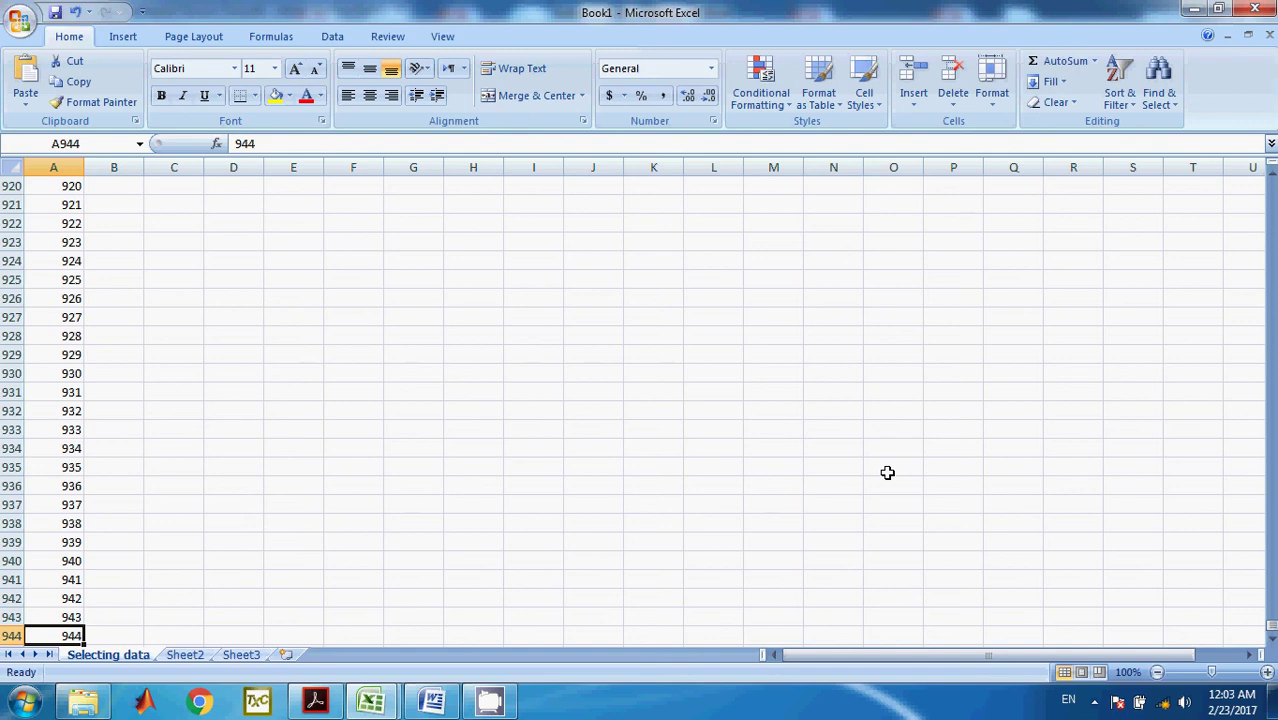
key("ctrl+Up")
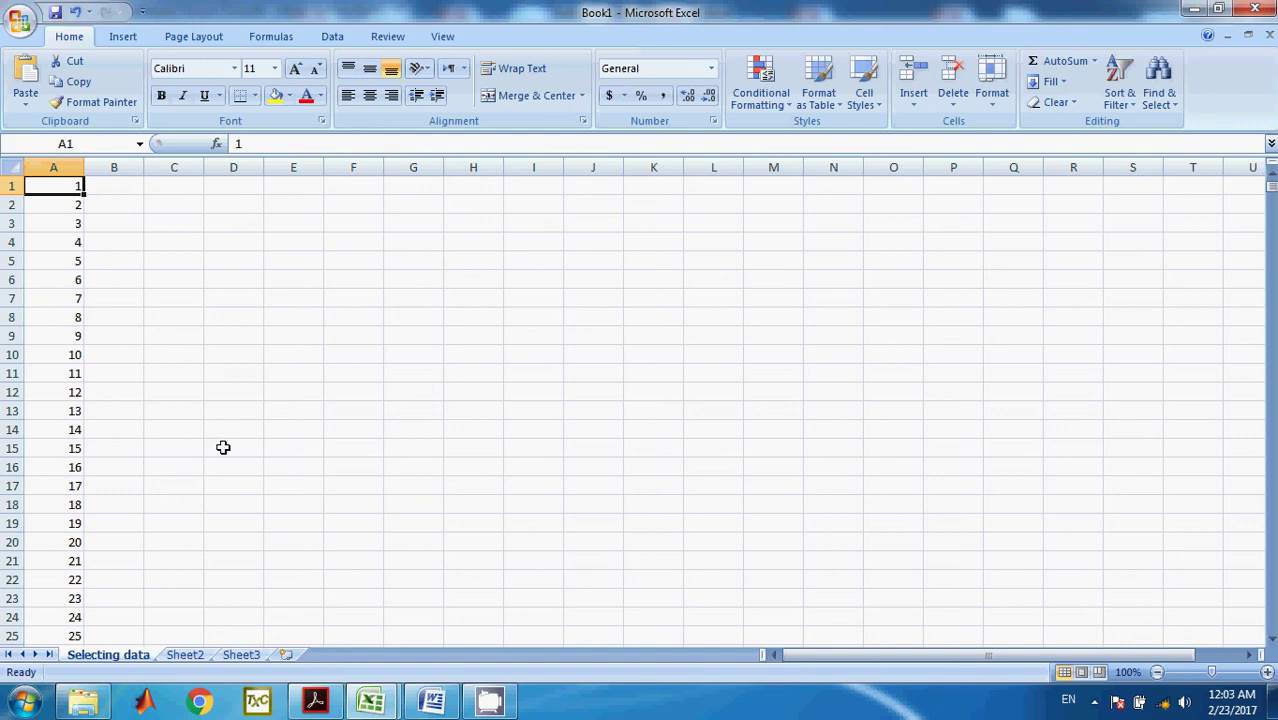
Step: Go directly to cell A275 by entering its cell reference
left_click(97, 142)
type("275")
key("BackSpace")
key("BackSpace")
key("BackSpace")
type("A275")
key("Return")
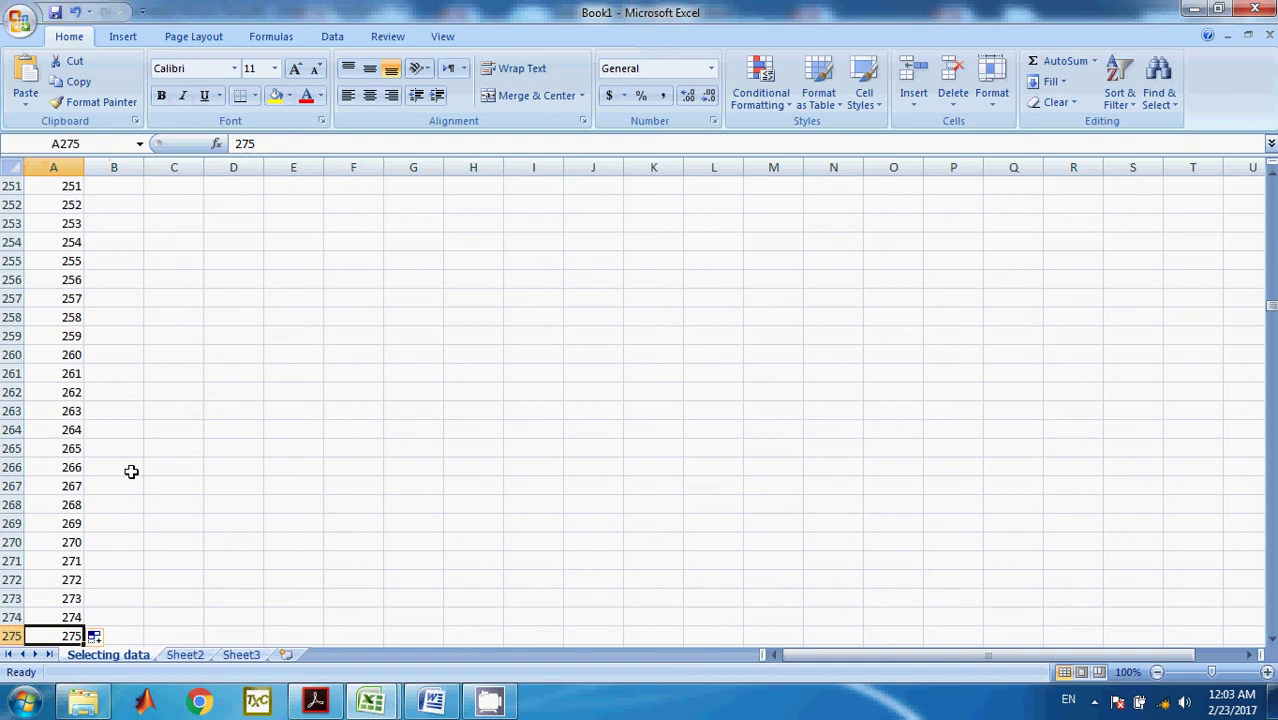
scroll(131, 471, "down", 1)
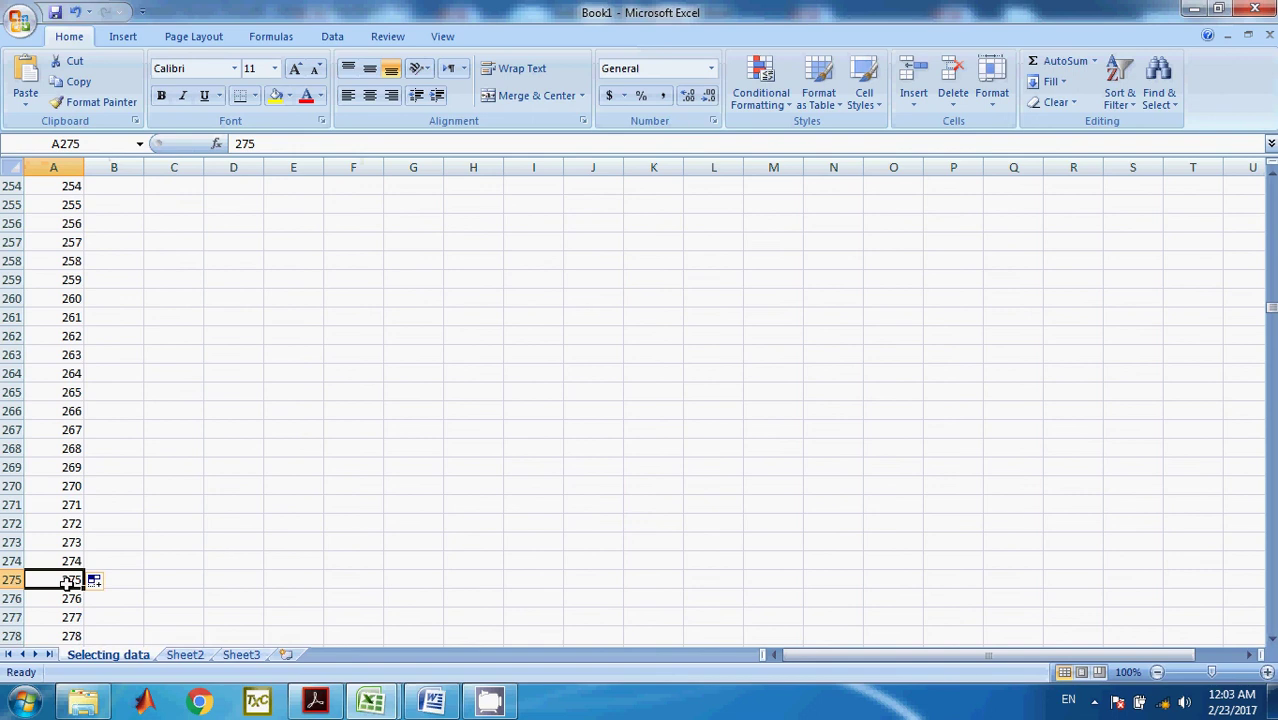
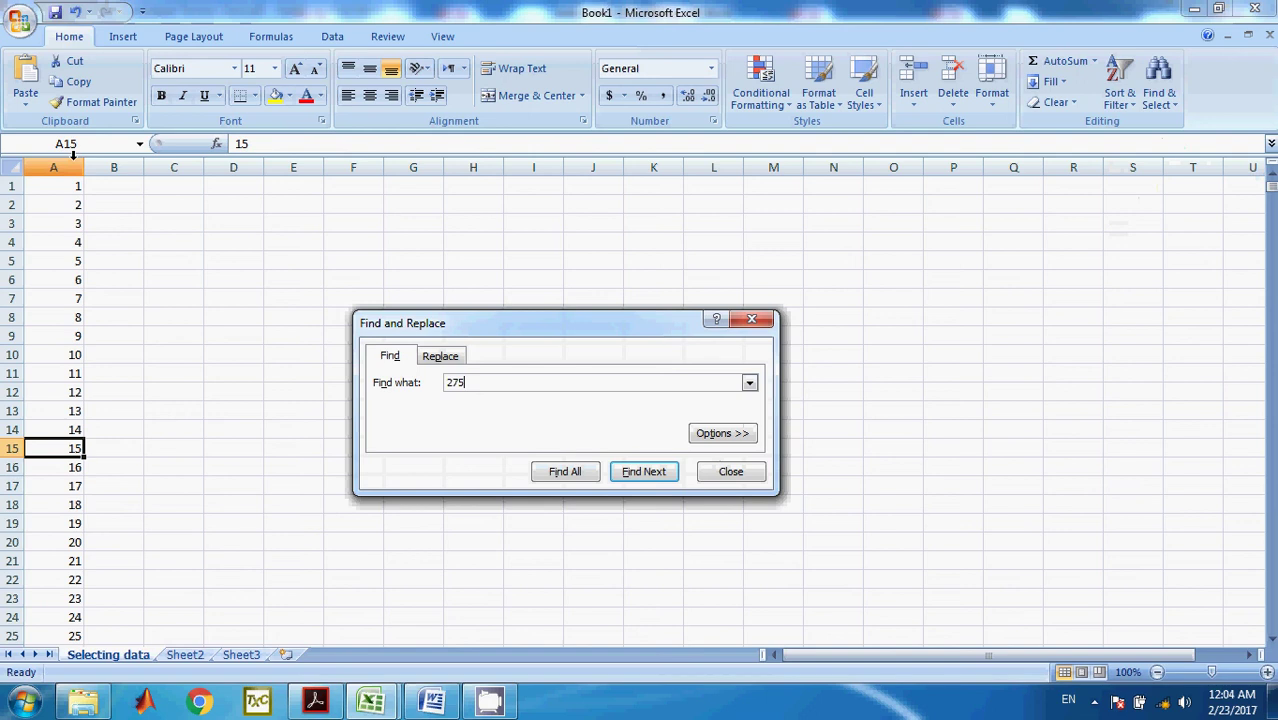
Step: Search the whole of column A for 275 and select the matching cell
left_click(56, 166)
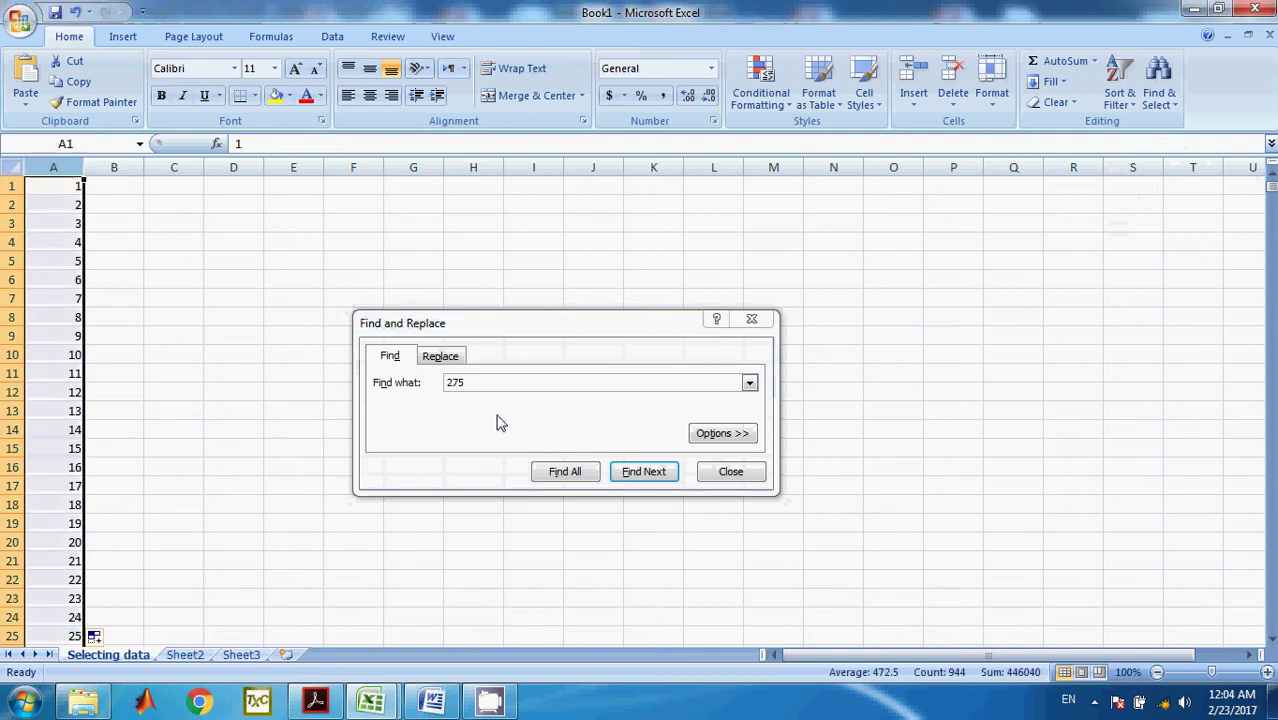
left_click(650, 476)
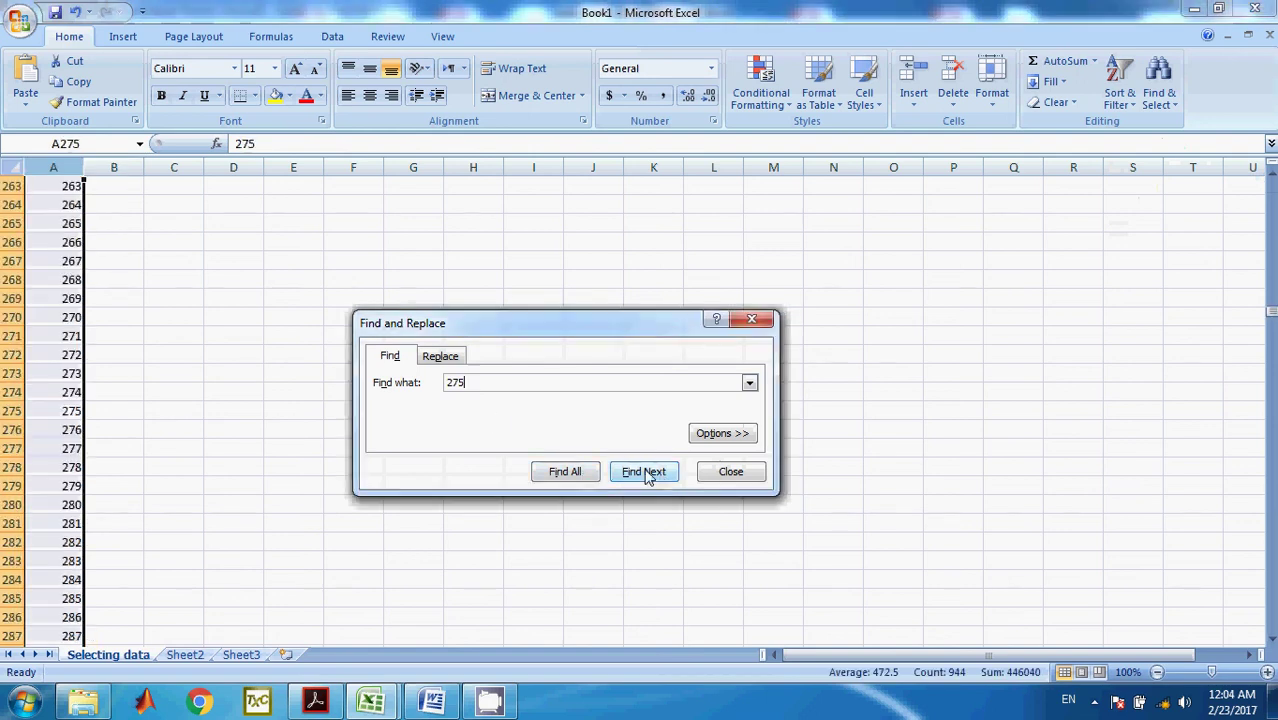
left_click(68, 415)
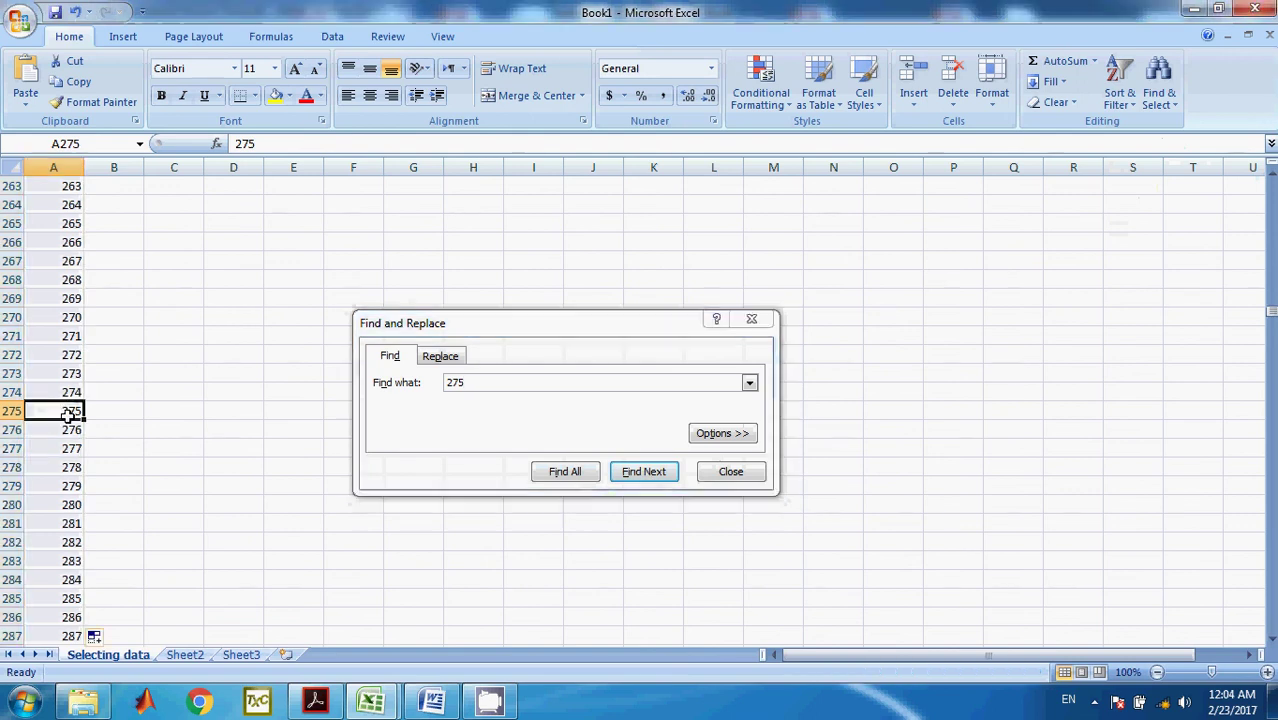
Step: Expand the search options and set the search to look in Values
left_click(727, 433)
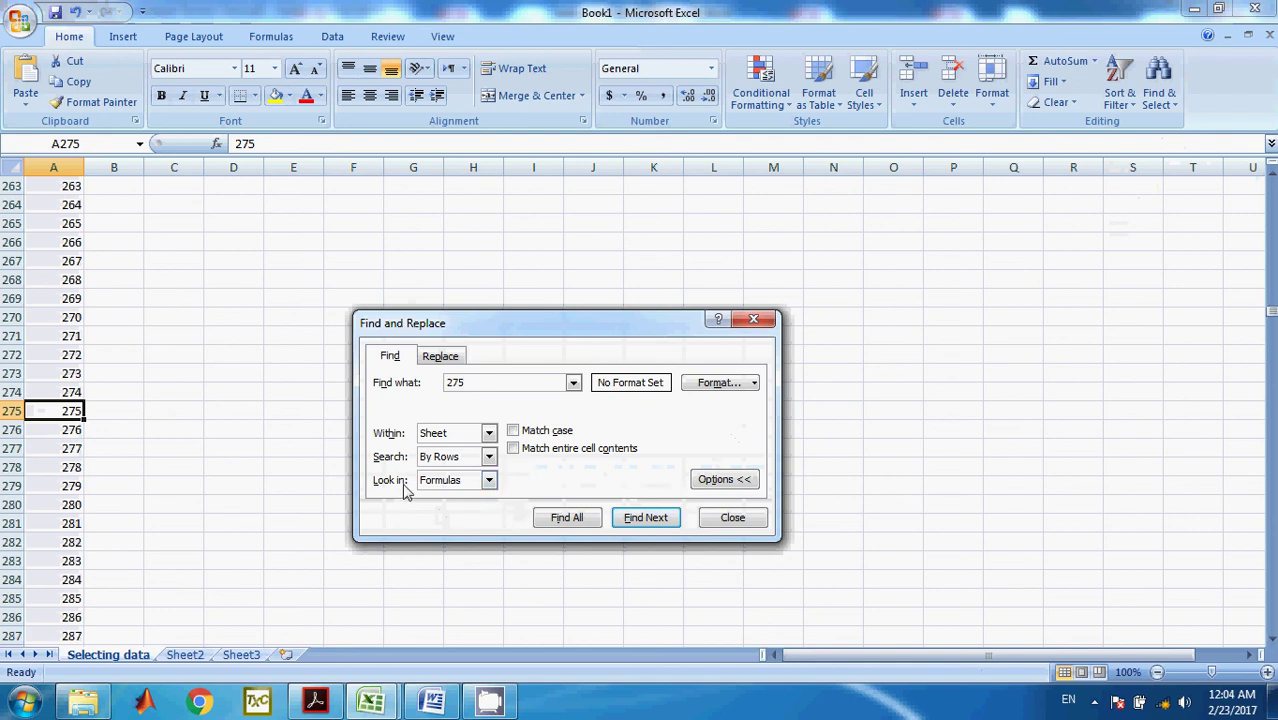
left_click(488, 481)
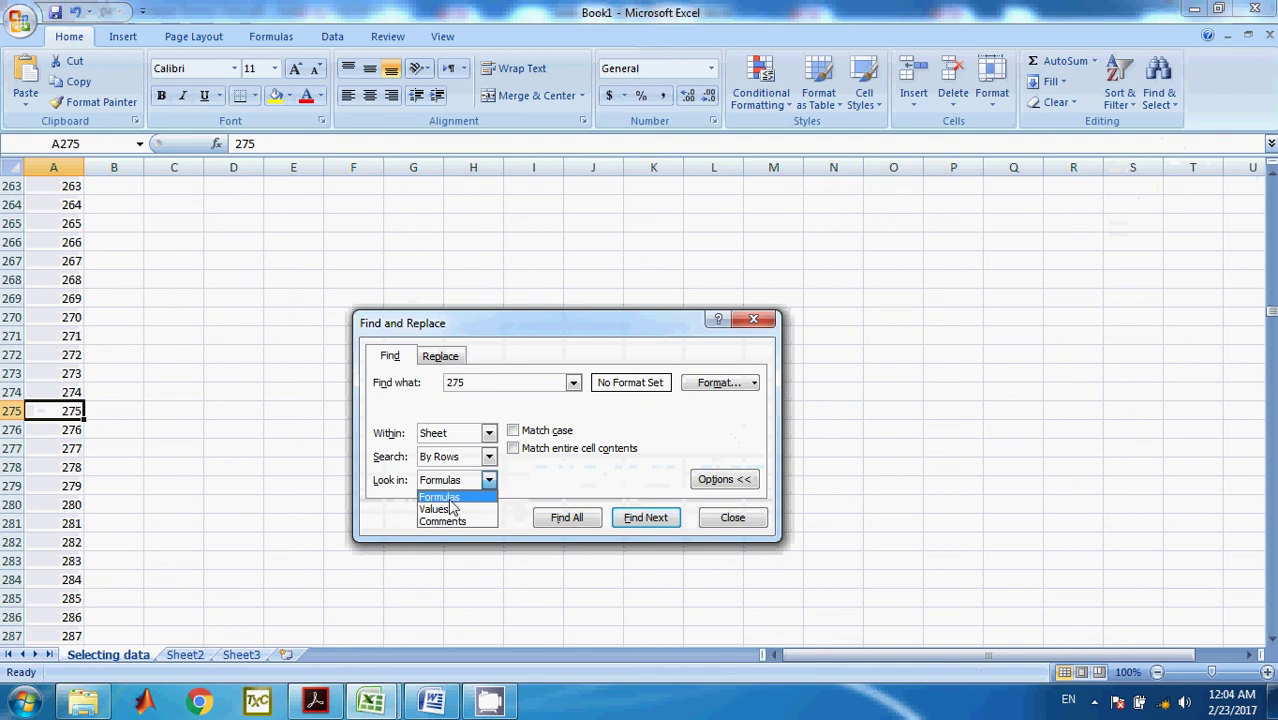
left_click(445, 509)
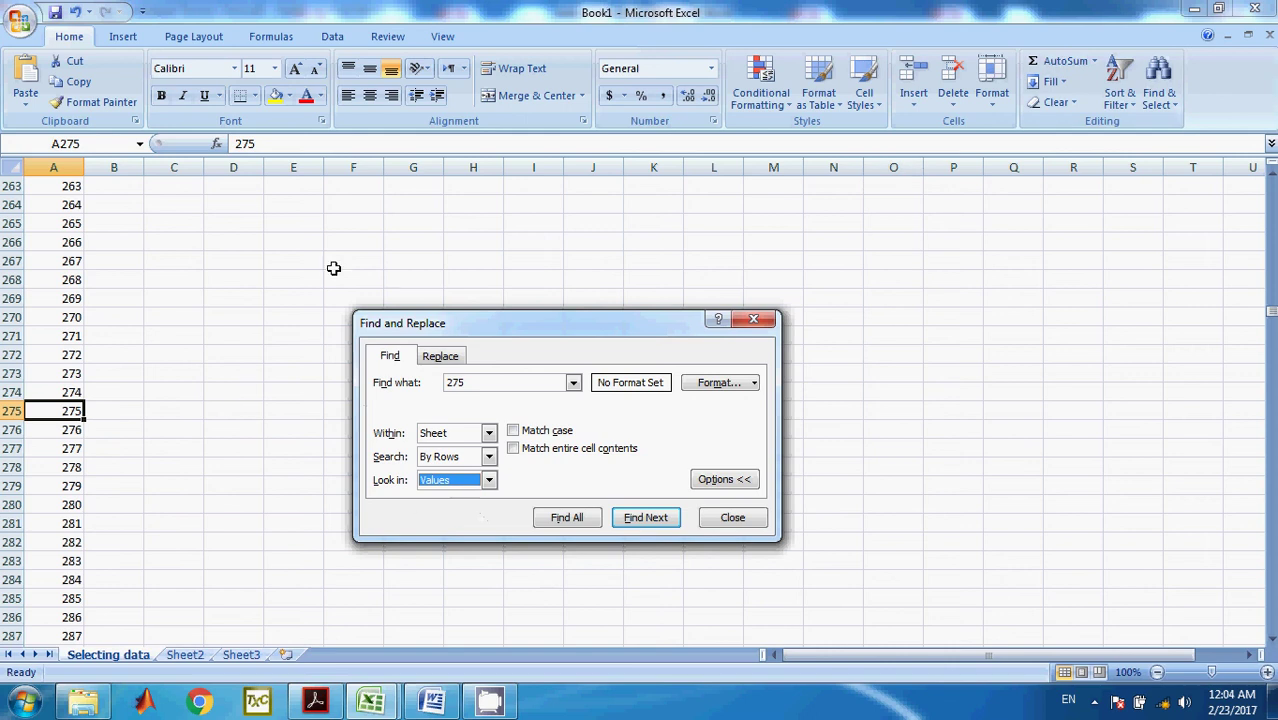
Step: Find 275 again starting from cell A1, and close the Find and Replace dialog
left_click(130, 204)
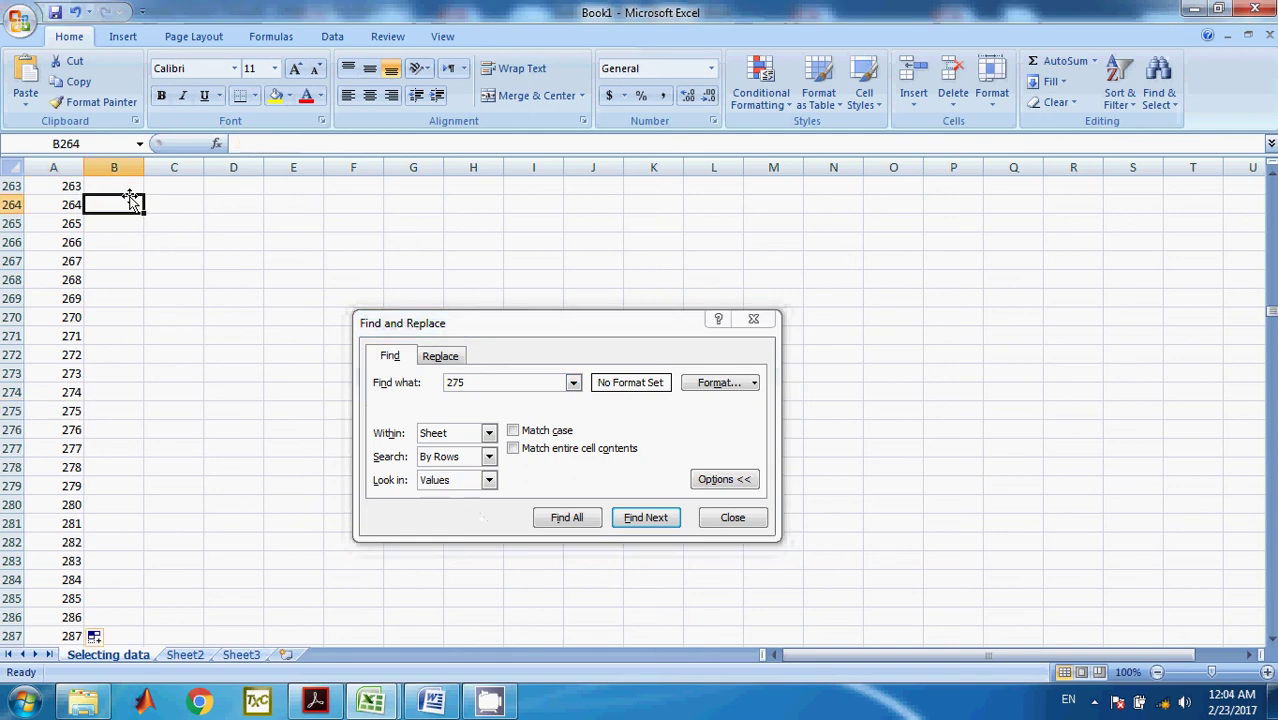
key("ctrl+Up")
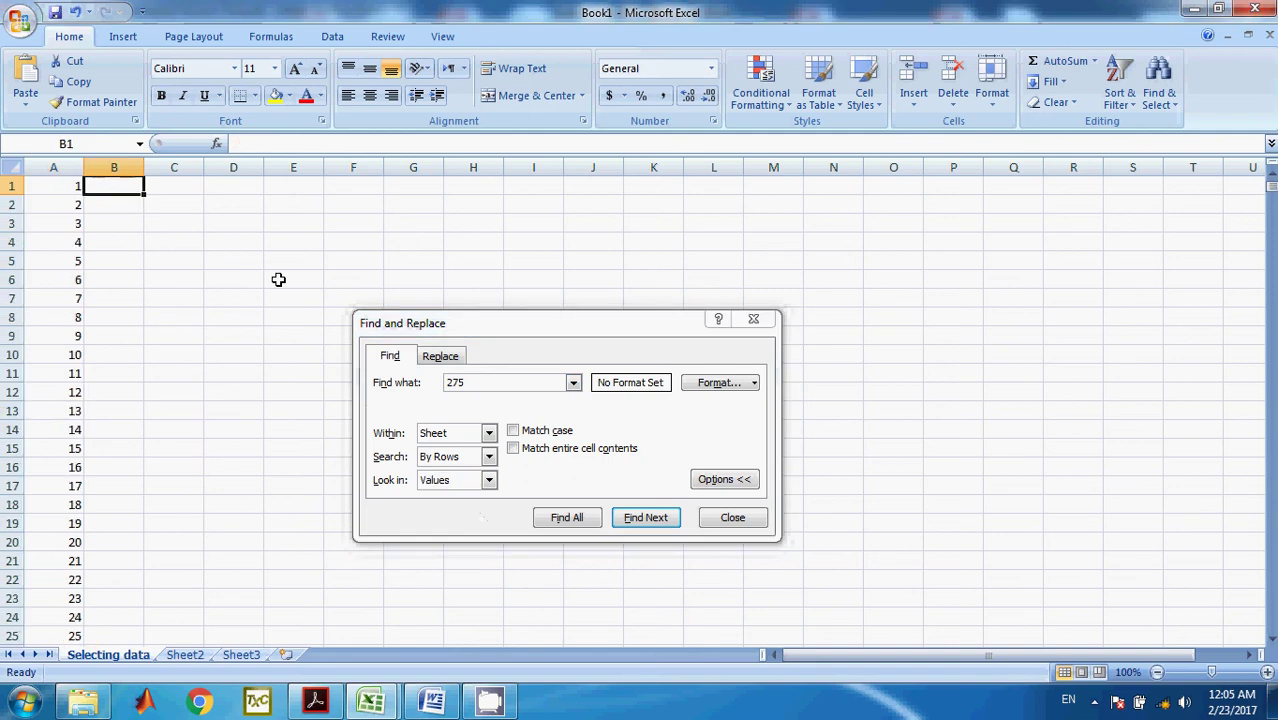
key("Left")
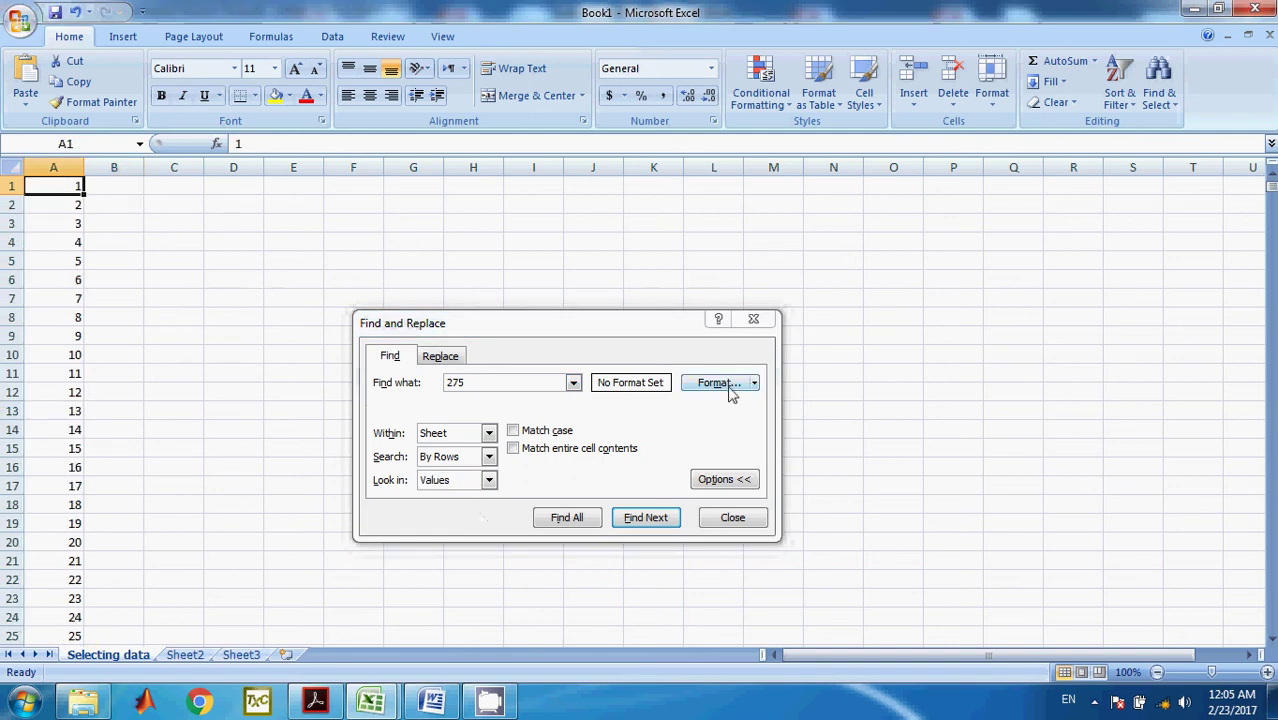
left_click(642, 520)
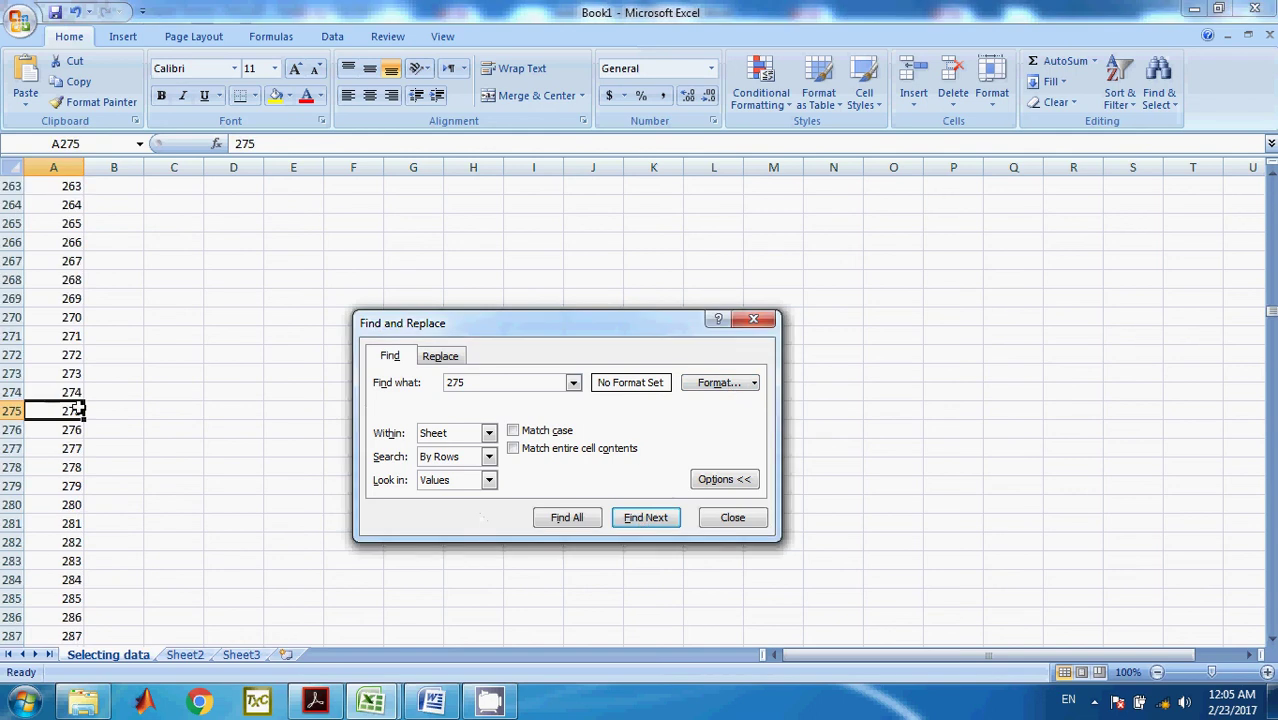
left_click(733, 517)
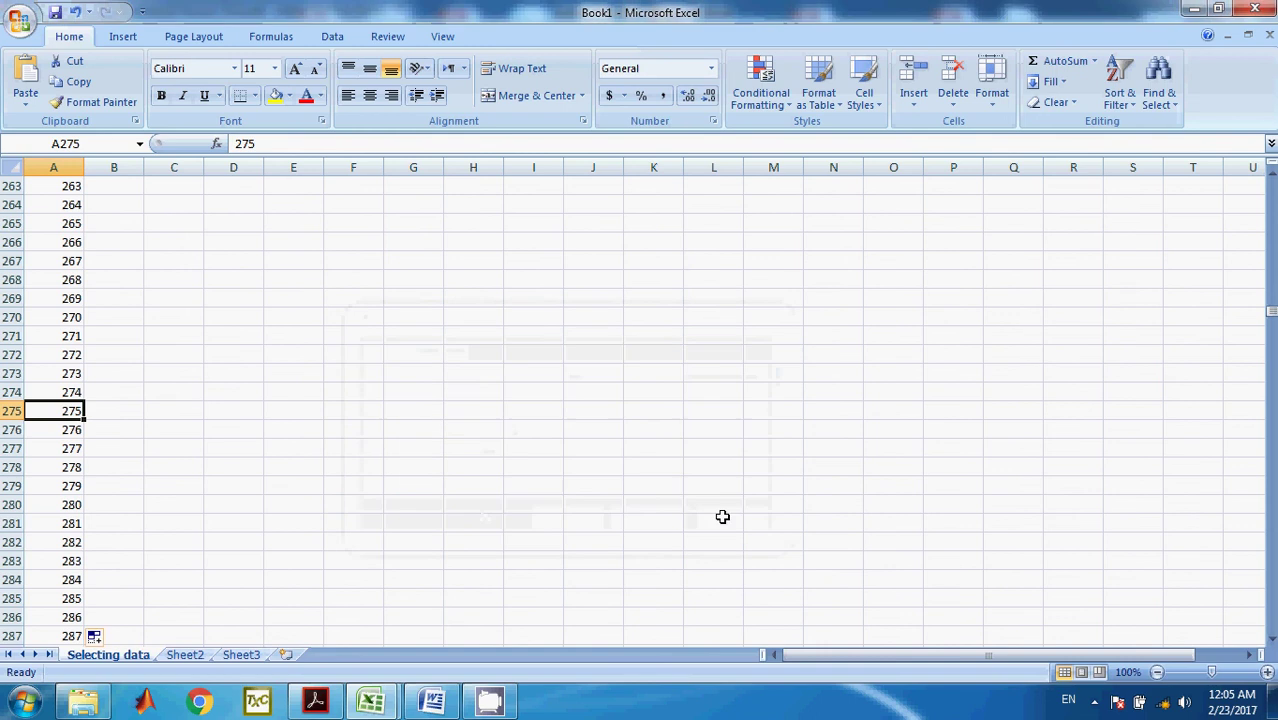
Step: Enter the formula =MATCH(275,A:A,0) in cell C1 to look up the exact position of 275 in column A
key("ctrl+Home")
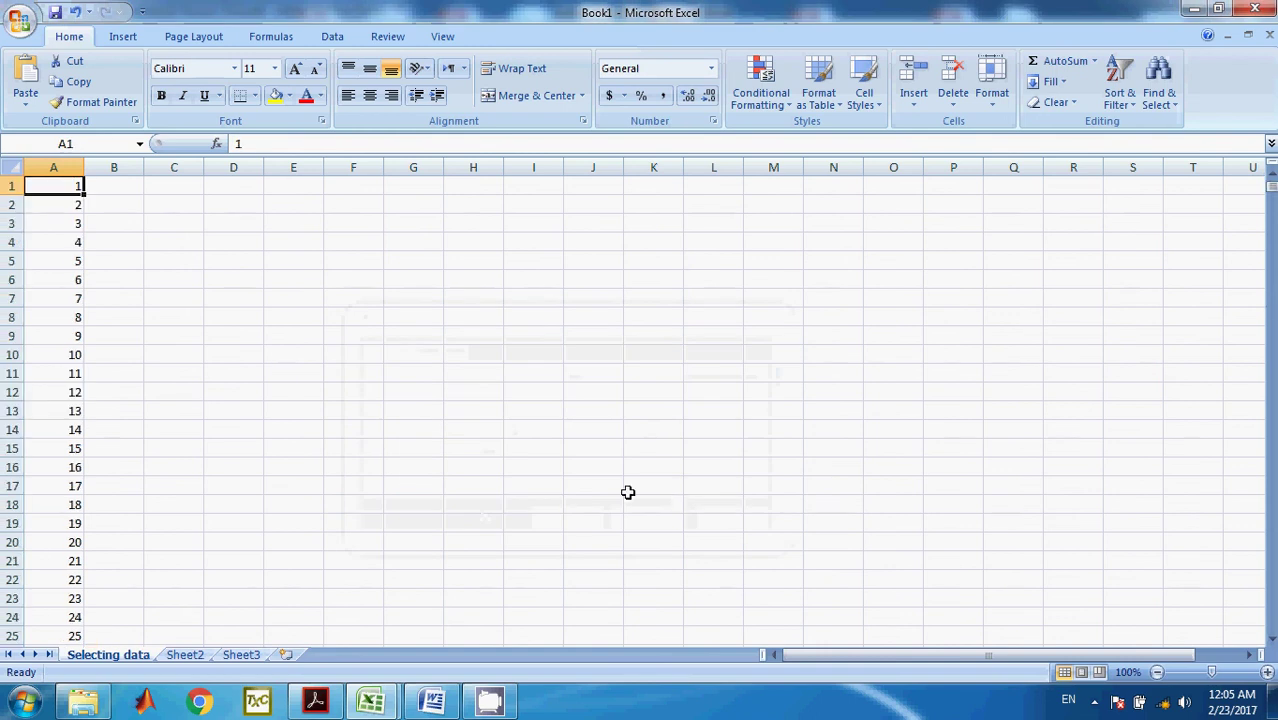
left_click(174, 184)
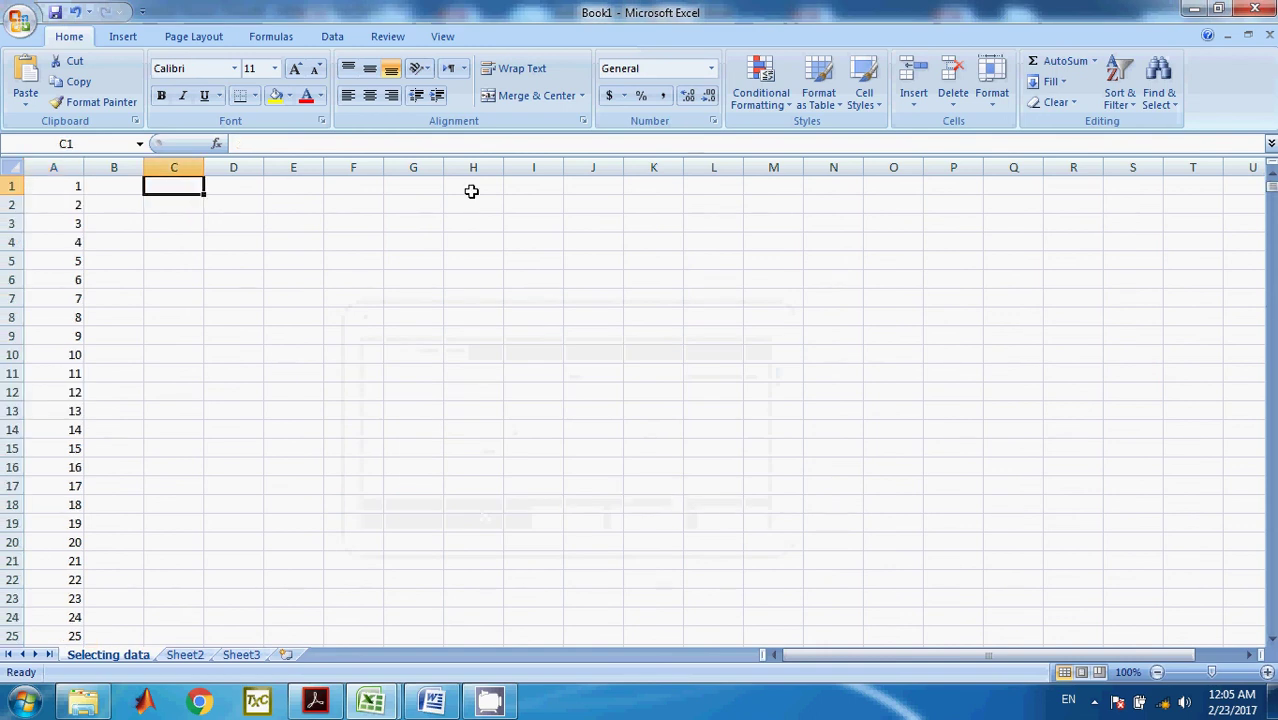
type("=")
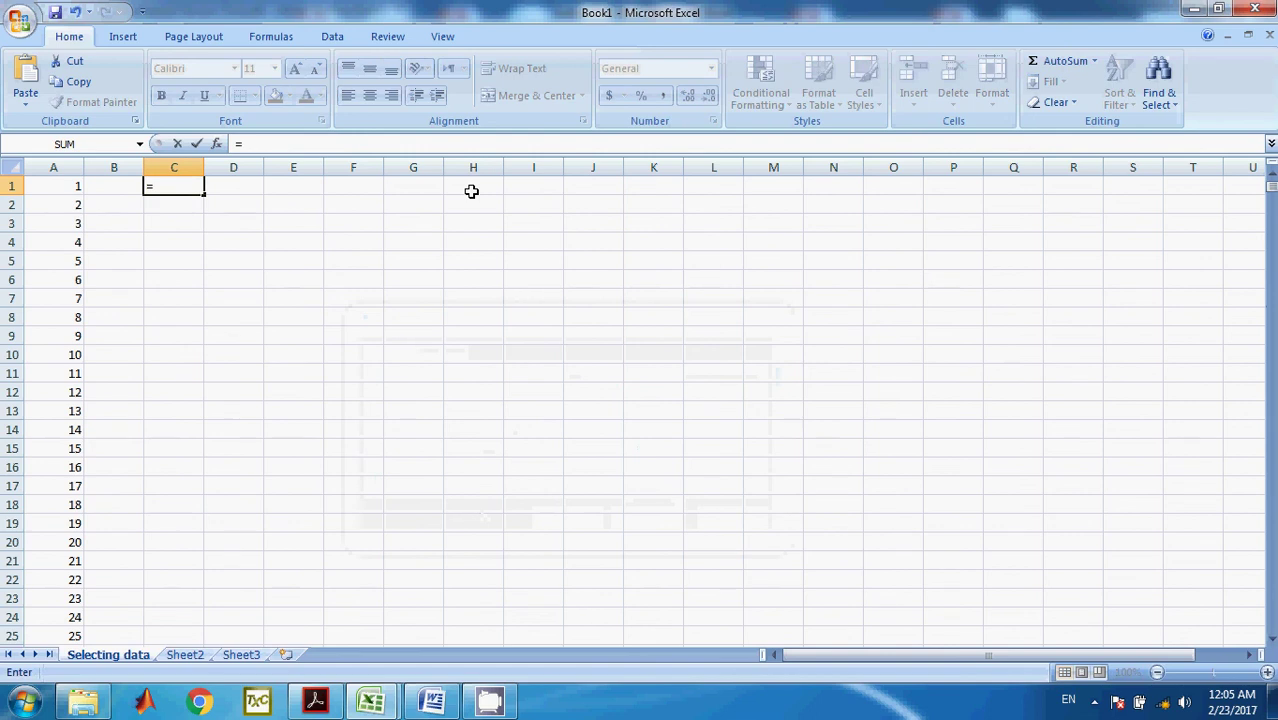
type("mat")
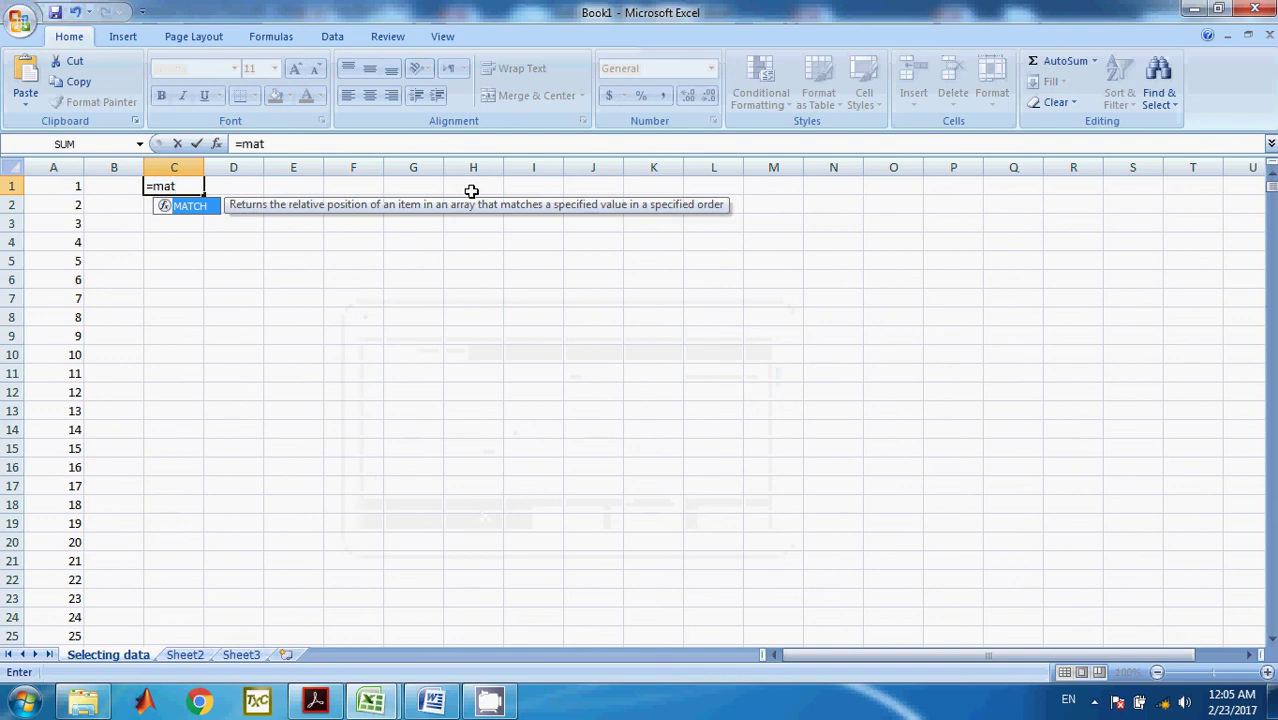
double_click(204, 217)
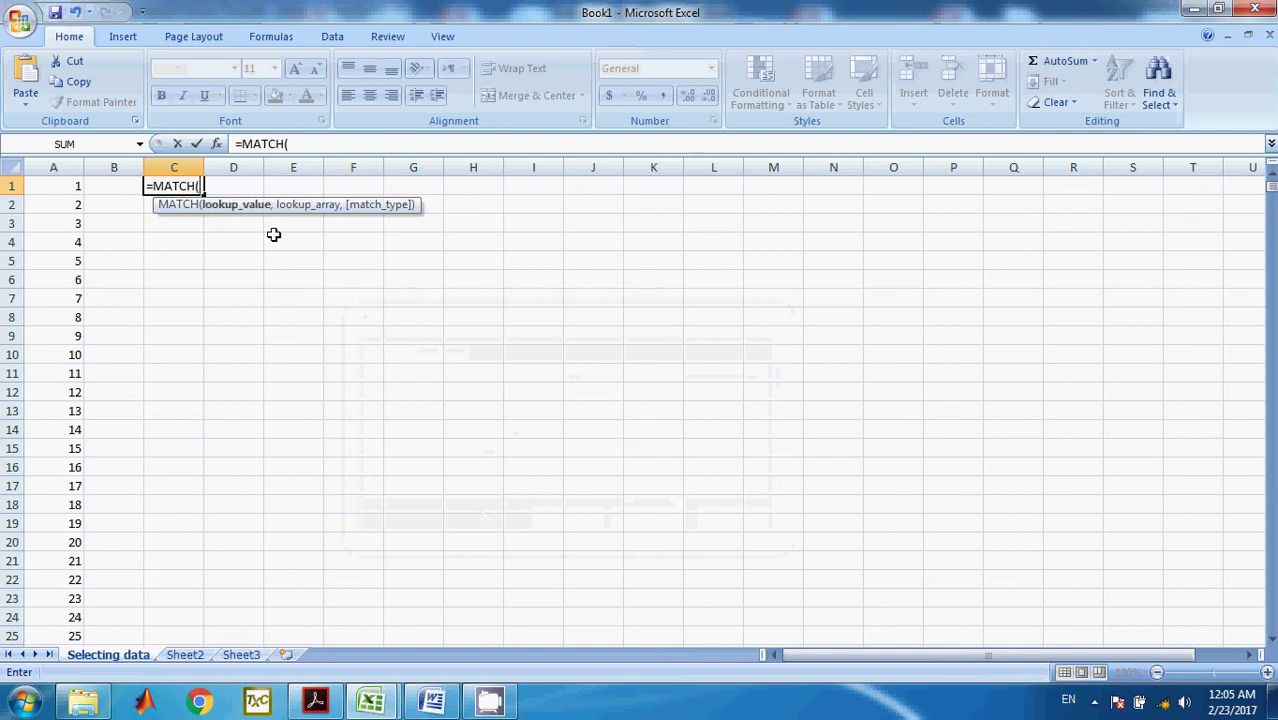
type("275,")
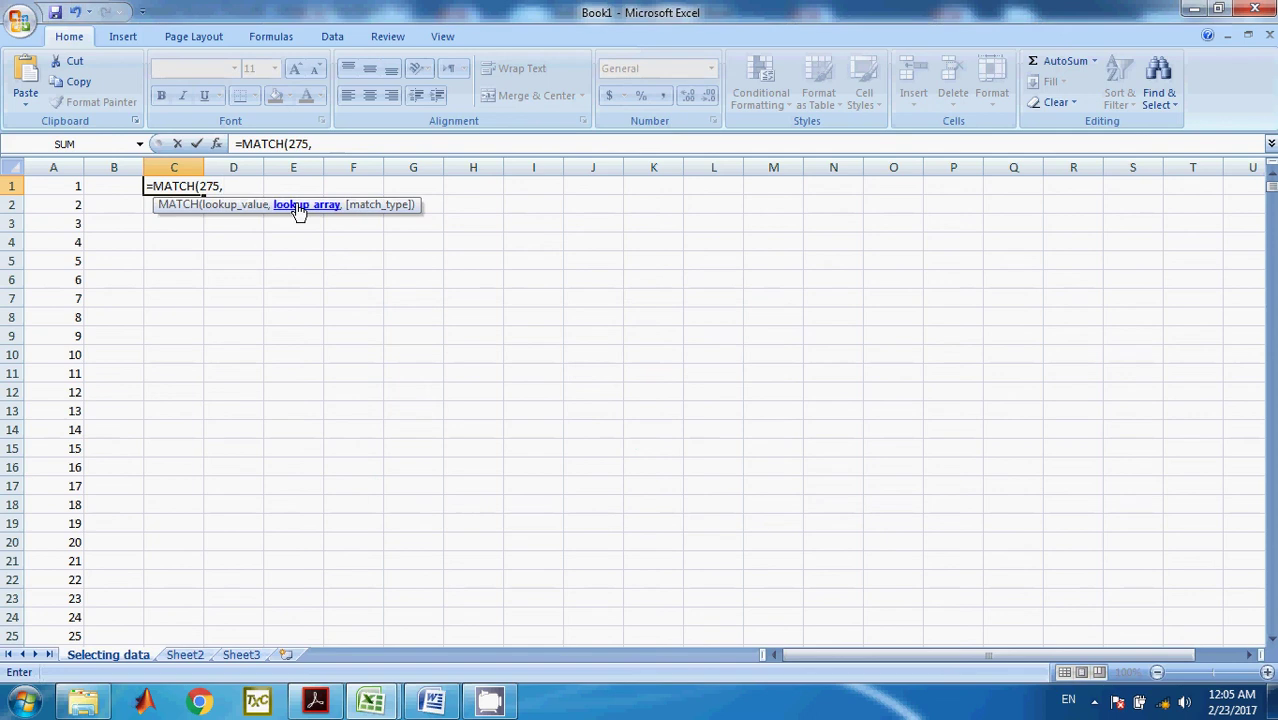
left_click(56, 167)
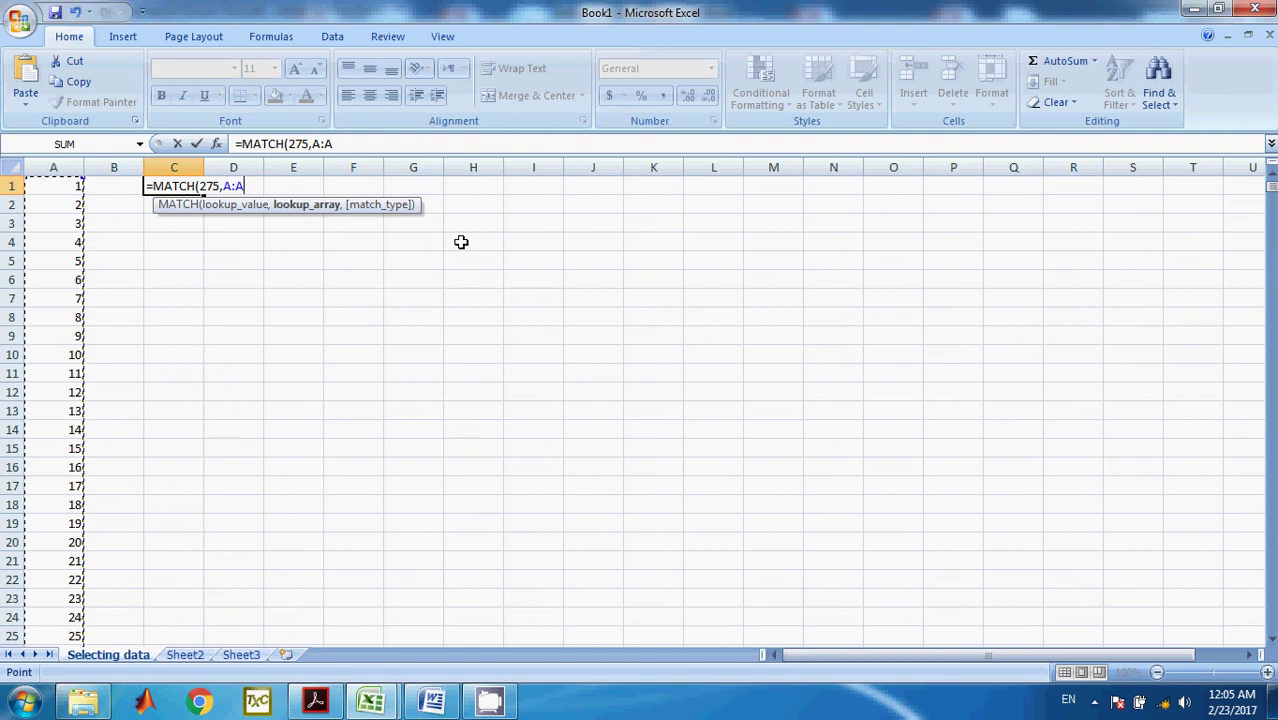
type(",")
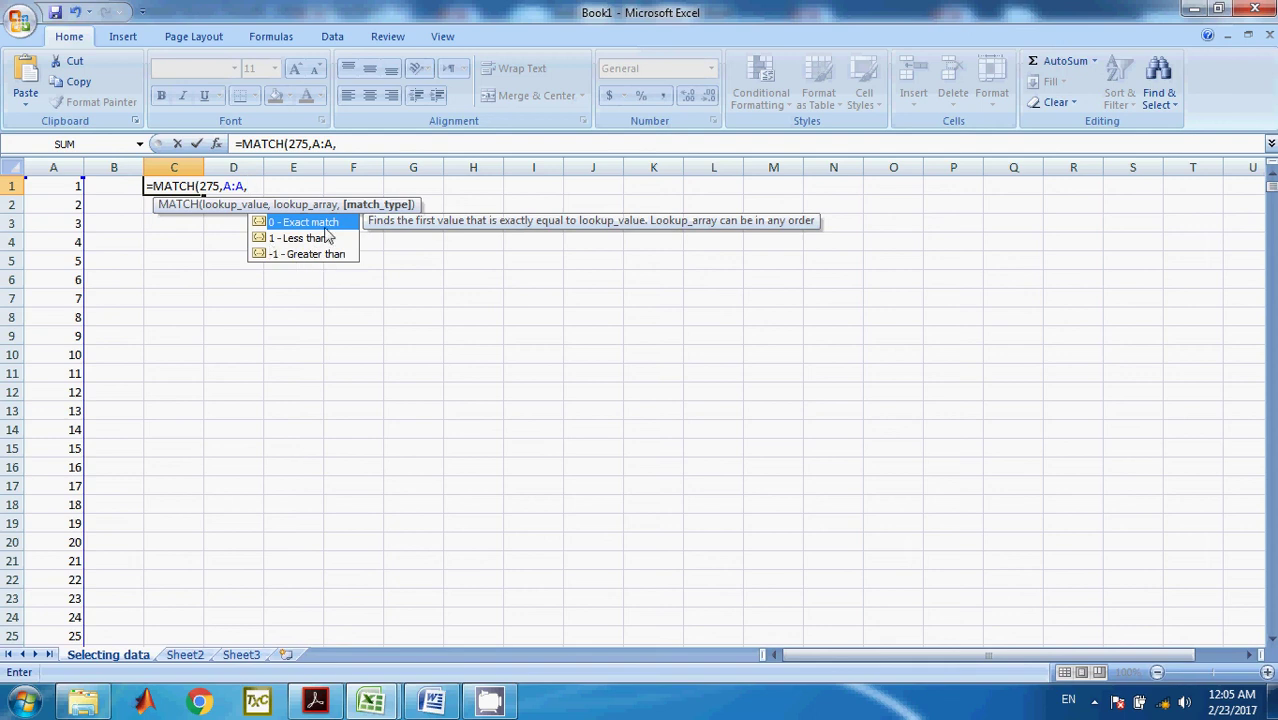
type("0)")
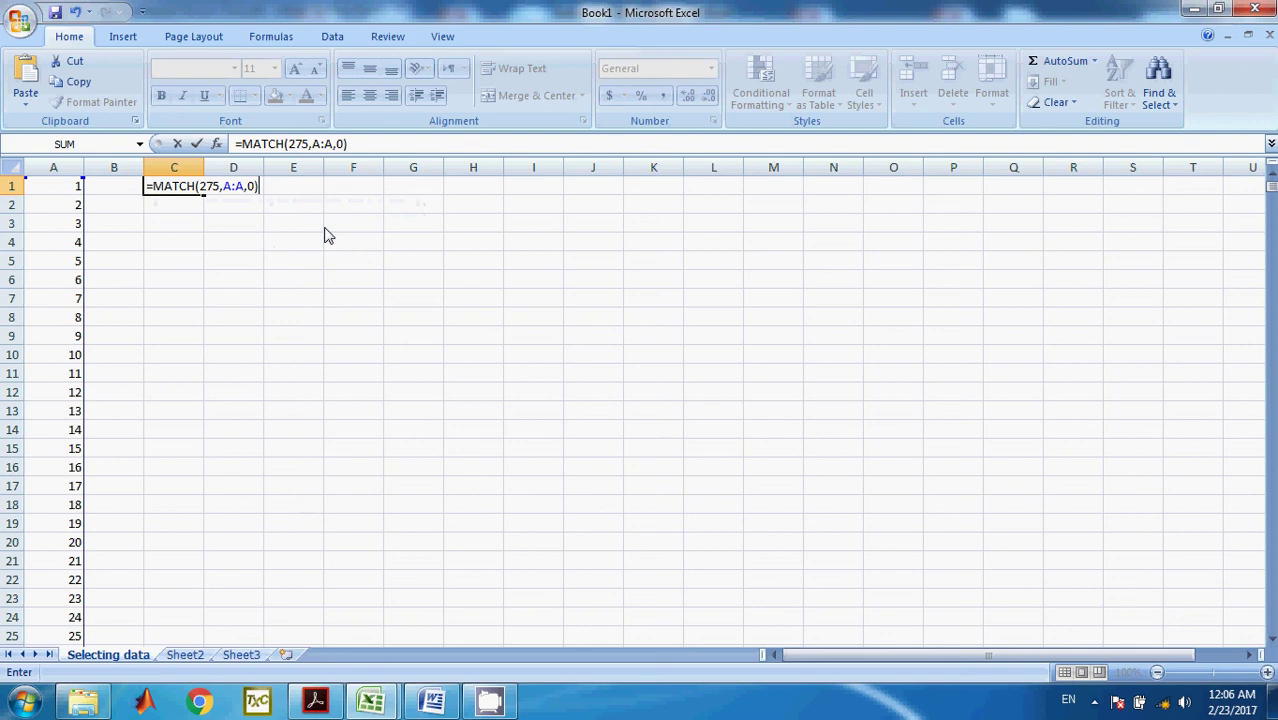
key("Return")
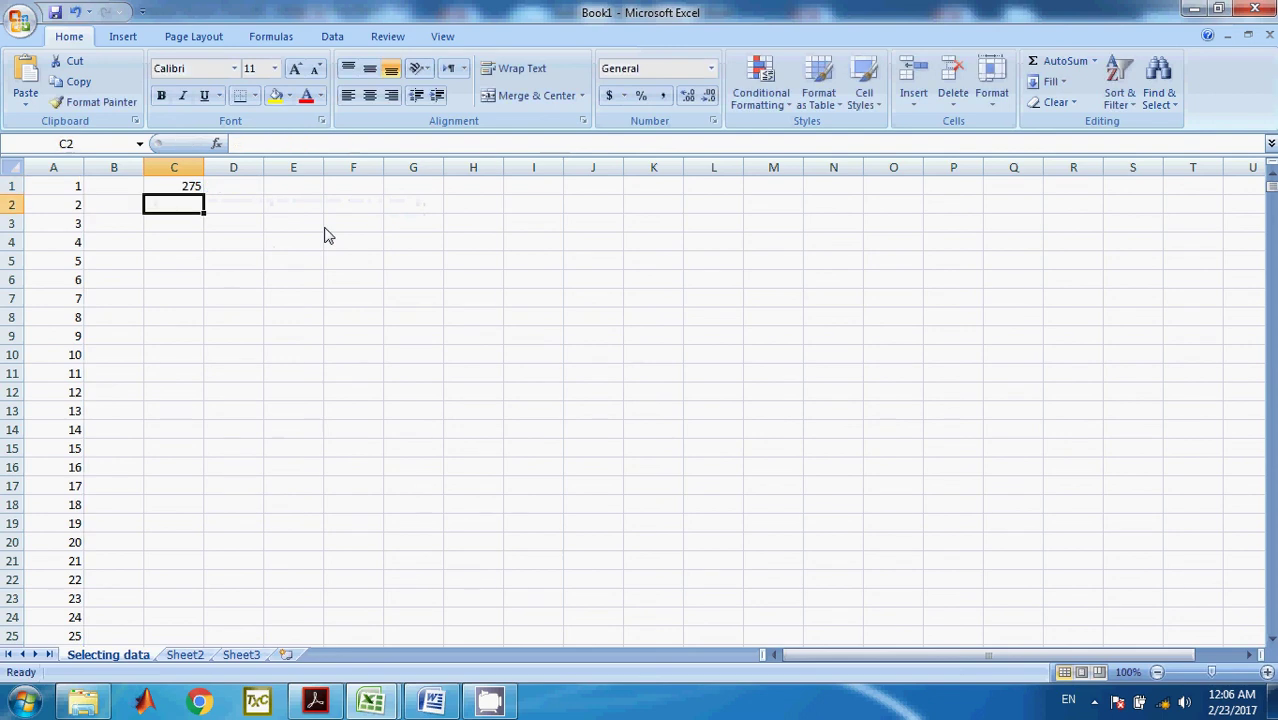
Step: Jump from cell C1 directly to cell A275 by its reference and select the whole of row 275
left_click(187, 184)
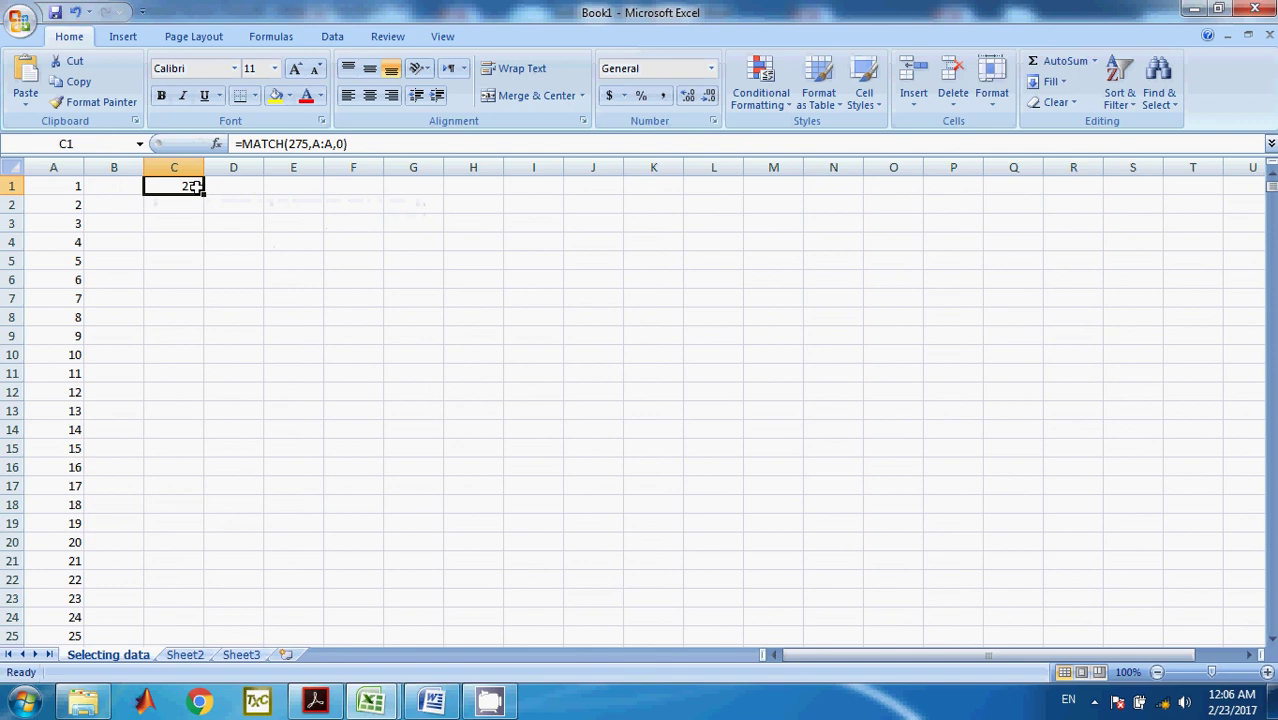
left_click(55, 143)
type("A275")
key("Return")
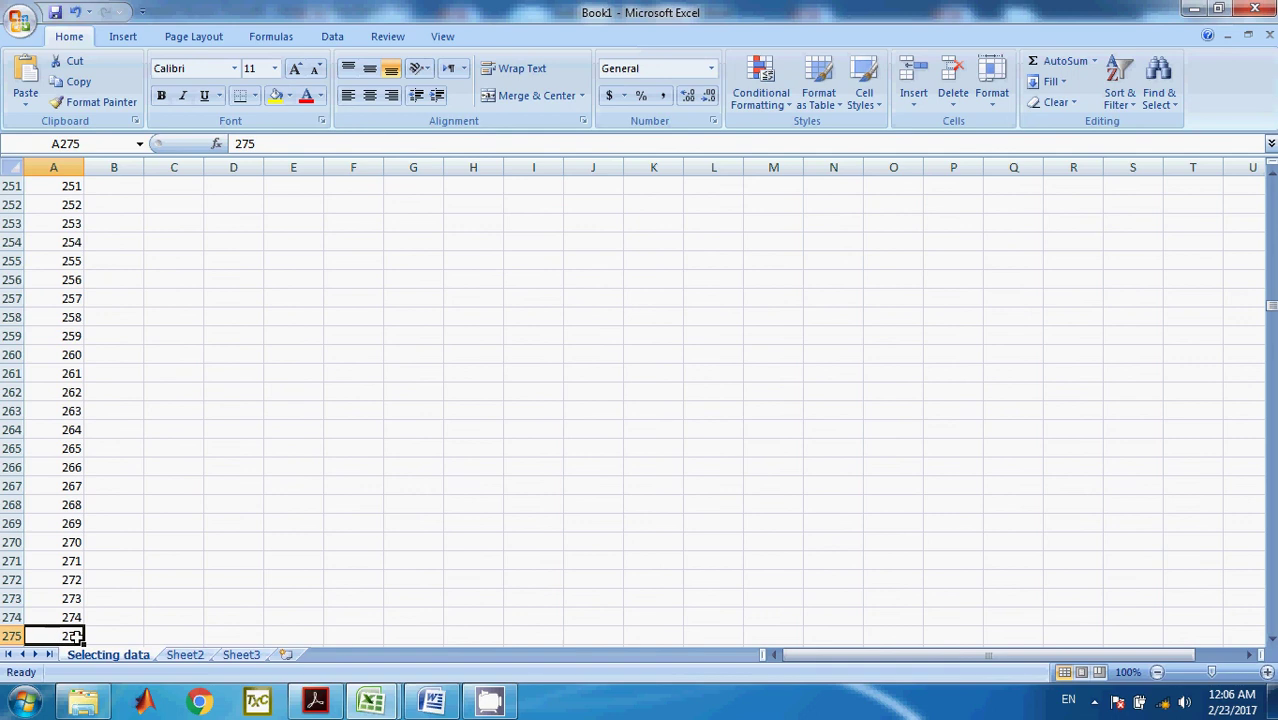
left_click(11, 636)
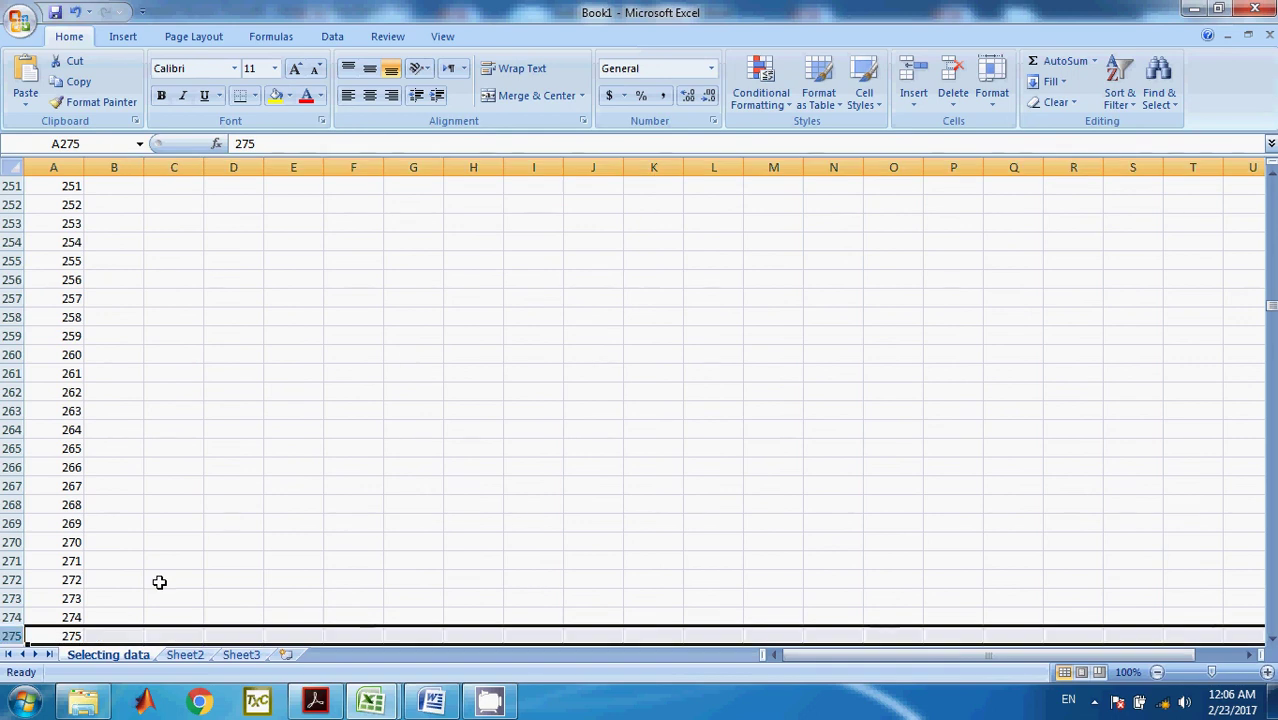
scroll(130, 560, "down", 2)
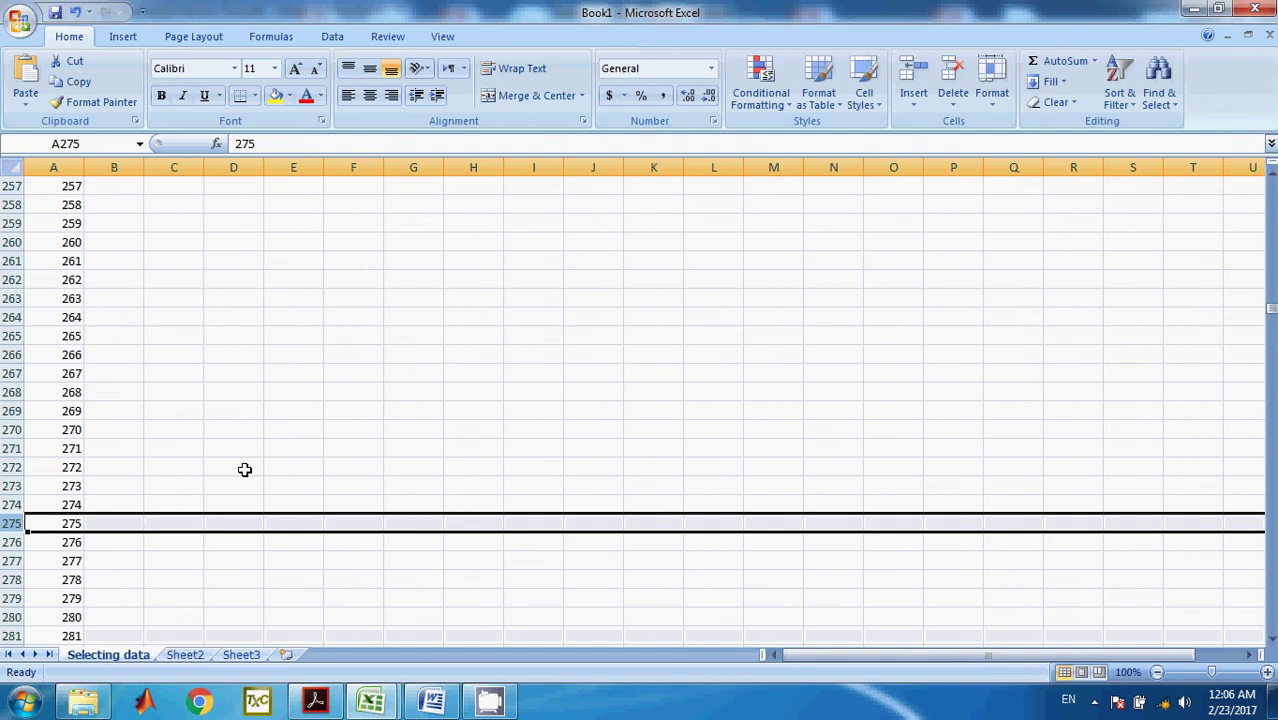
scroll(244, 469, "up", 8)
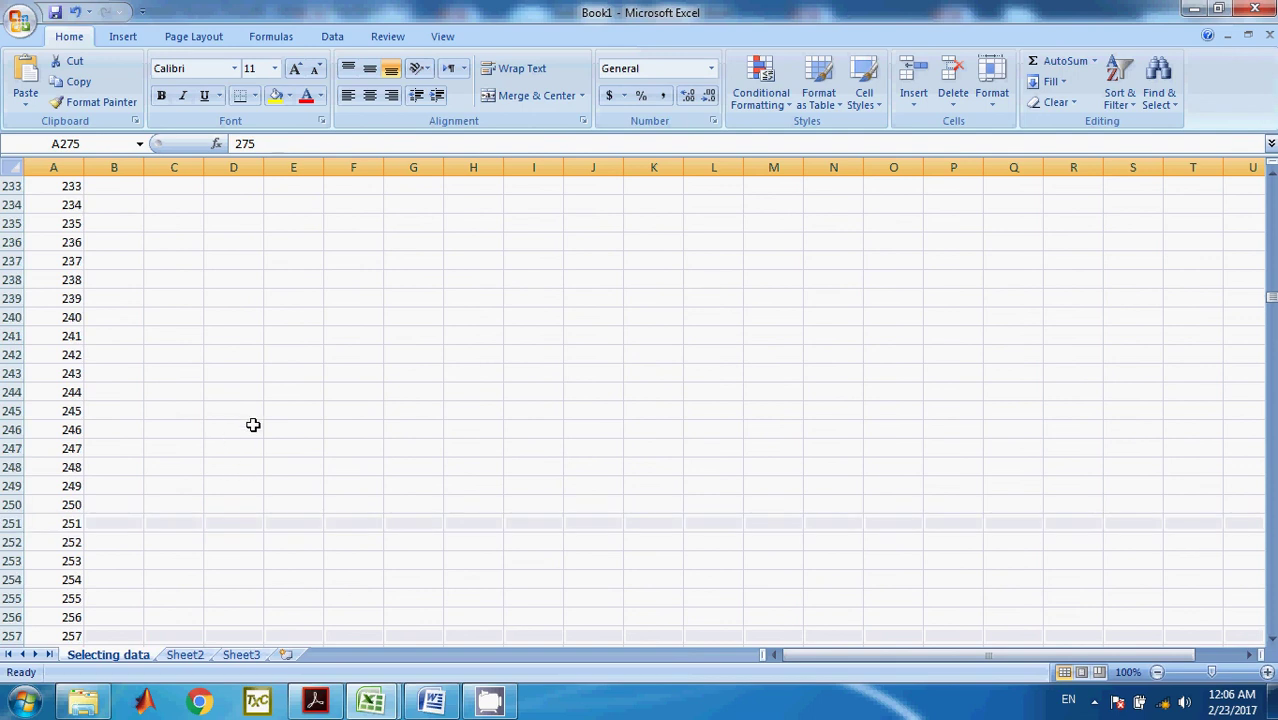
Step: Return to the start of the sheet and clear the MATCH formula from cell C1
key("ctrl+Home")
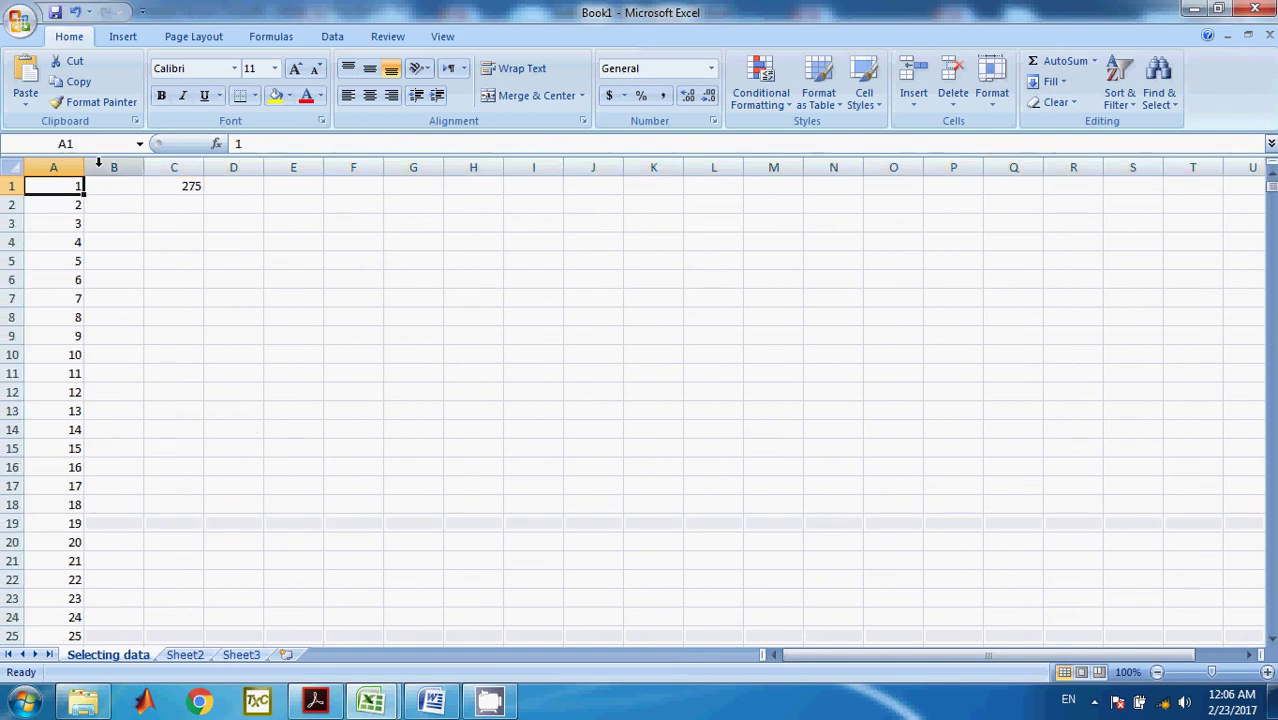
left_click(66, 523)
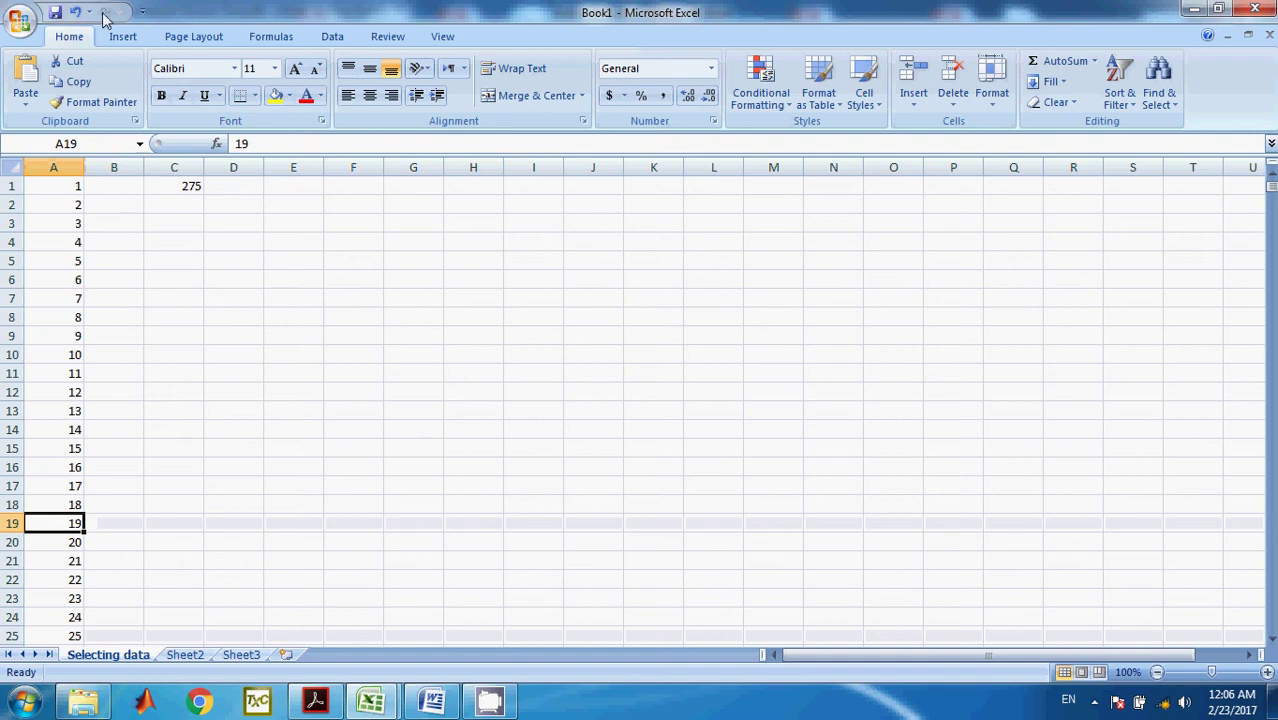
left_click(188, 186)
key("Delete")
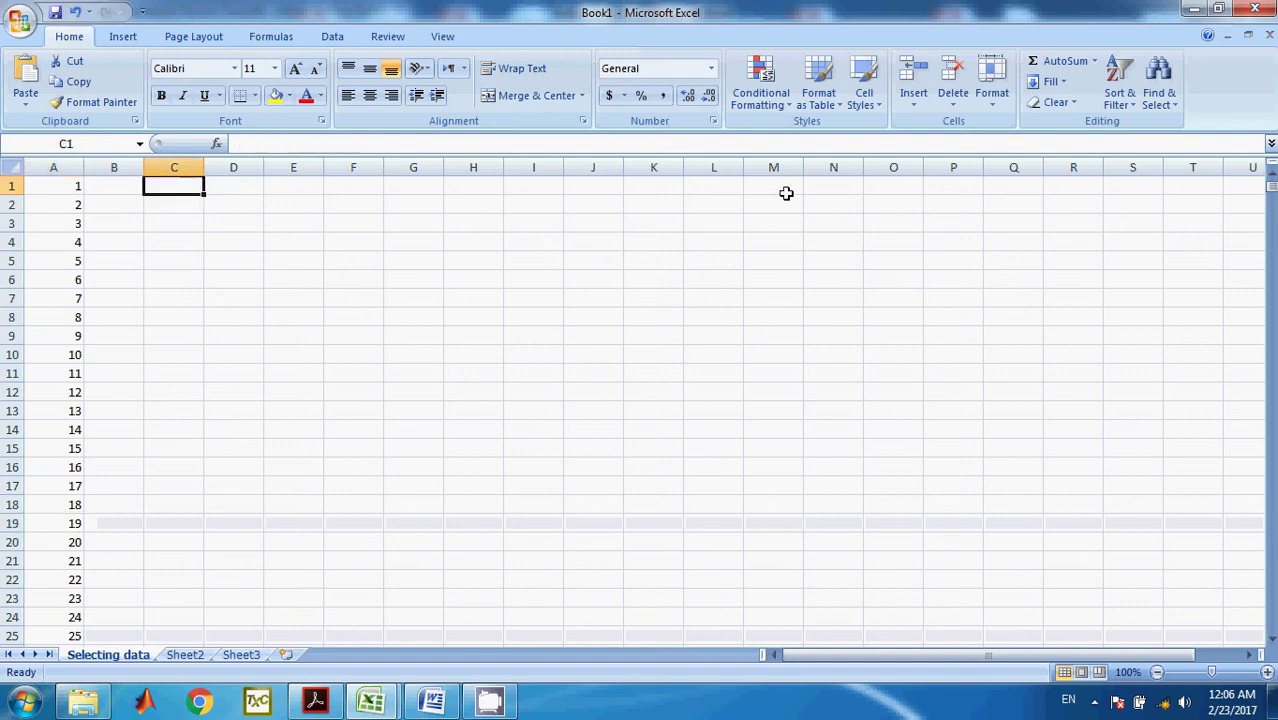
Step: Enter the starting values 1, 2 and 3 in cells F1 to F3
left_click(343, 207)
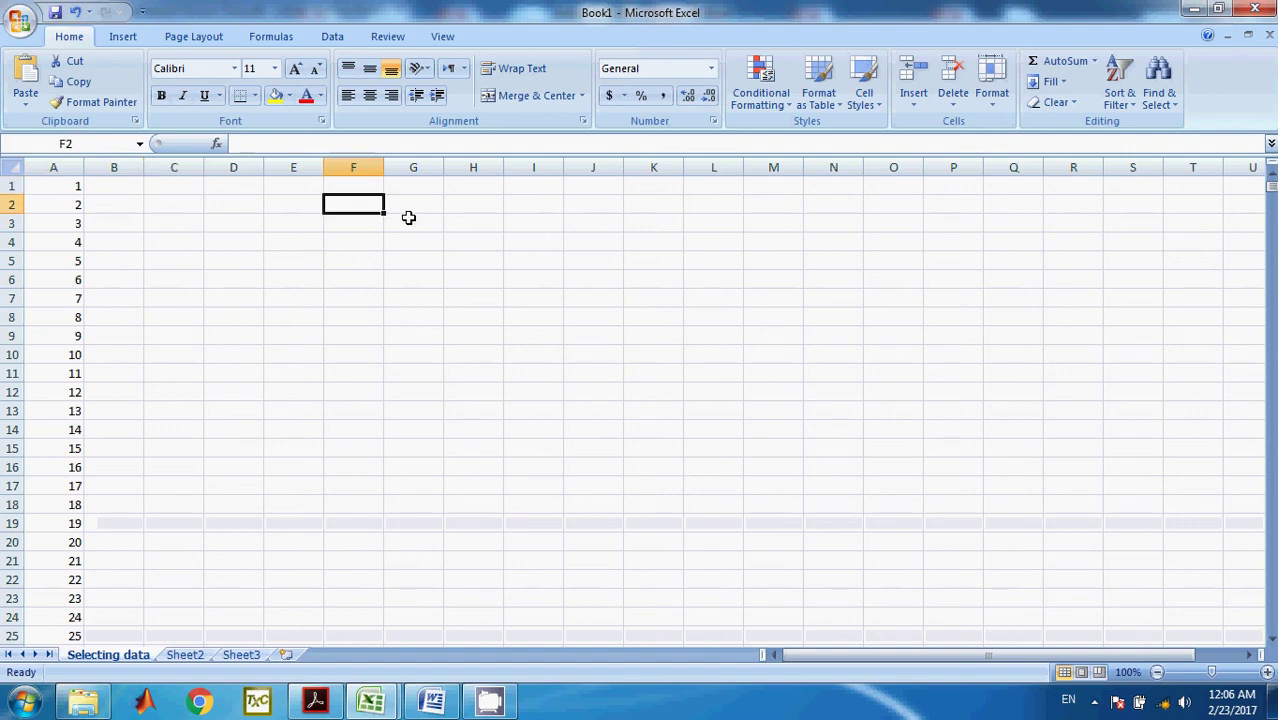
left_click(366, 190)
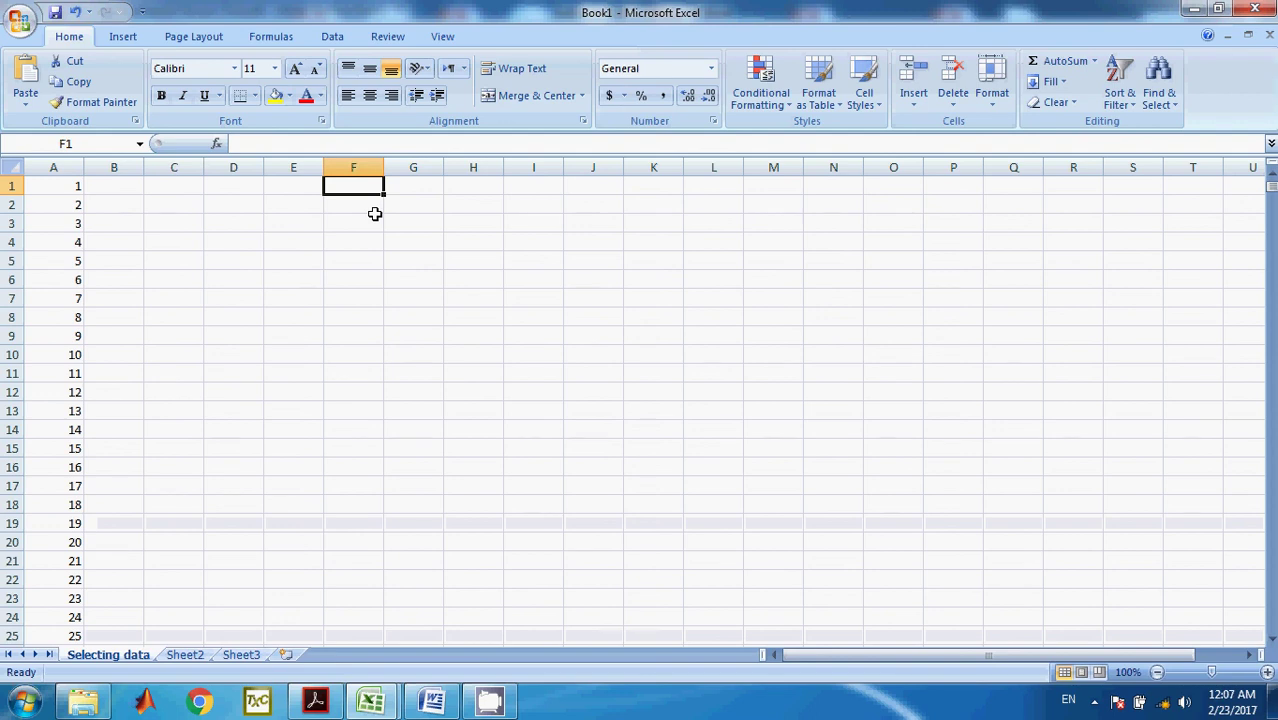
type("1")
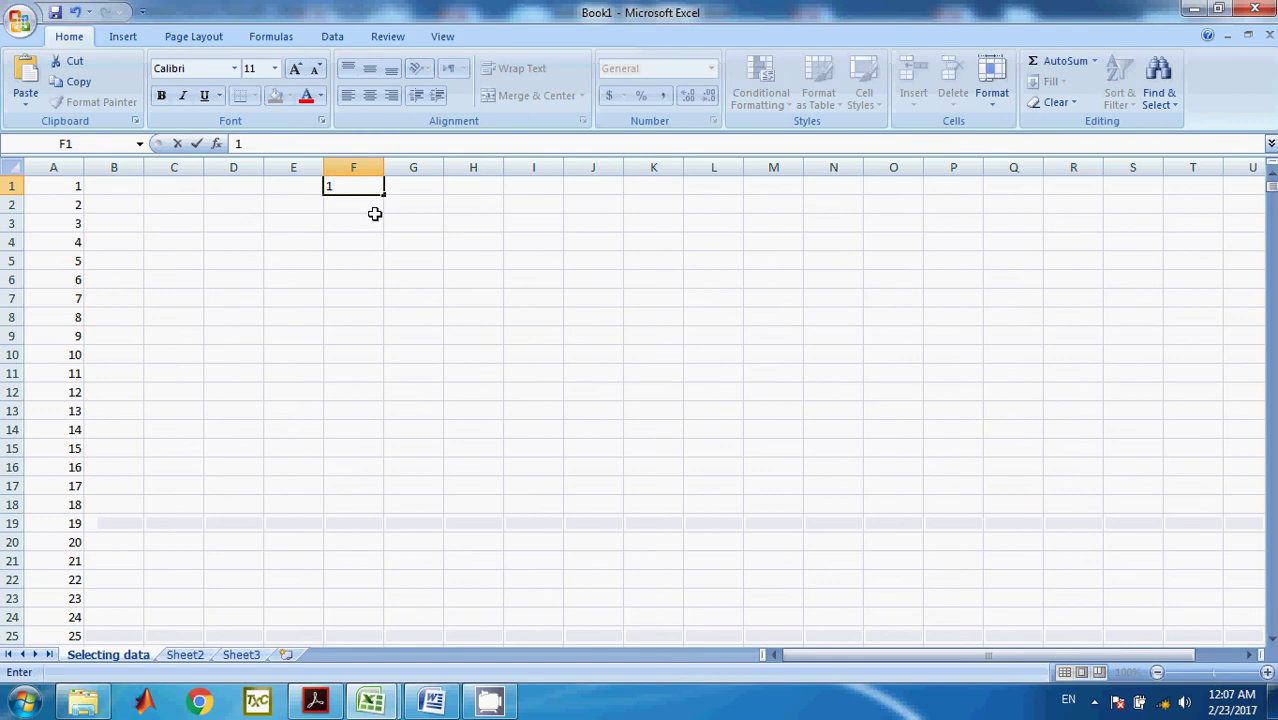
key("Return")
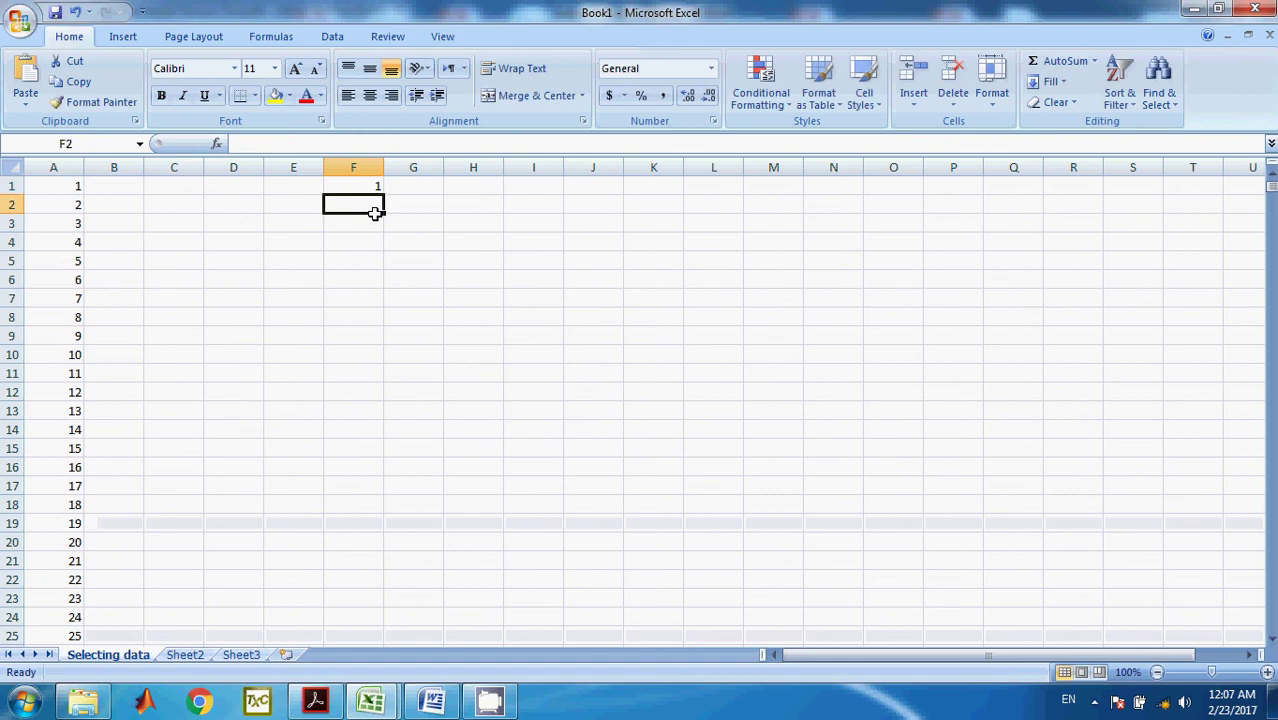
type("2")
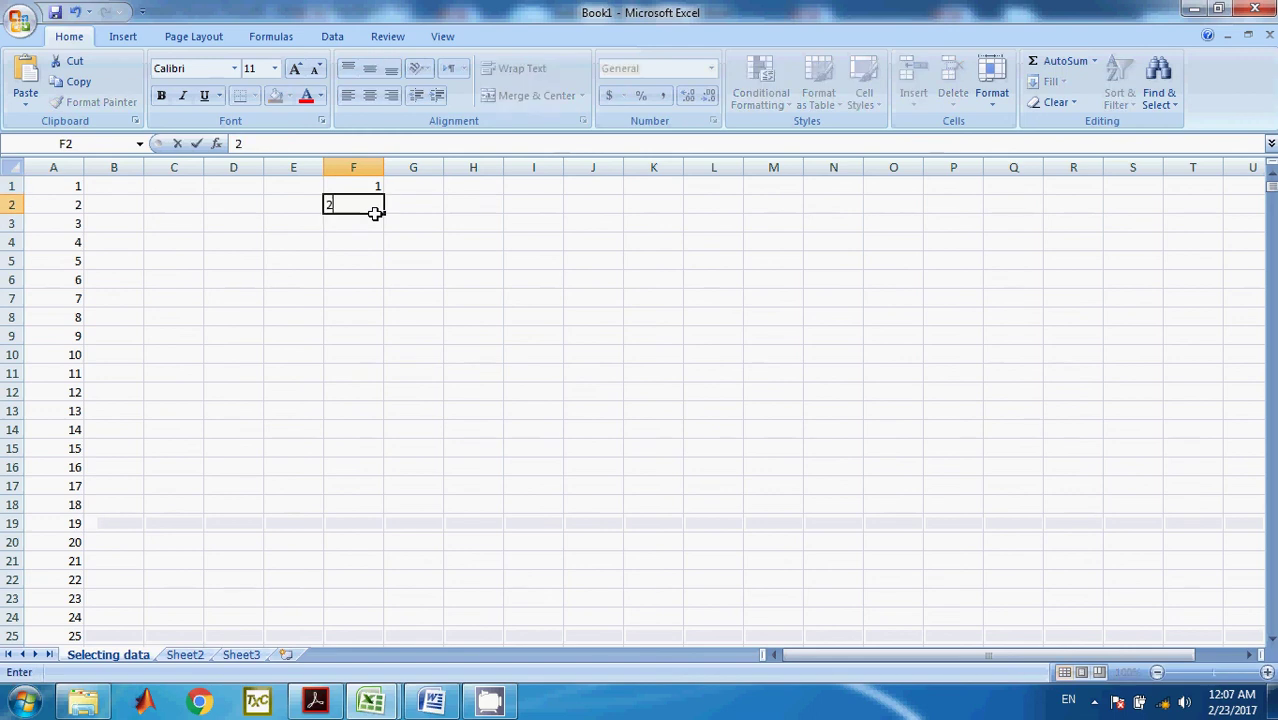
key("Return")
type("3")
key("Return")
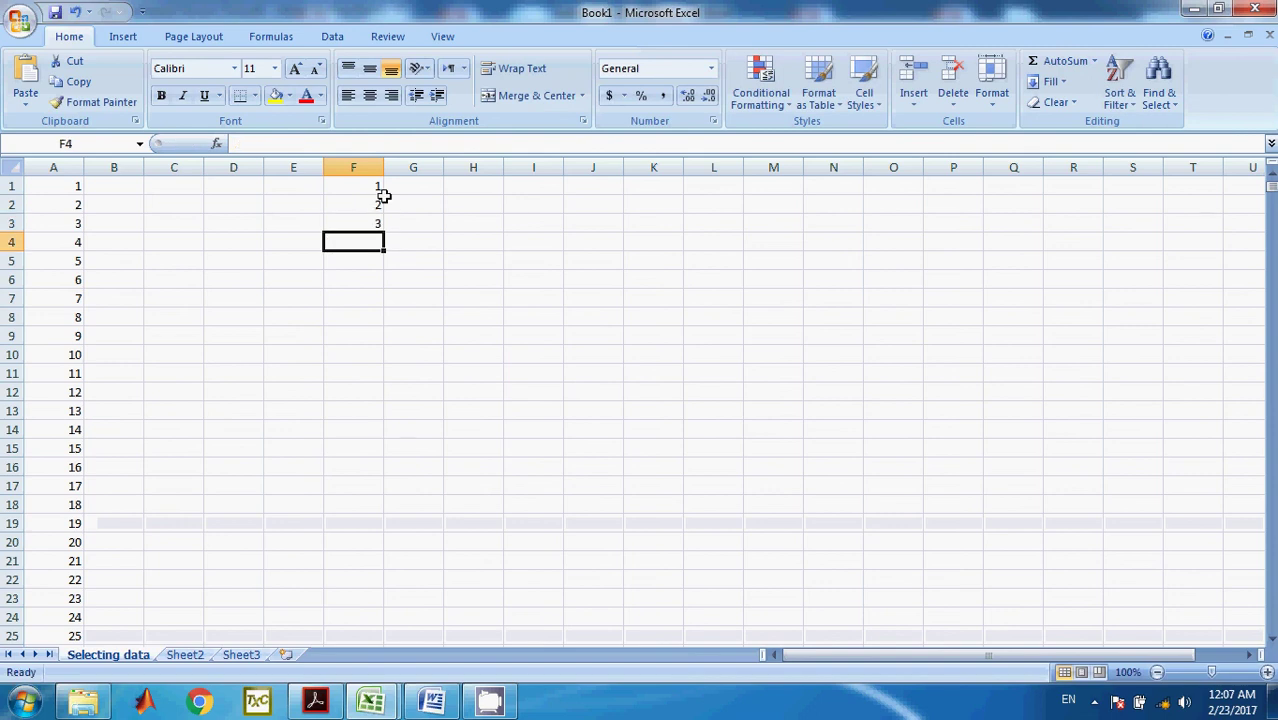
Step: Extend the series in F1:F3 down column F to row 34 with AutoFill
left_click_drag(365, 186, 364, 218)
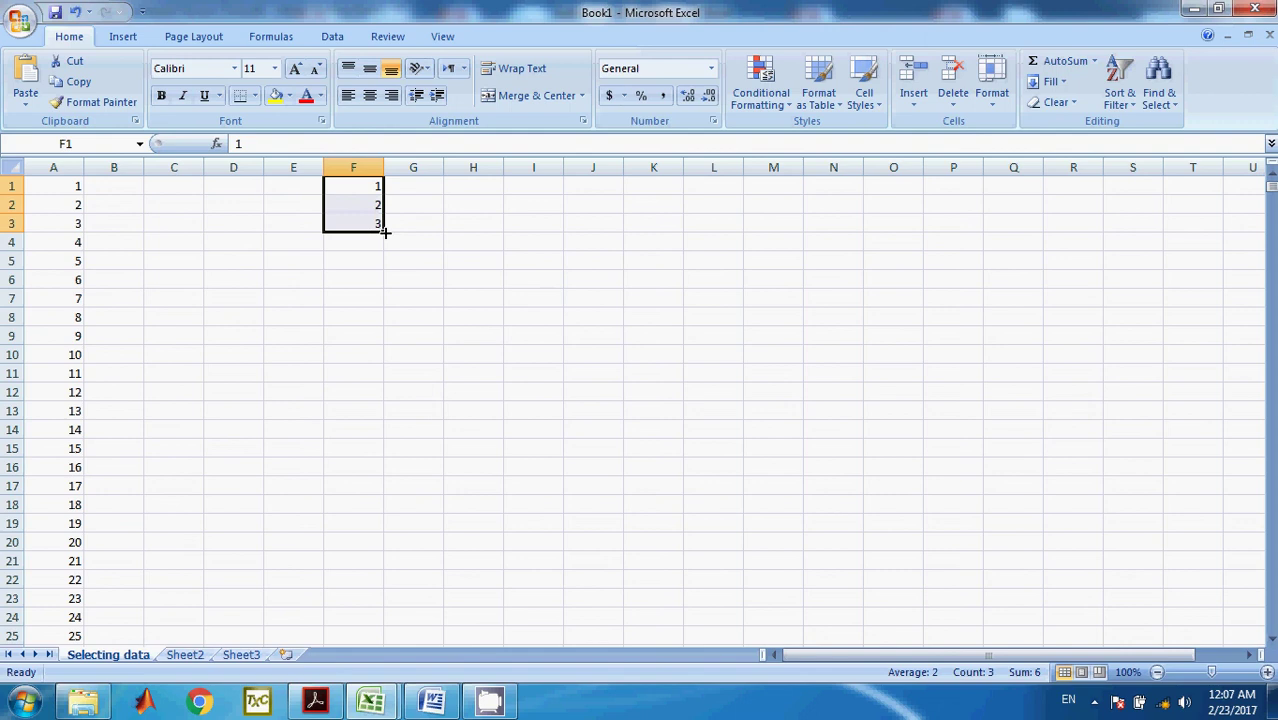
left_click_drag(384, 231, 384, 548)
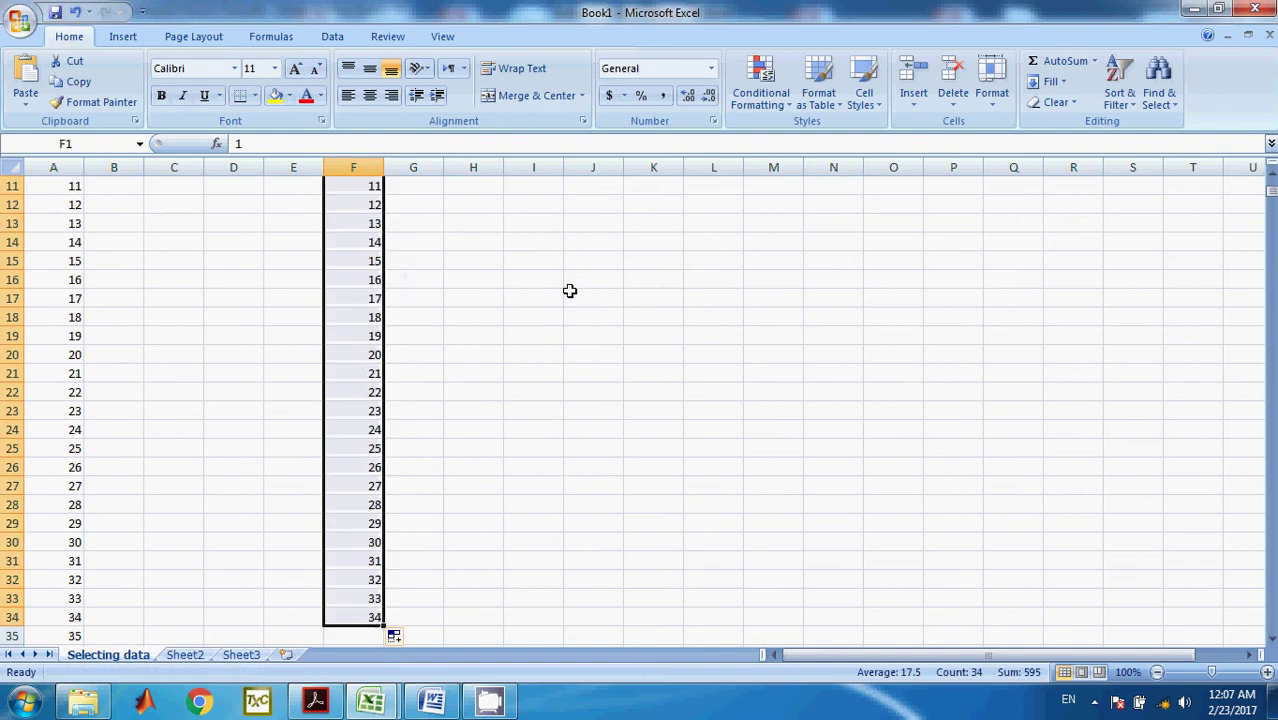
scroll(451, 389, "up", 4)
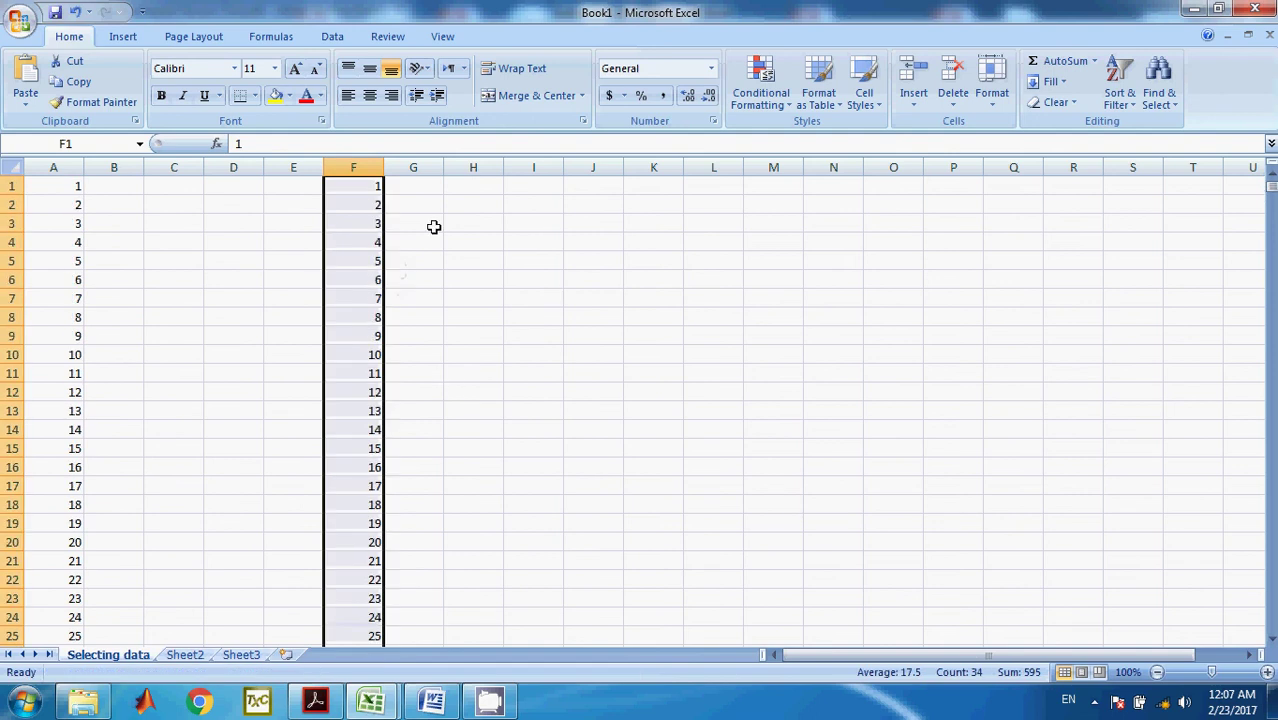
Step: Enter 1, 3 and 5 in cells G1 to G3 and AutoFill the odd-number series down to G22
left_click(438, 188)
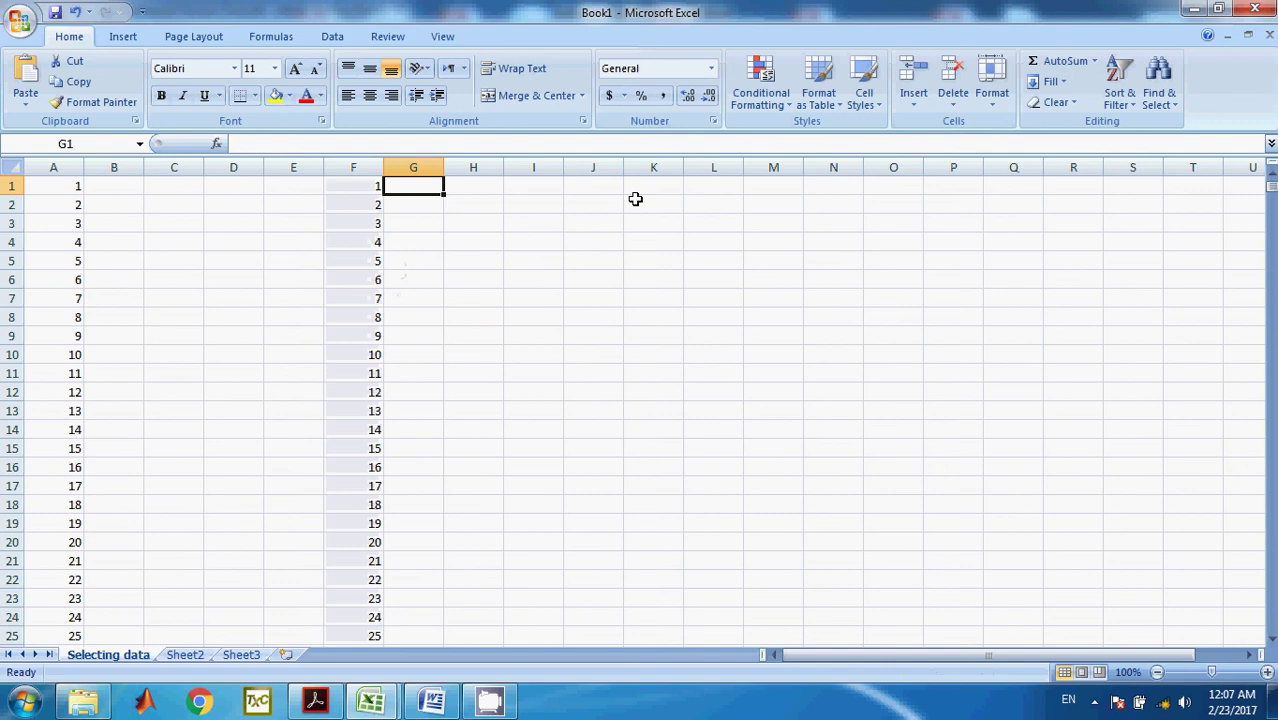
type("1")
key("Return")
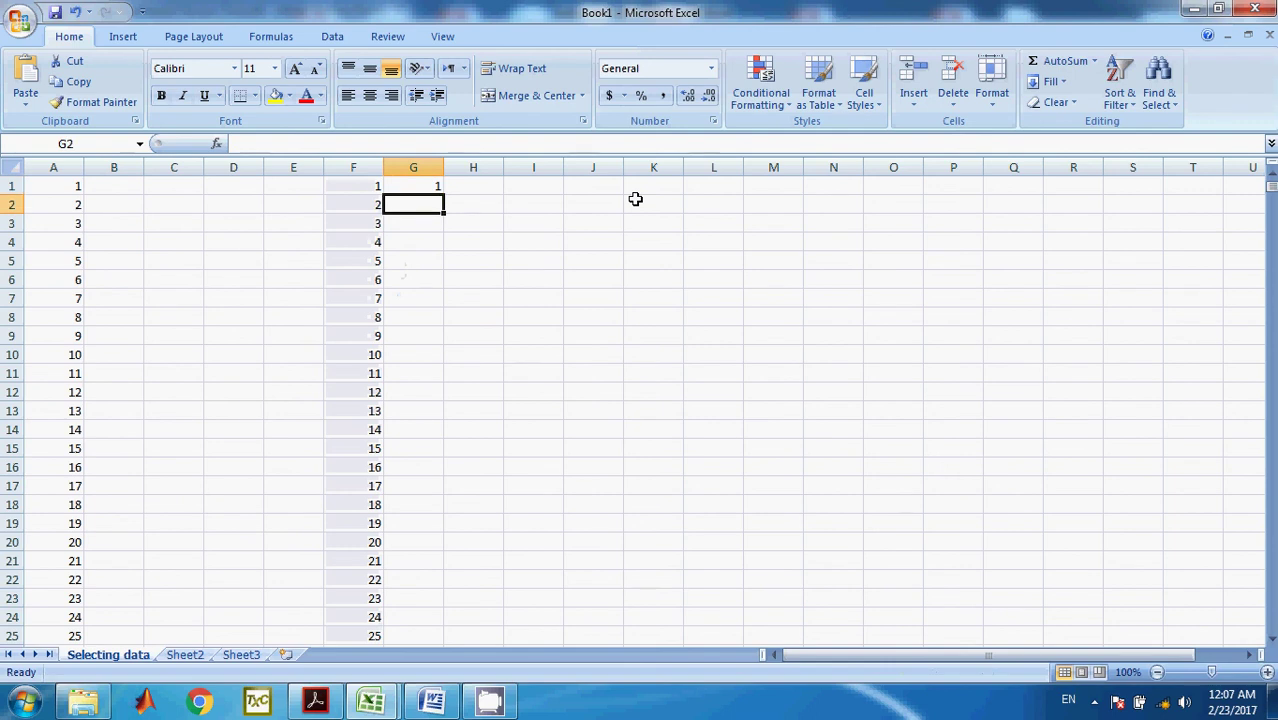
type("3")
key("Return")
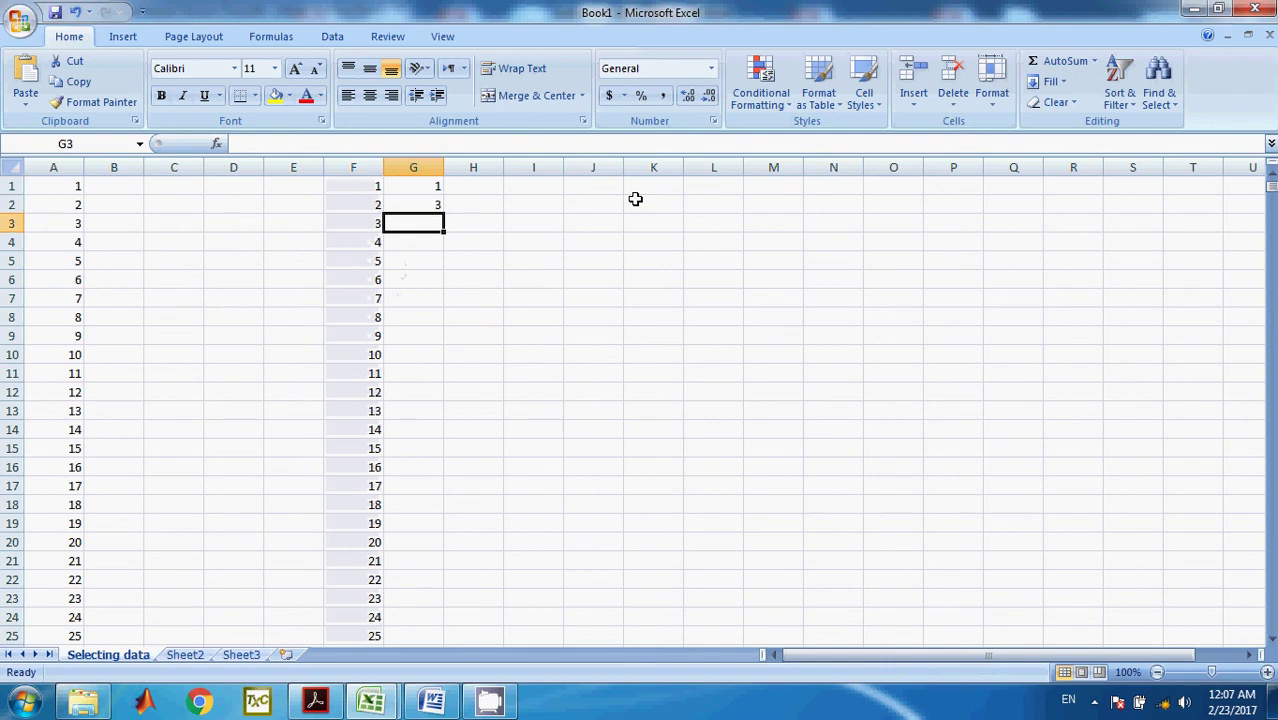
type("5")
key("Return")
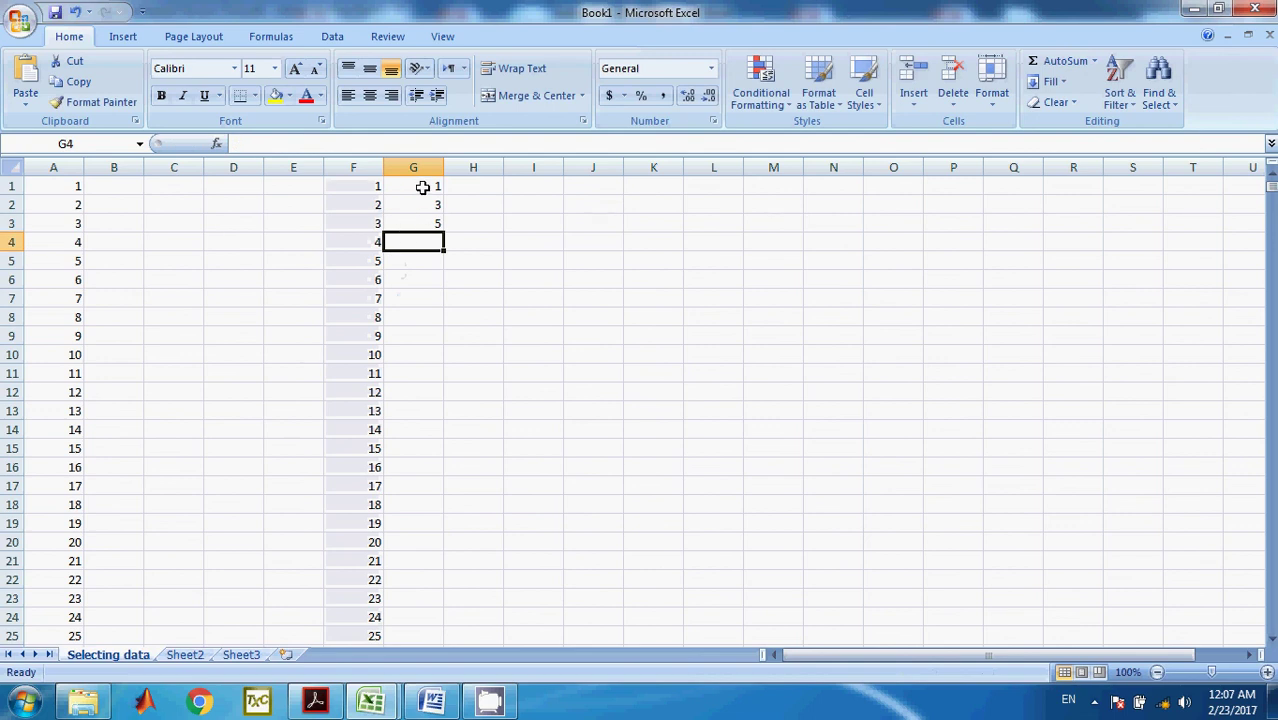
left_click_drag(419, 191, 447, 586)
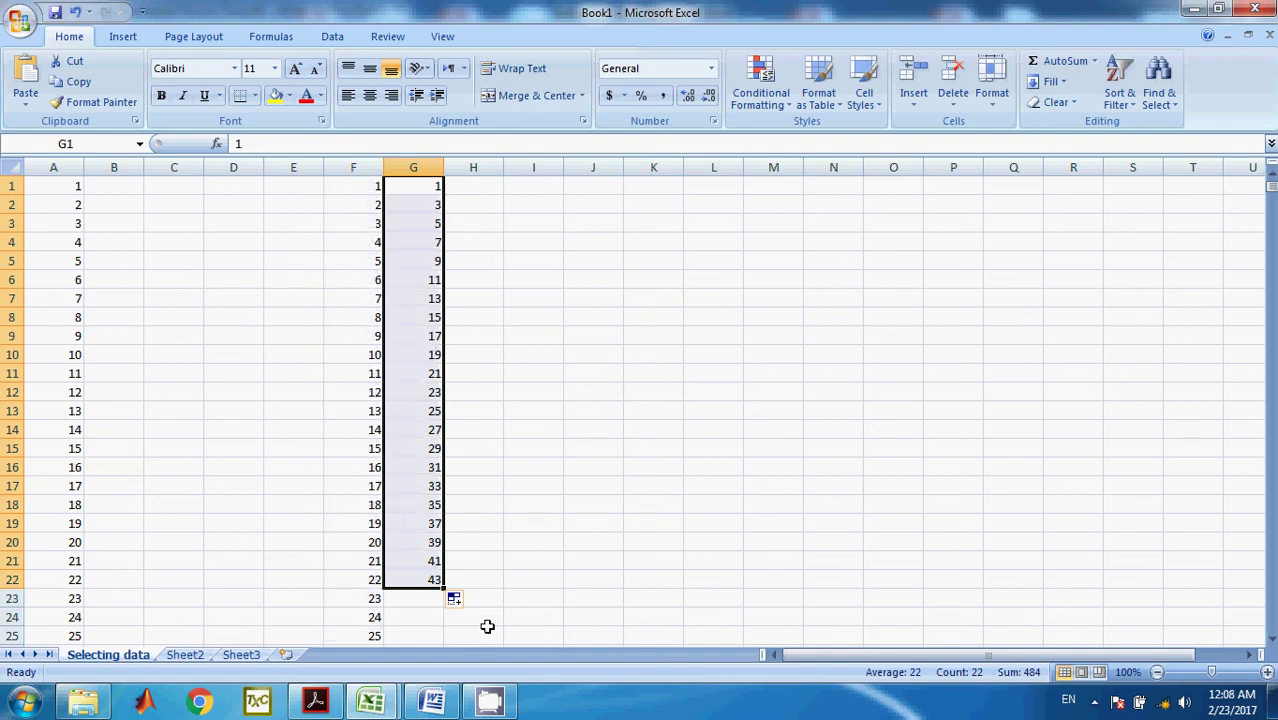
Step: Enter 0, 0.01 and 0.02 in cells H1 to H3 and AutoFill the series down to H23
left_click(466, 187)
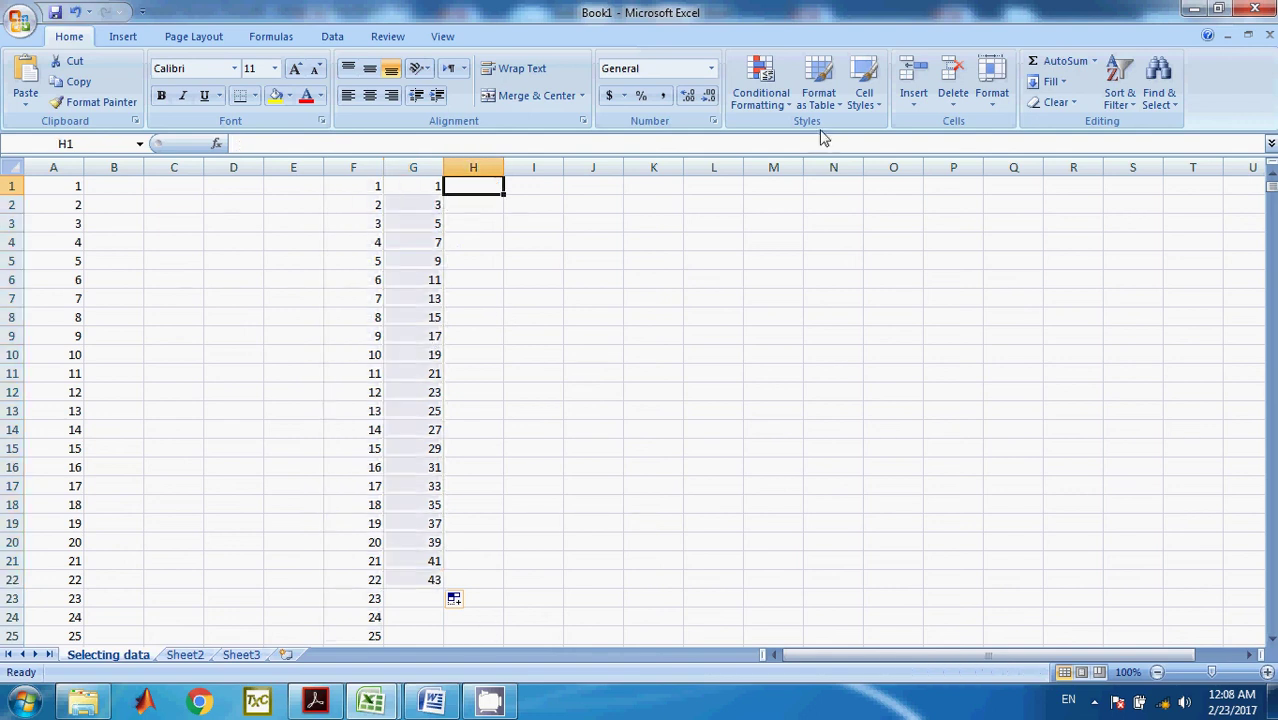
type("0")
key("Return")
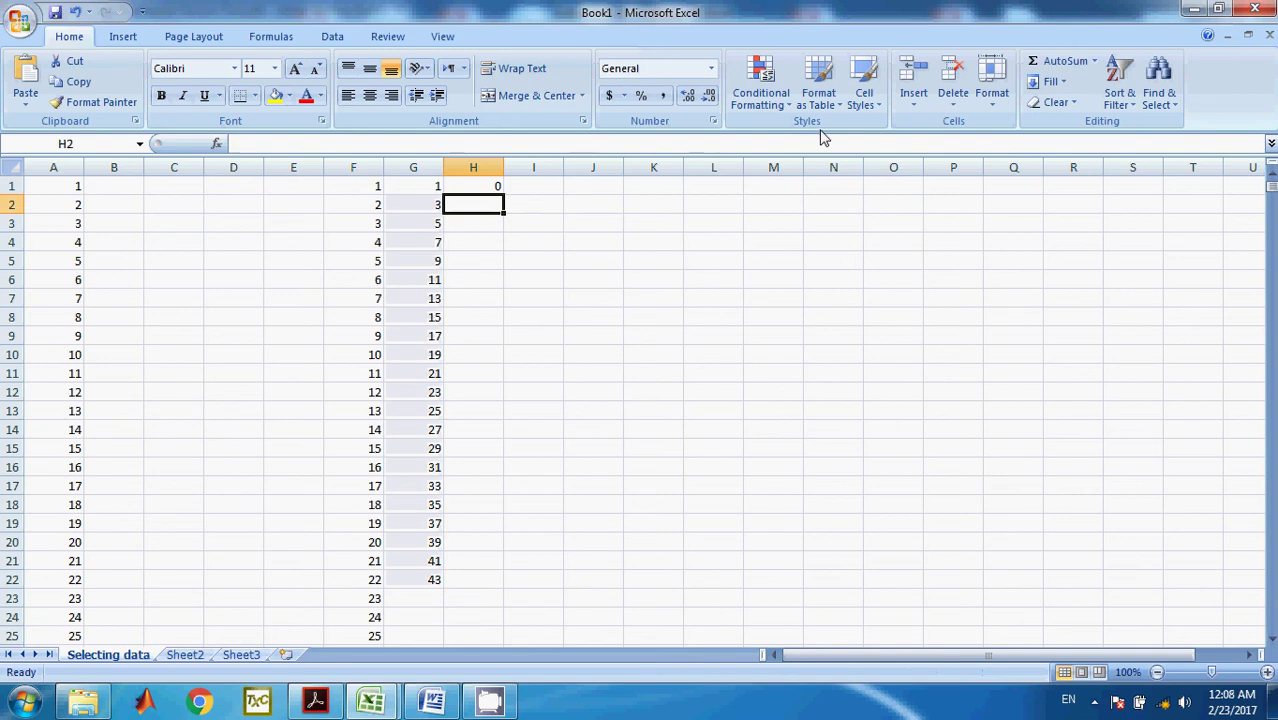
type("0.0")
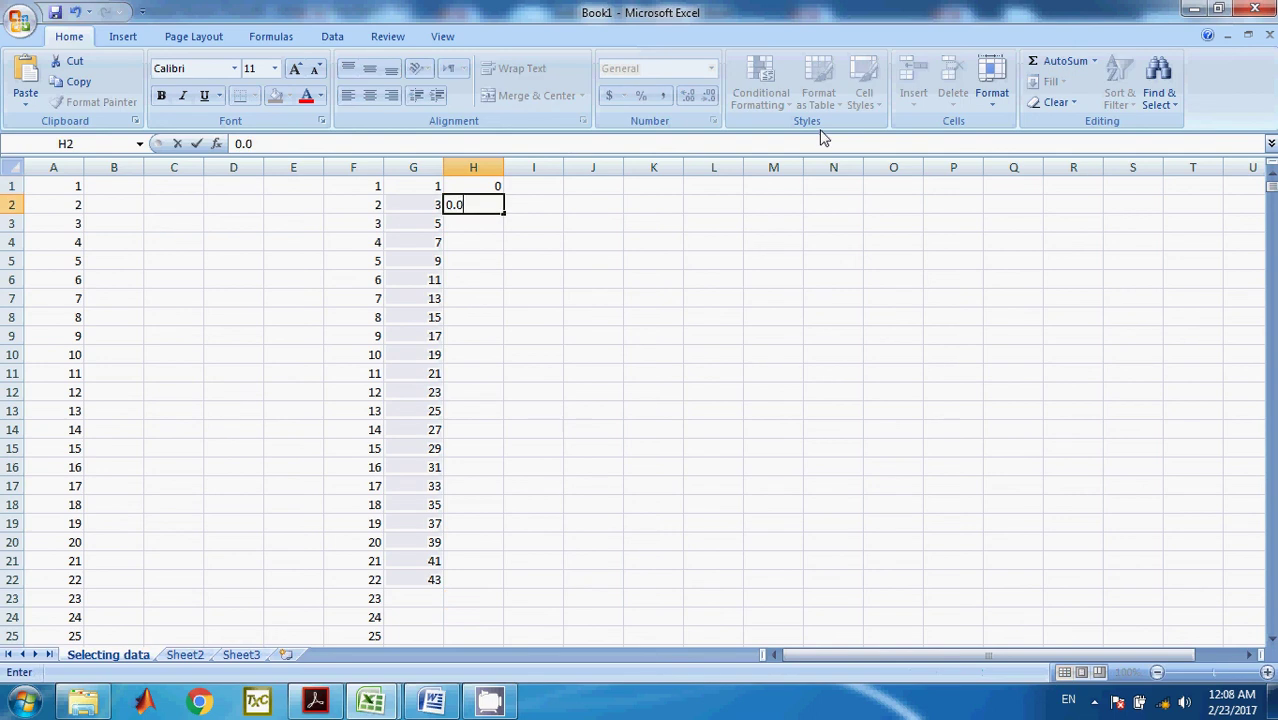
type("1")
key("Return")
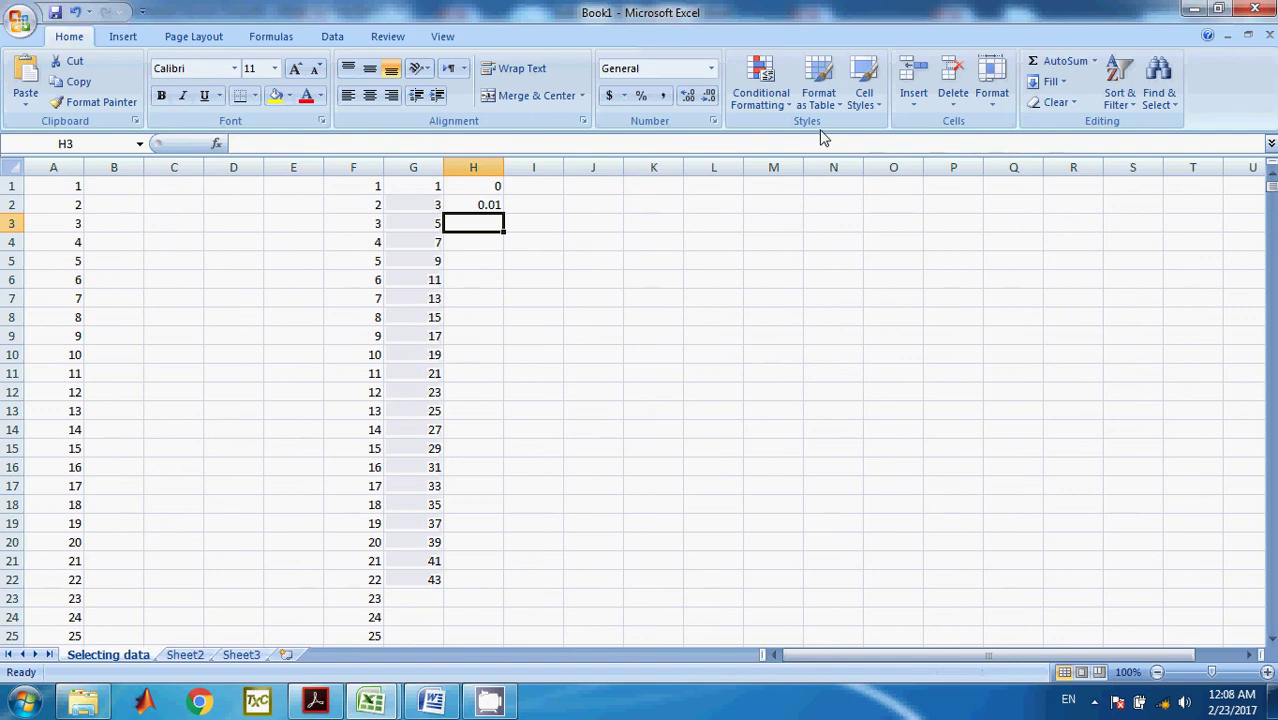
type("0.02")
key("Return")
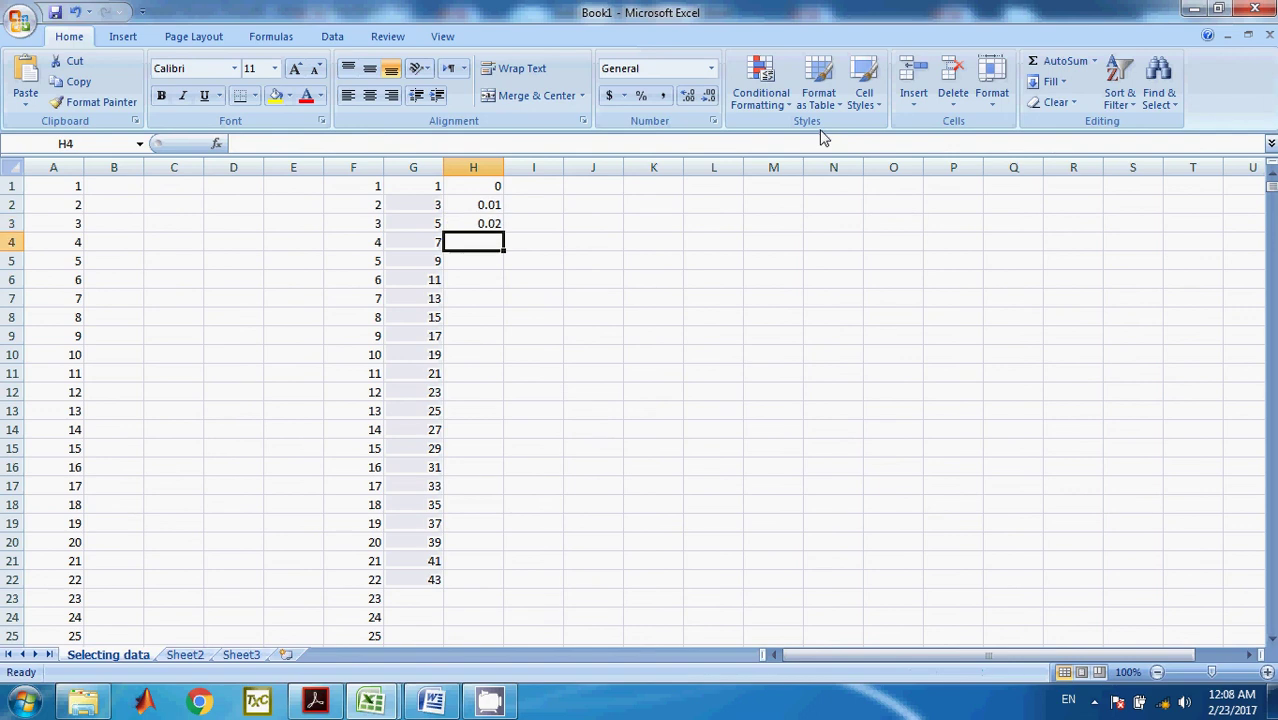
left_click_drag(466, 190, 518, 606)
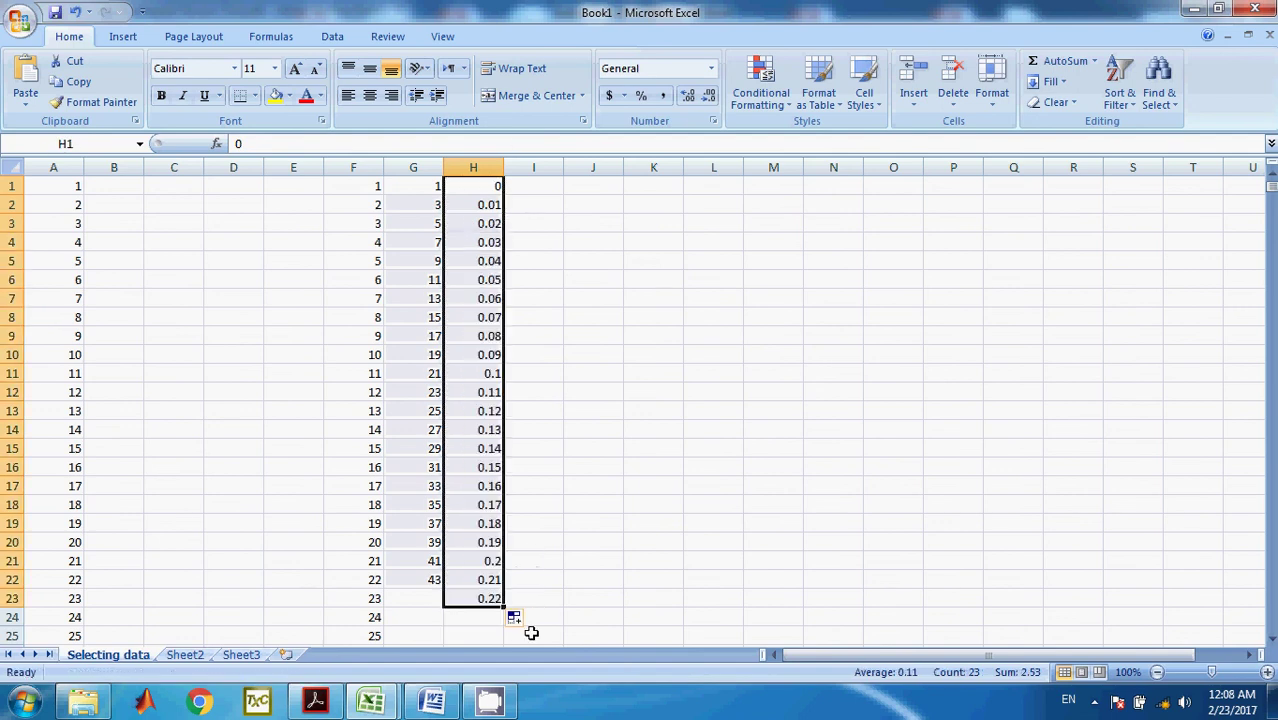
Step: Enter Saturday and Sunday in cells I1 and I2 and AutoFill the weekday names down to I20
left_click(531, 188)
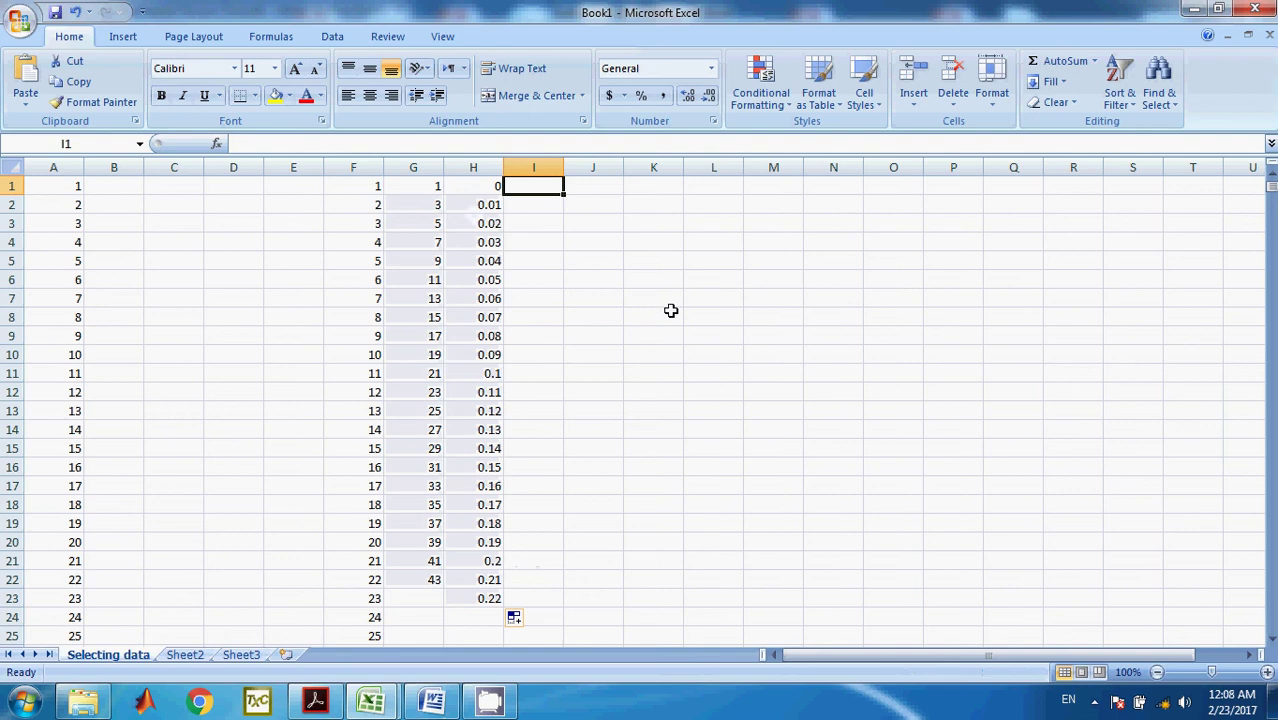
type("satur")
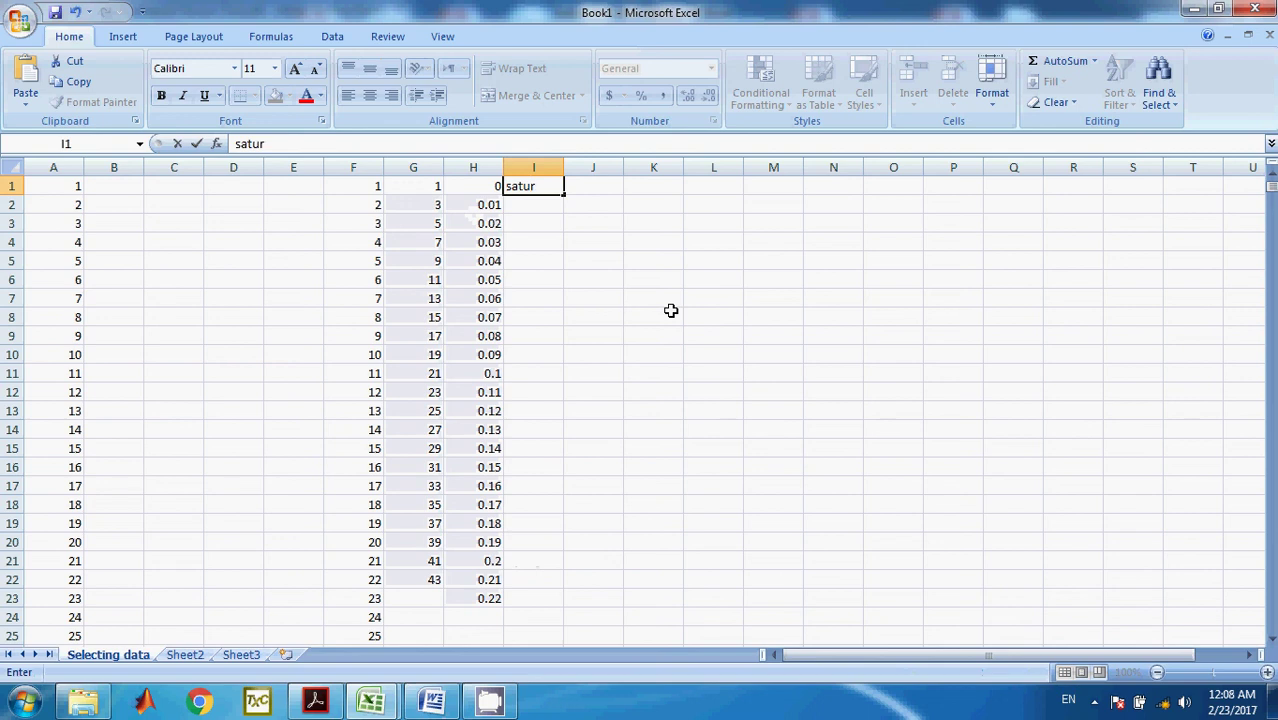
key("BackSpace")
key("BackSpace")
key("BackSpace")
key("BackSpace")
key("BackSpace")
type("Saturday")
key("Return")
type("Sun")
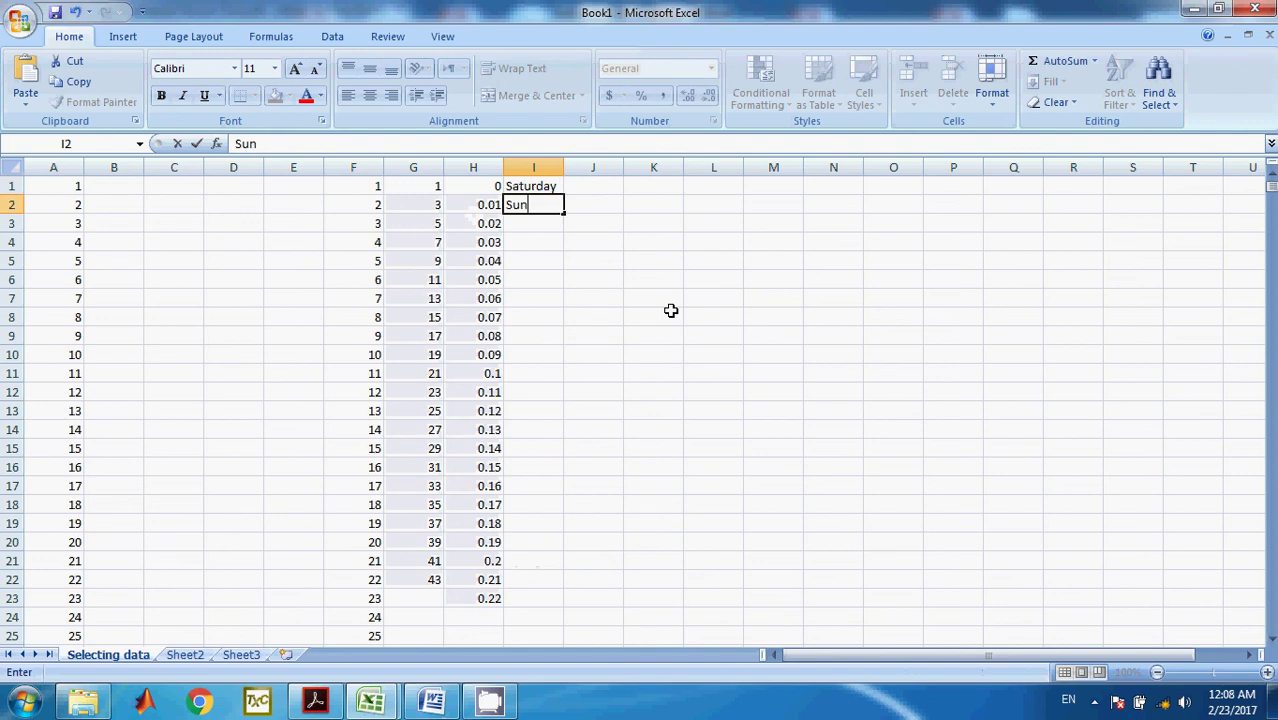
type("day")
key("Return")
left_click_drag(545, 186, 582, 546)
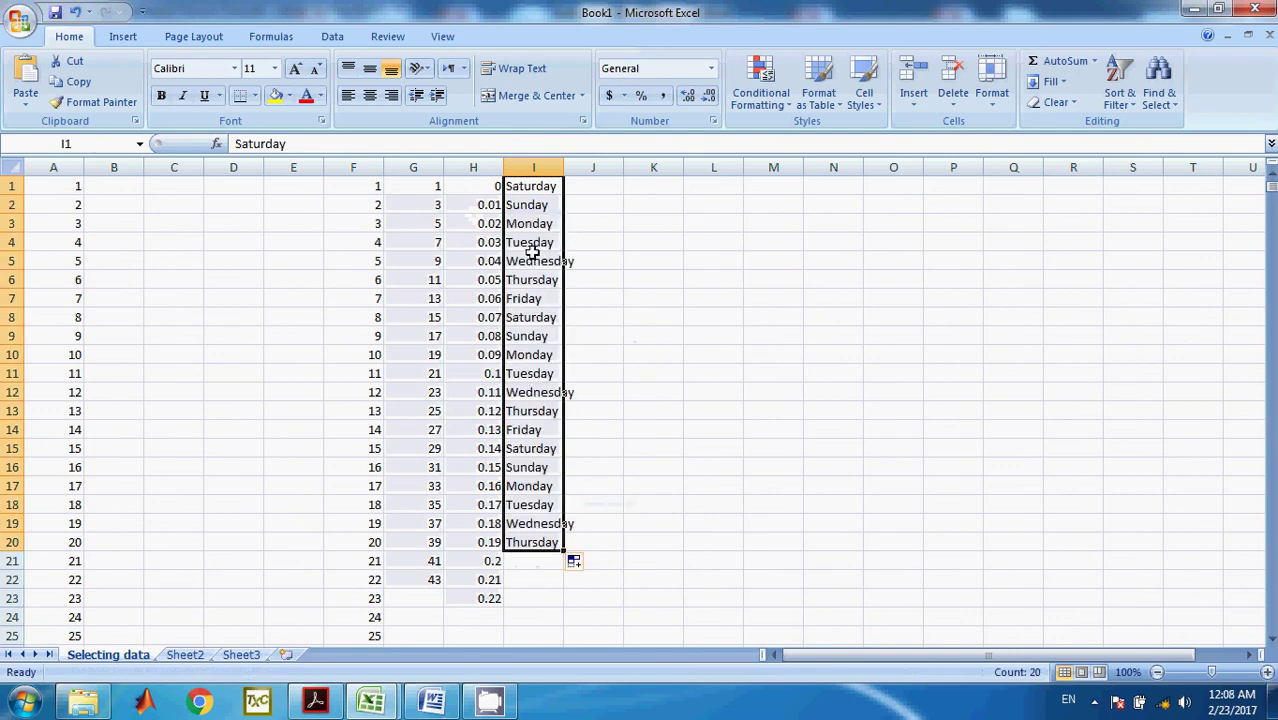
Step: Enter Jan, Feb and Mar in cells J1 to J3 and AutoFill the month names down to J21
left_click(590, 186)
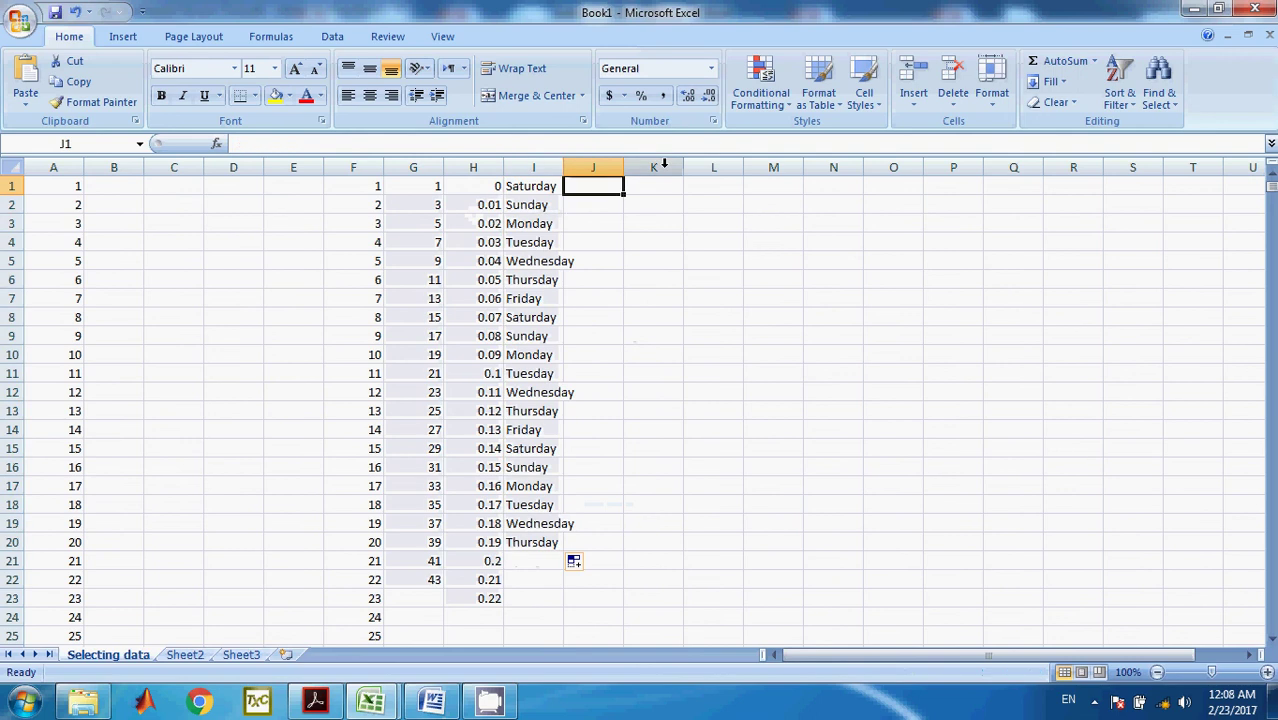
type("Jan")
key("Return")
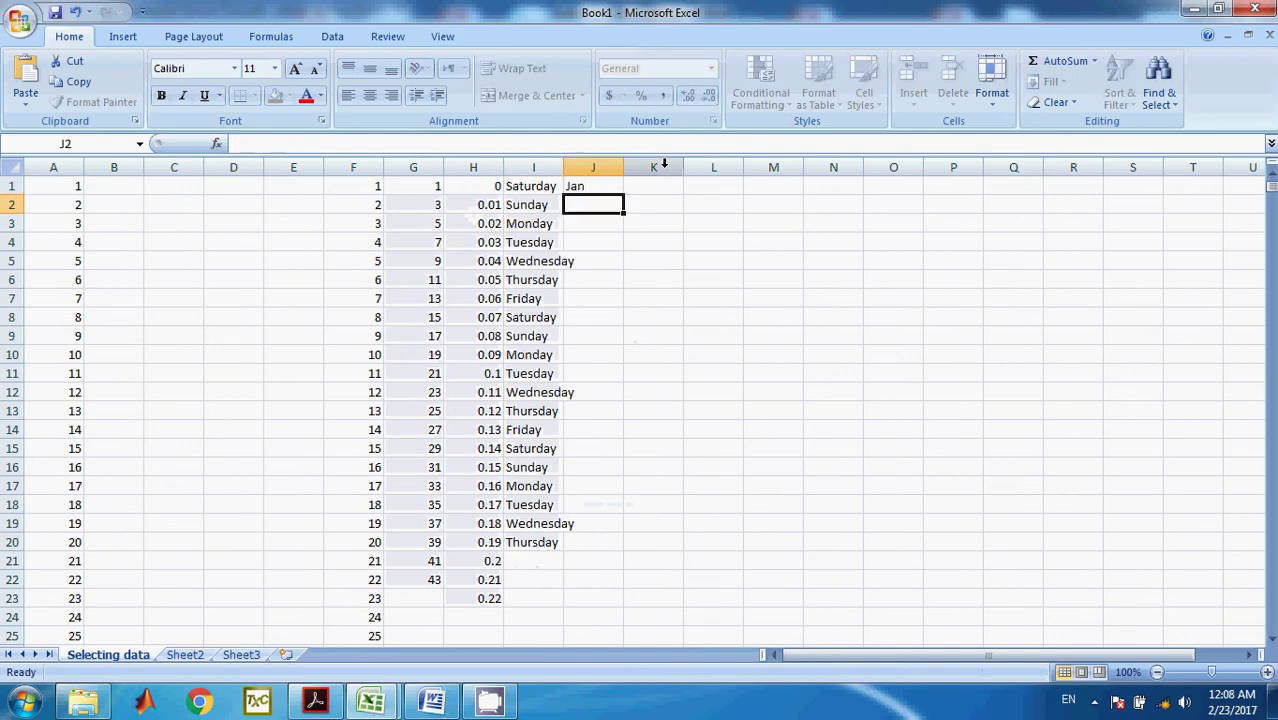
type("Feb")
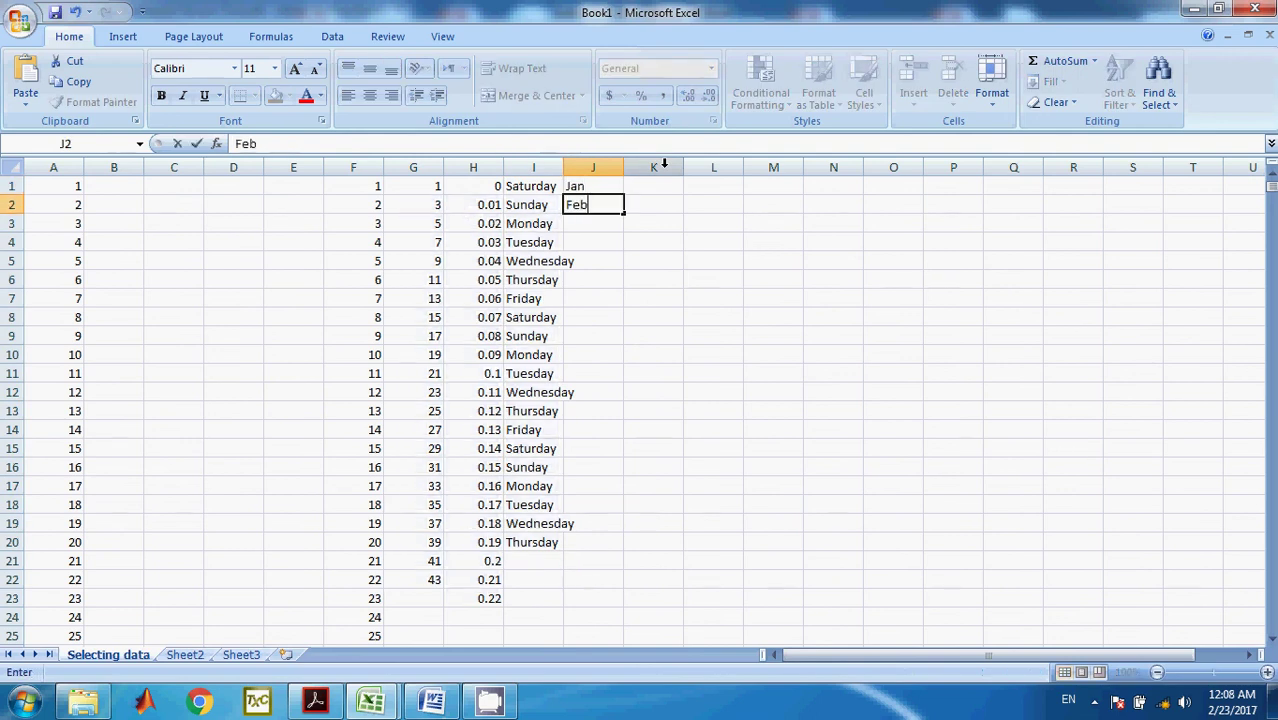
key("Return")
type("Mar")
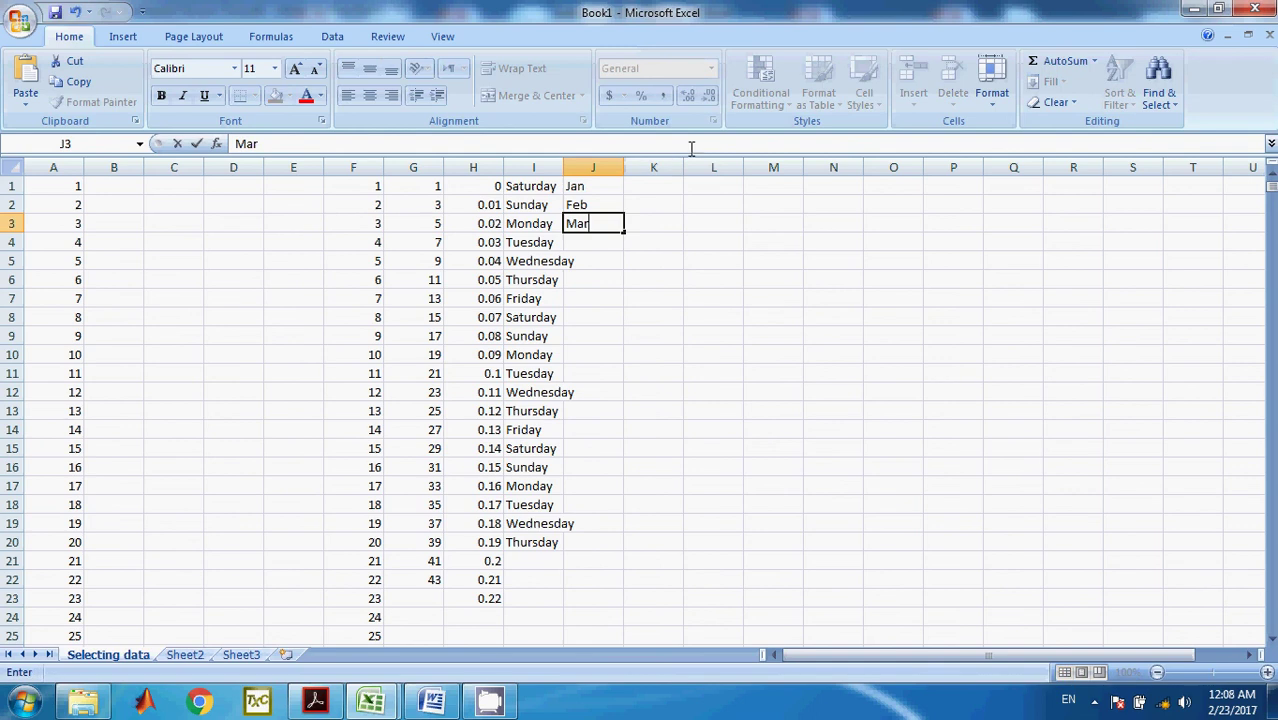
key("Return")
key("Return")
key("Return")
key("Return")
left_click_drag(590, 188, 628, 565)
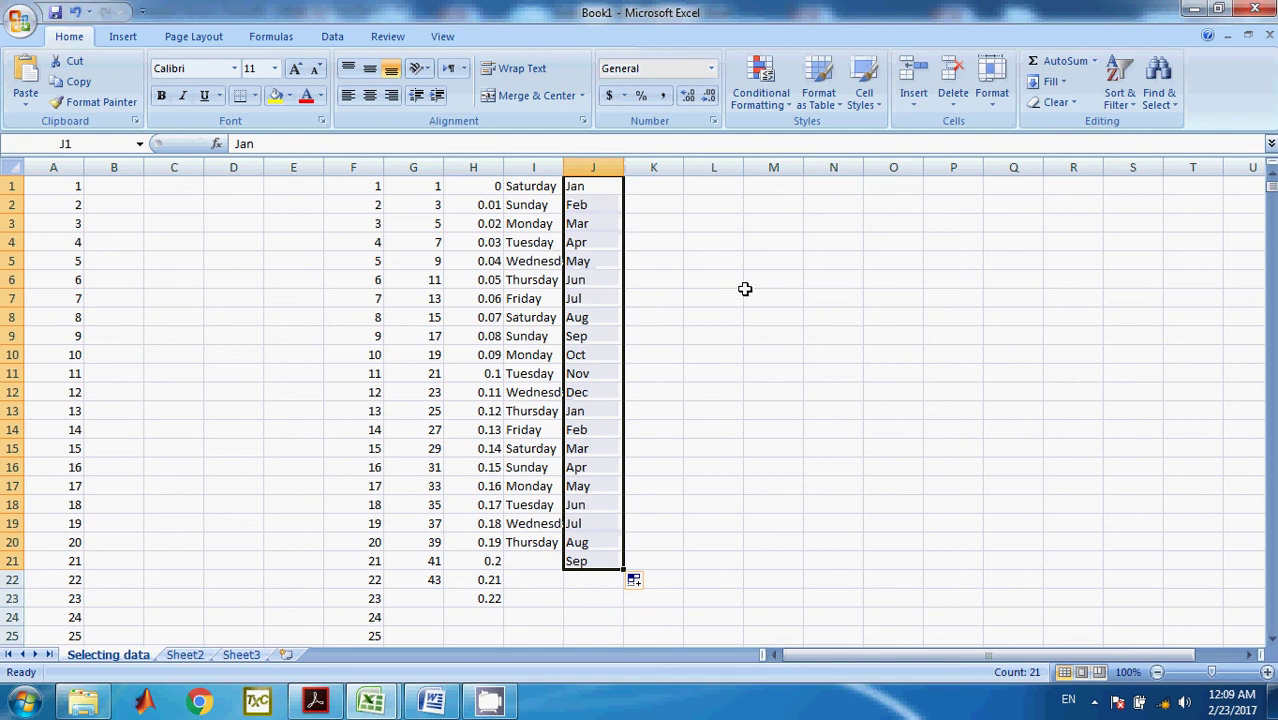
Step: Clear the month names from column J and the weekday names from column I
key("ctrl+space")
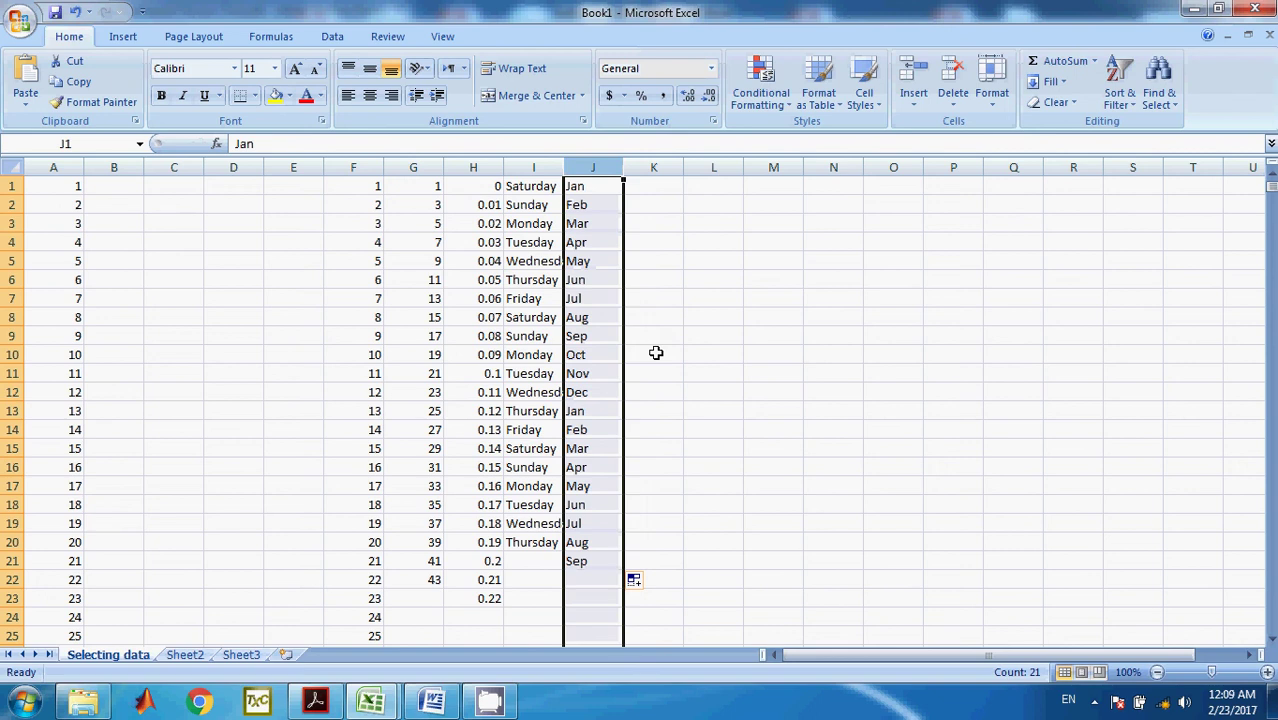
key("Delete")
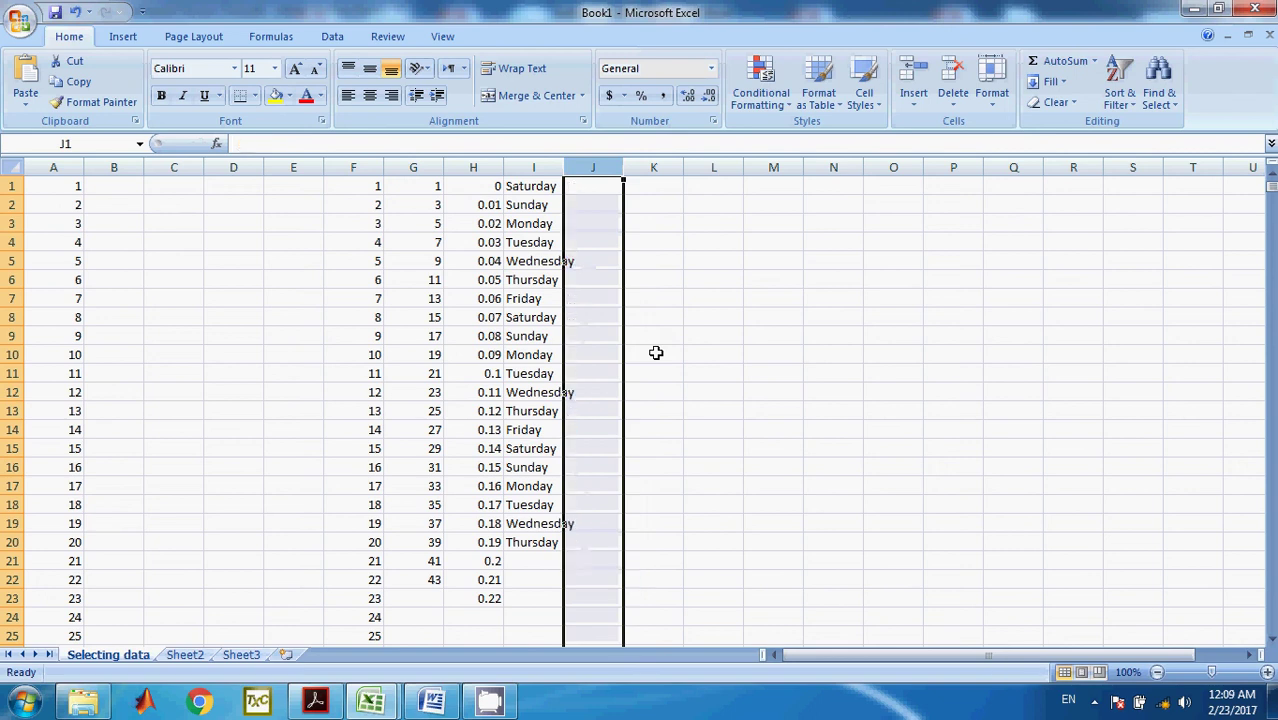
left_click(530, 167)
key("Delete")
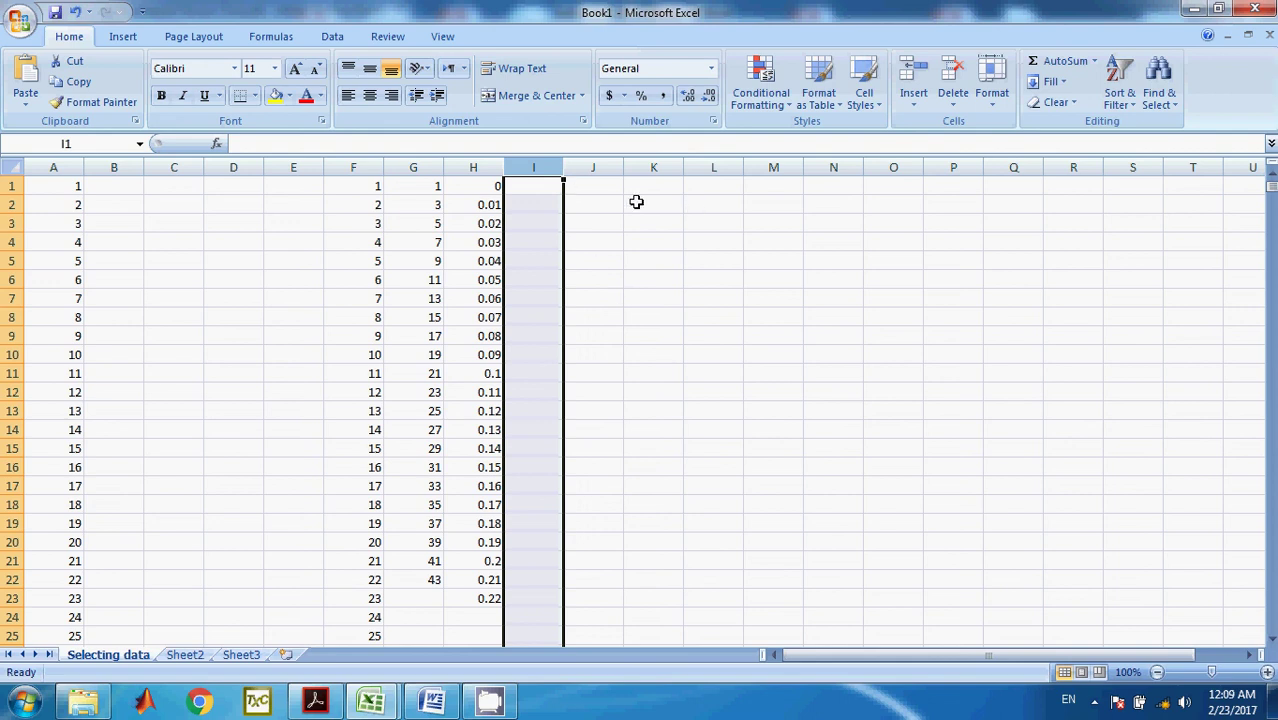
left_click(592, 187)
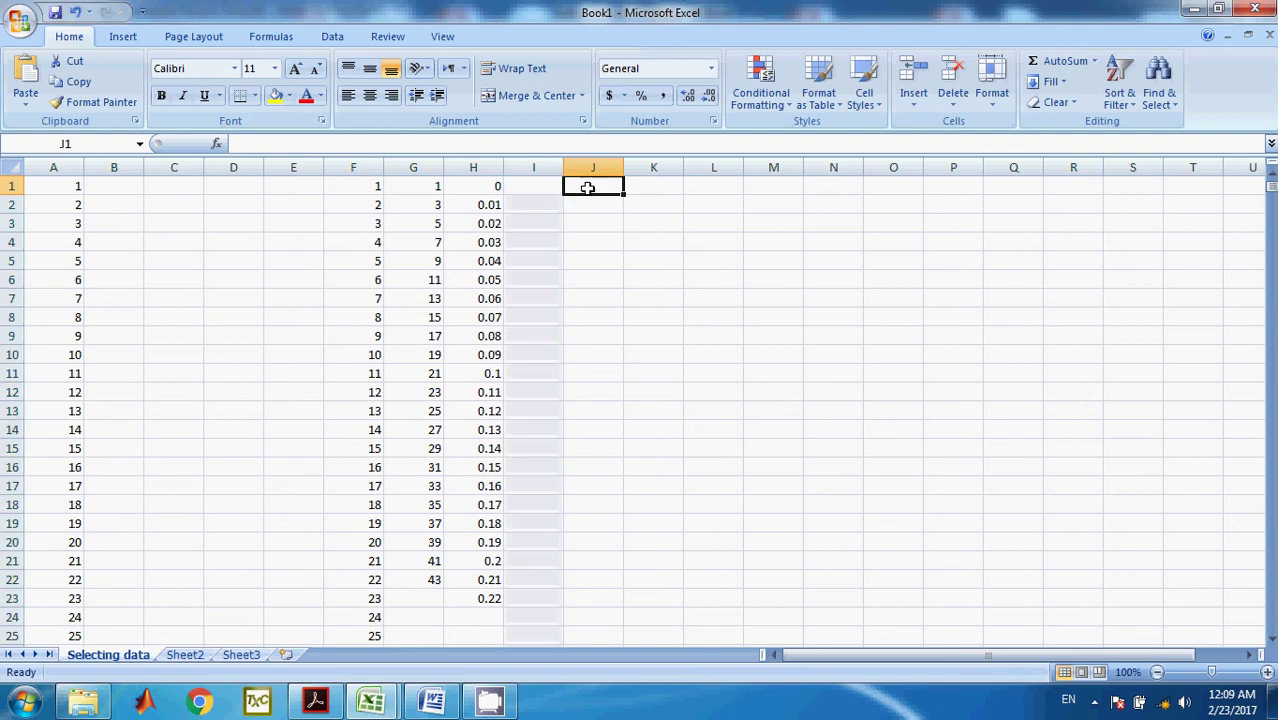
left_click(549, 189)
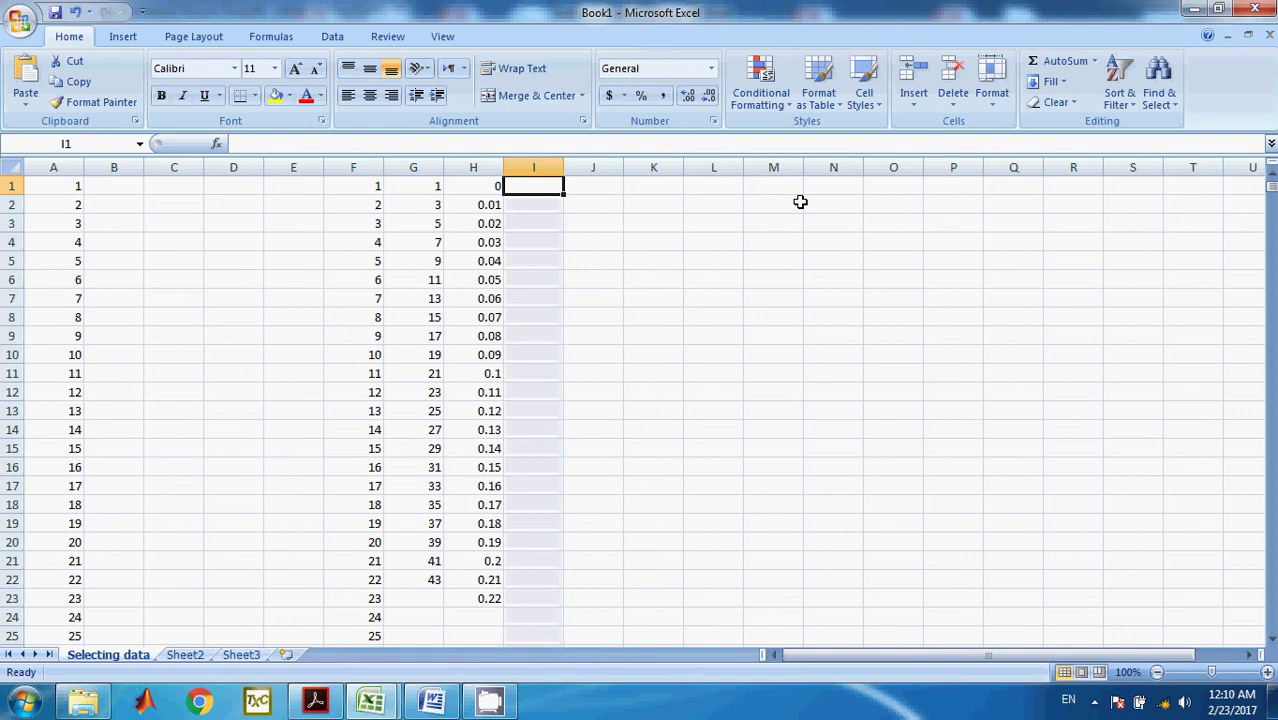
type("=")
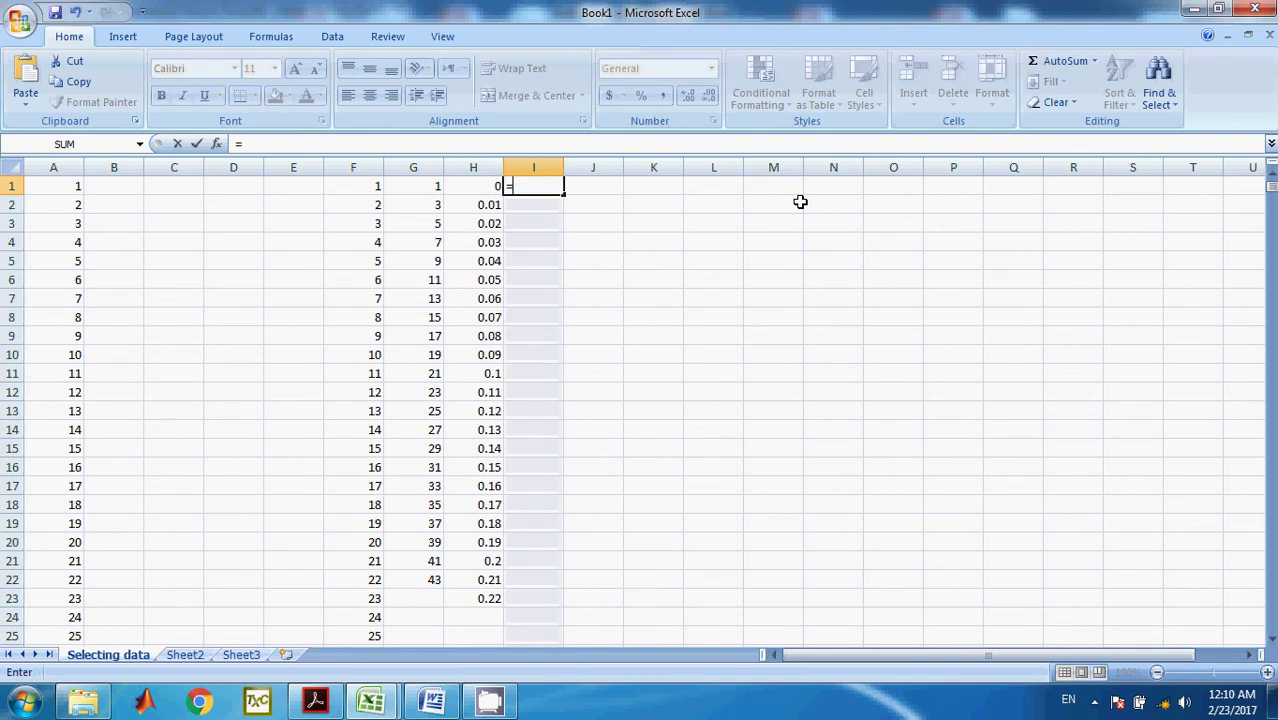
key("BackSpace")
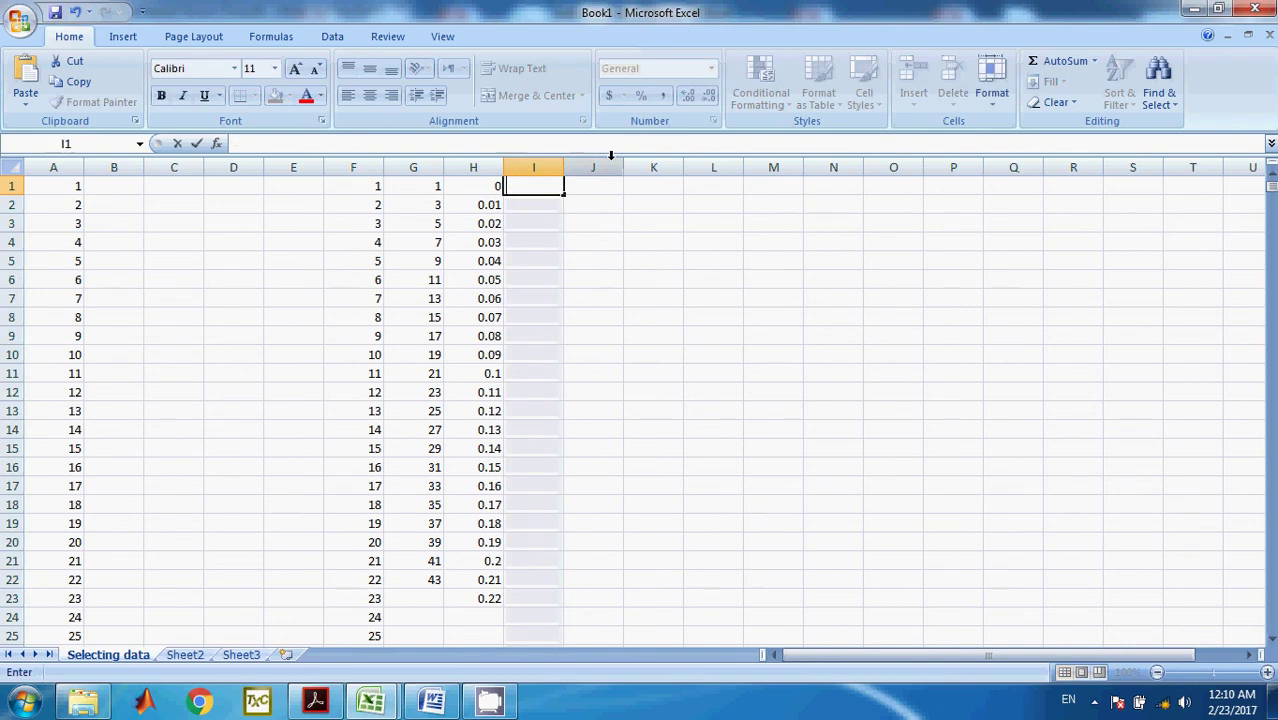
left_click(640, 259)
left_click(662, 225)
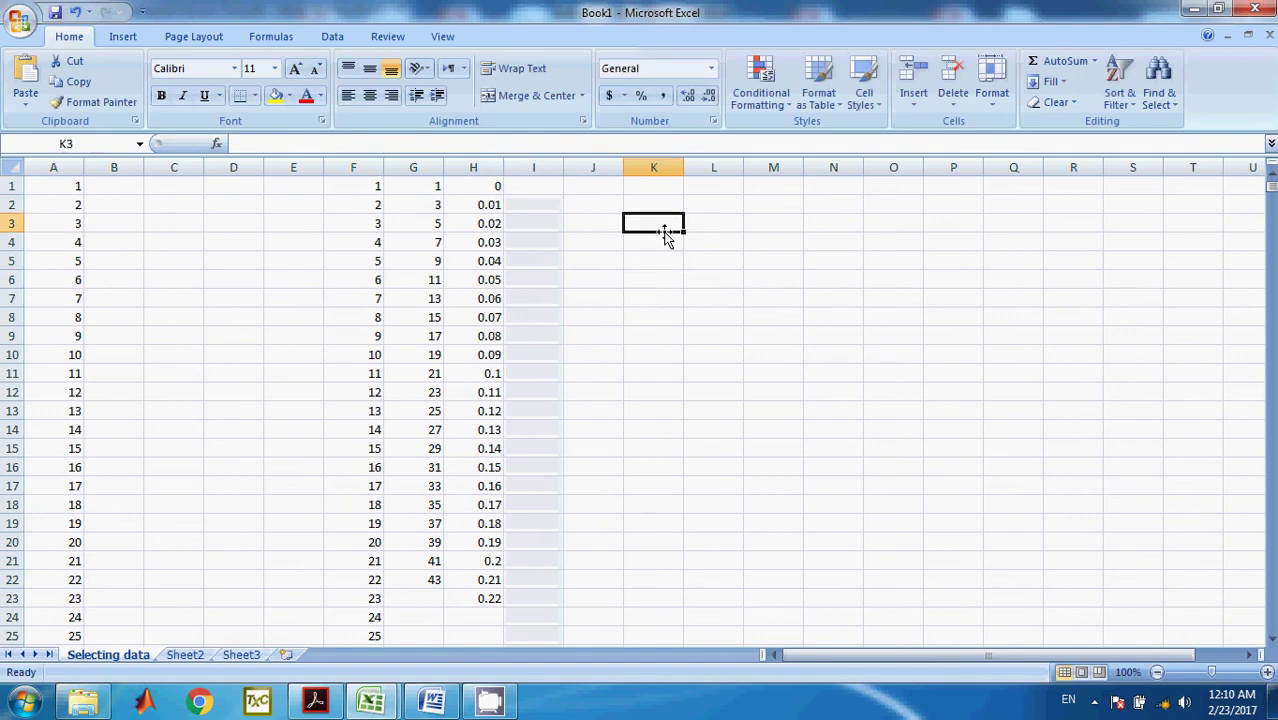
Step: Enter a formula in cell K1 that adds F1 and G1, accepting the proposed correction =F1+G1
left_click(659, 186)
type("=")
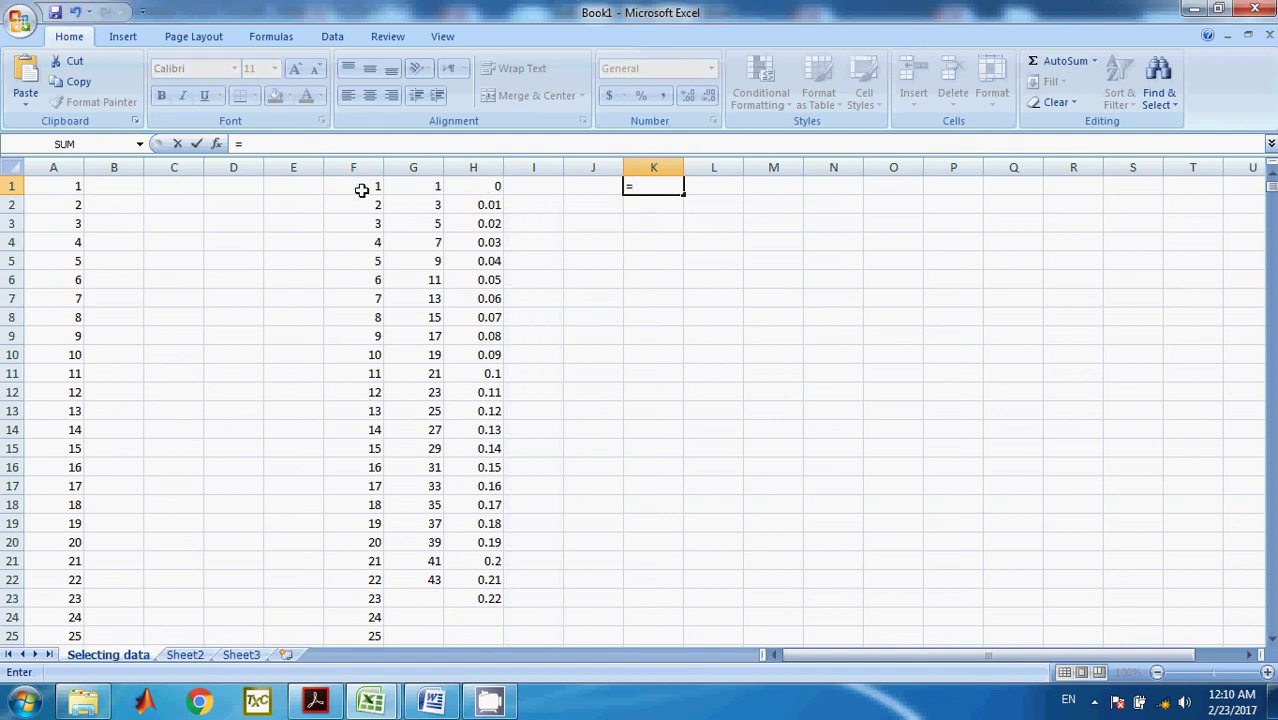
left_click(362, 190)
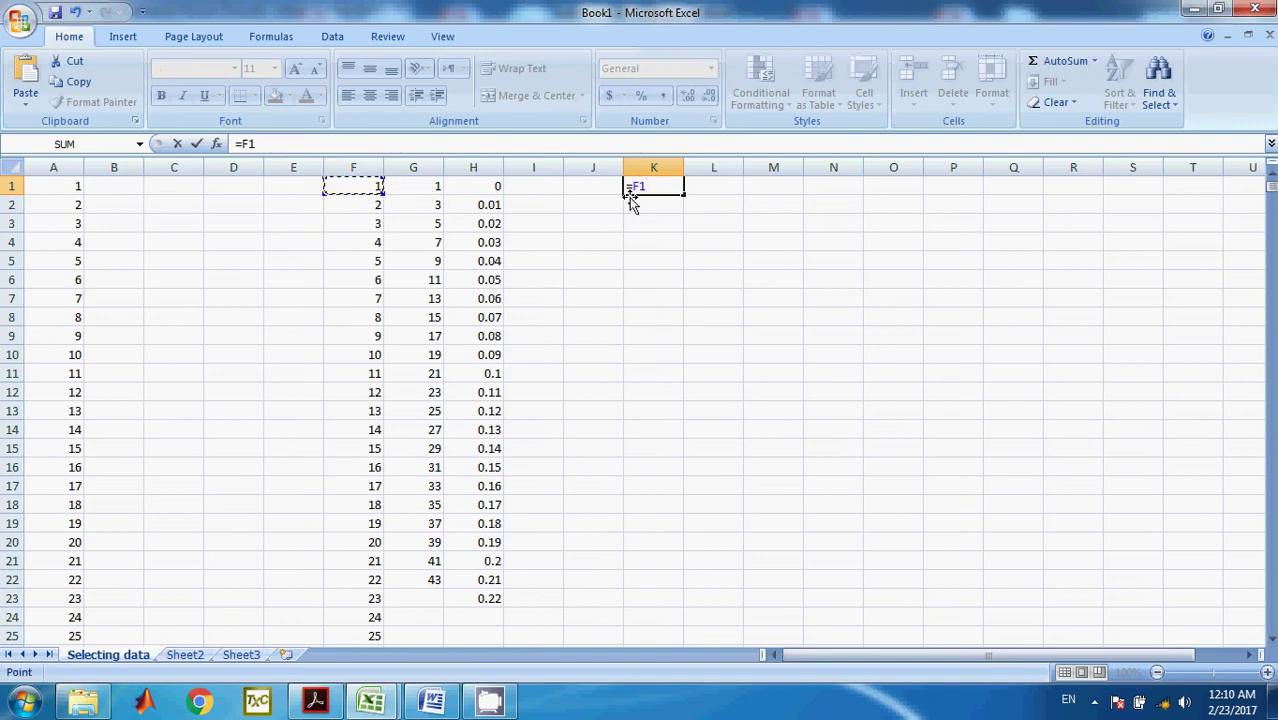
type("+")
left_click(406, 186)
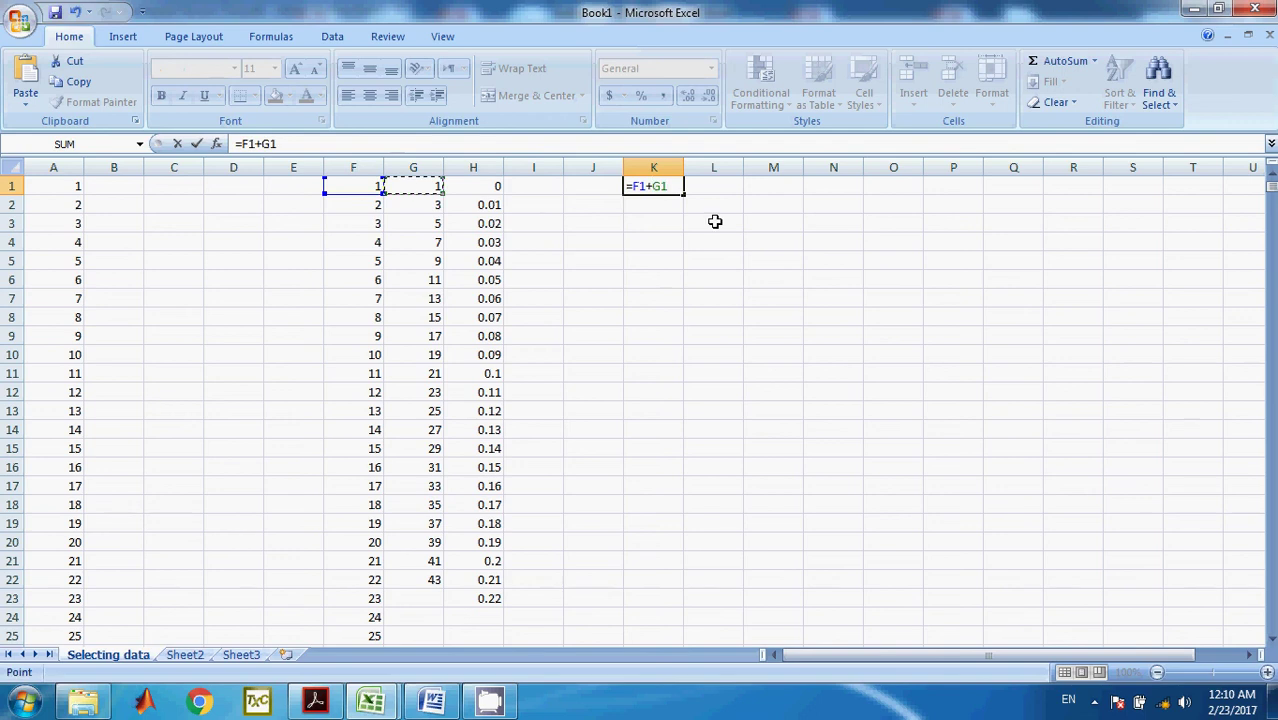
type(")")
key("Return")
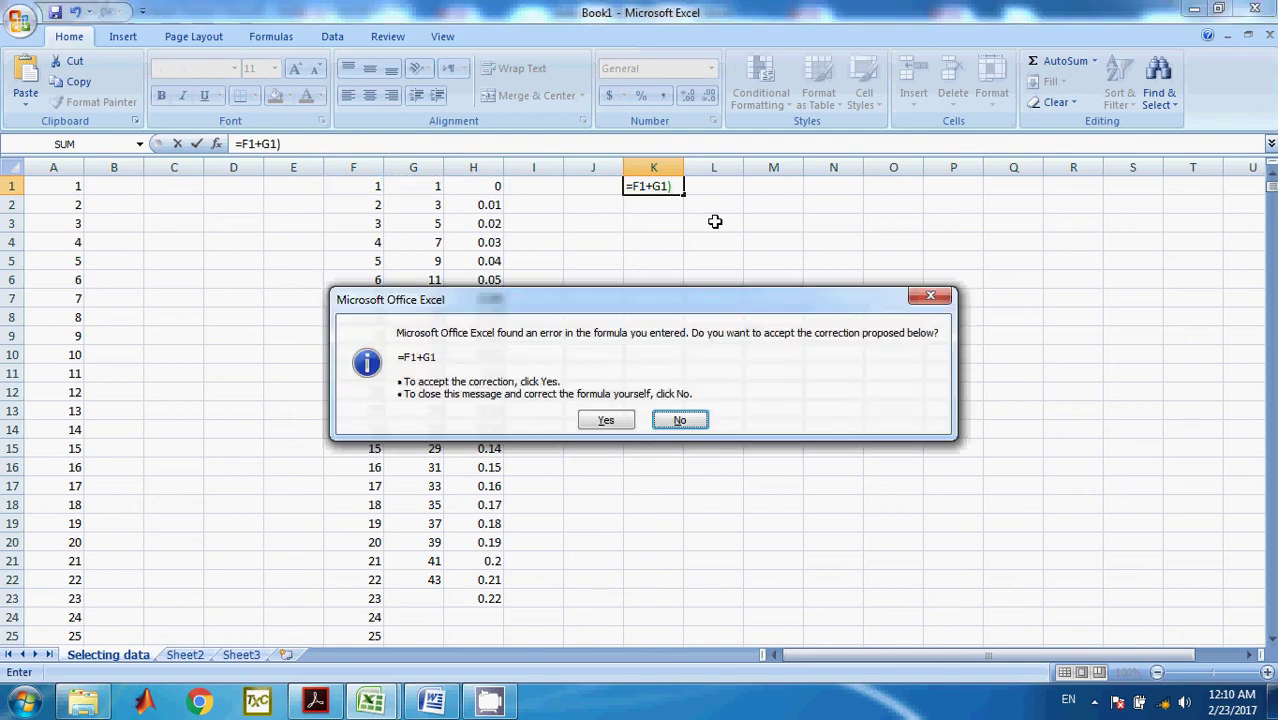
left_click(606, 420)
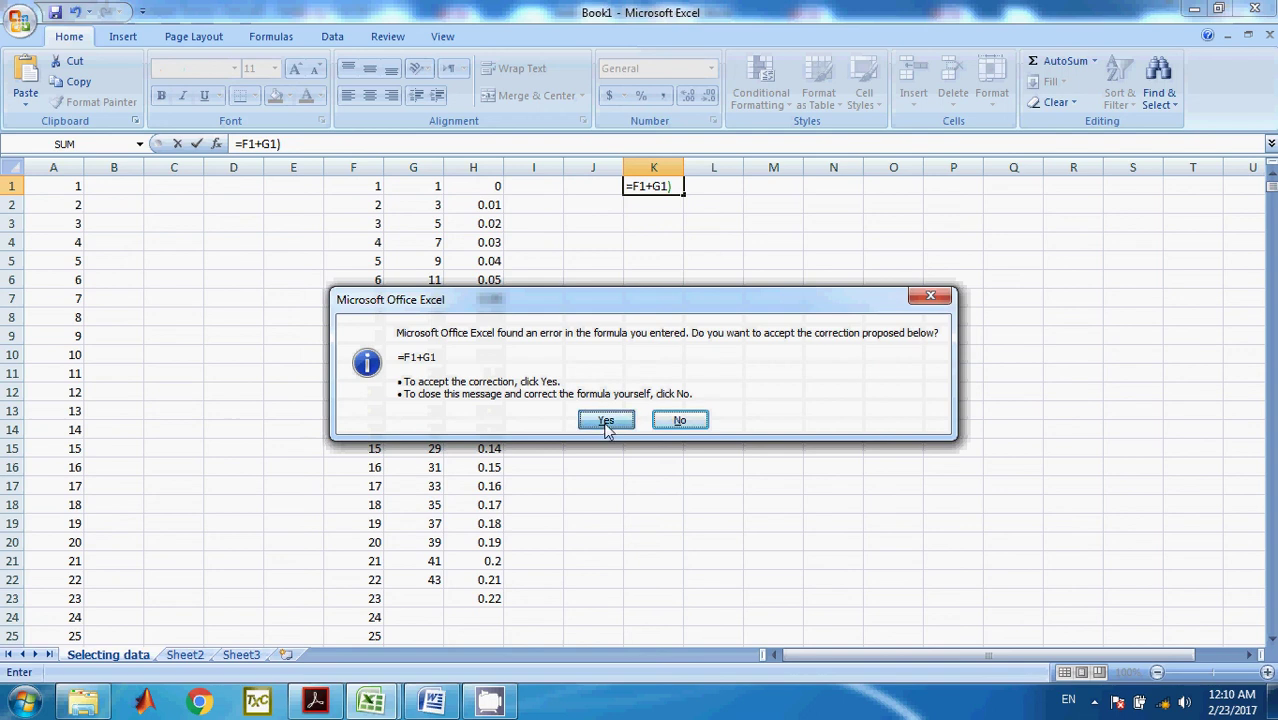
Step: Edit the formula in K1 to =(F1+G1)*H1
left_click(593, 188)
double_click(656, 185)
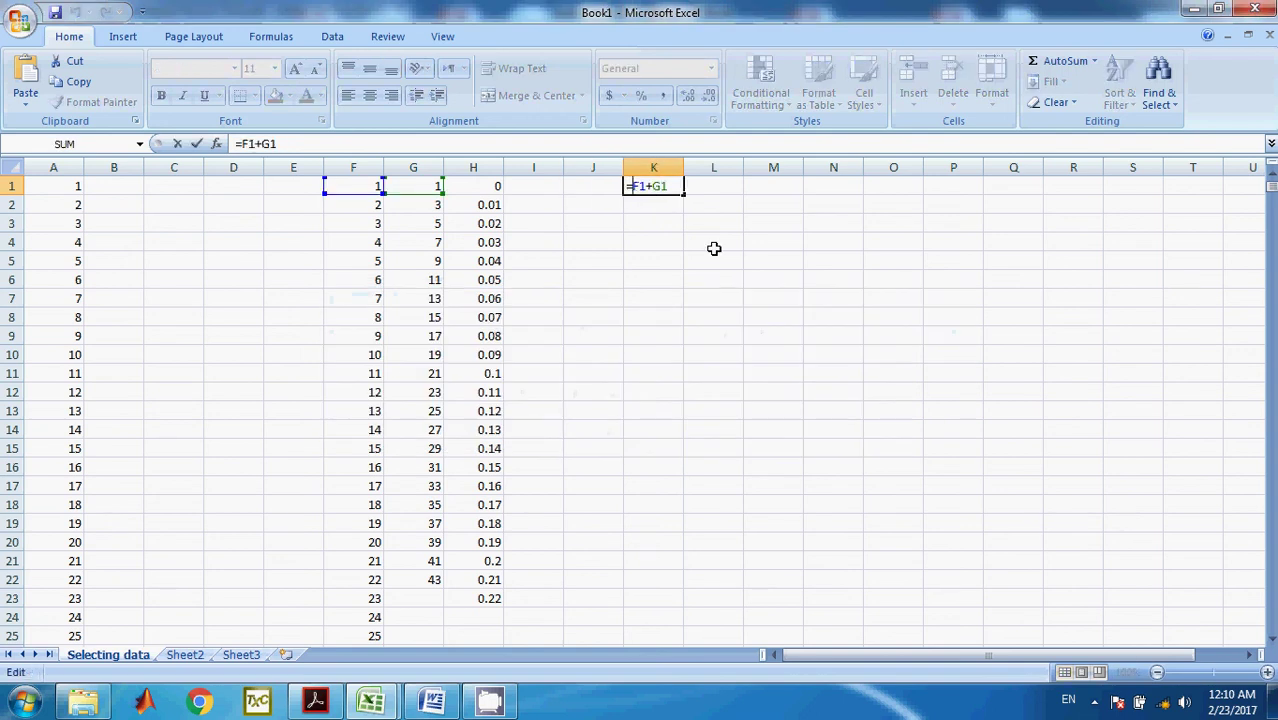
type("(")
type(")")
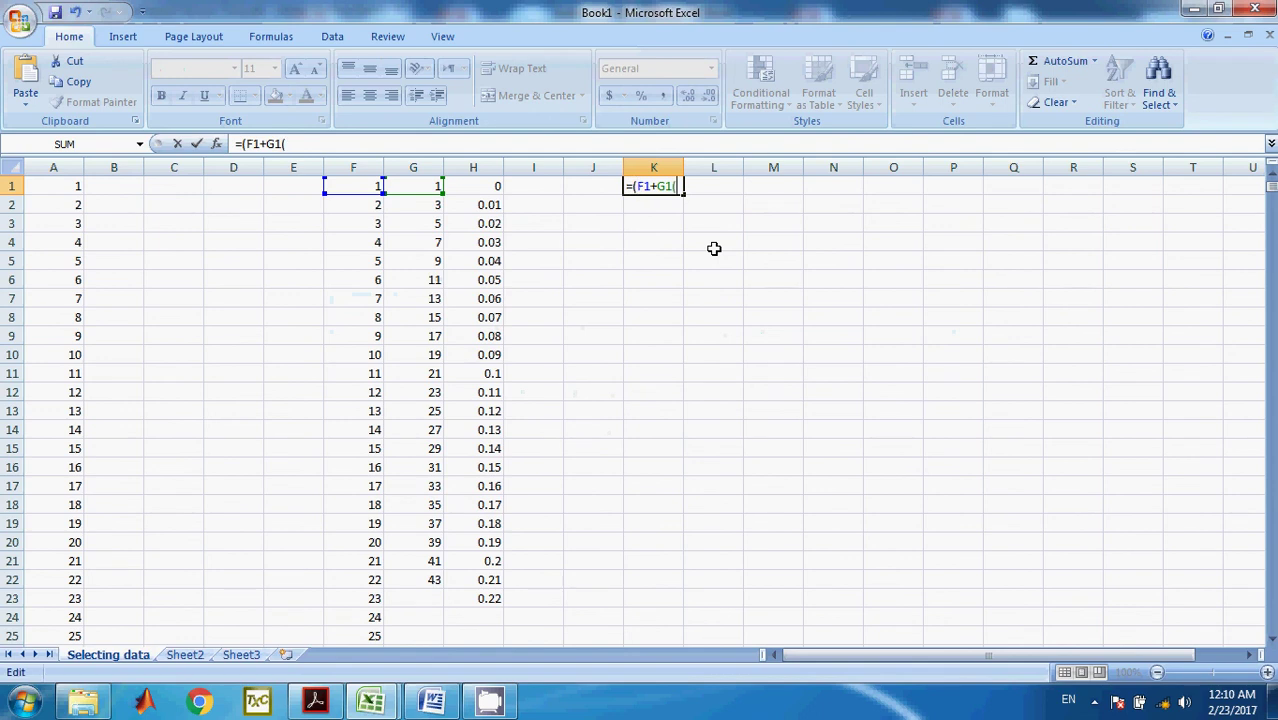
key("BackSpace")
type(")*")
left_click(478, 186)
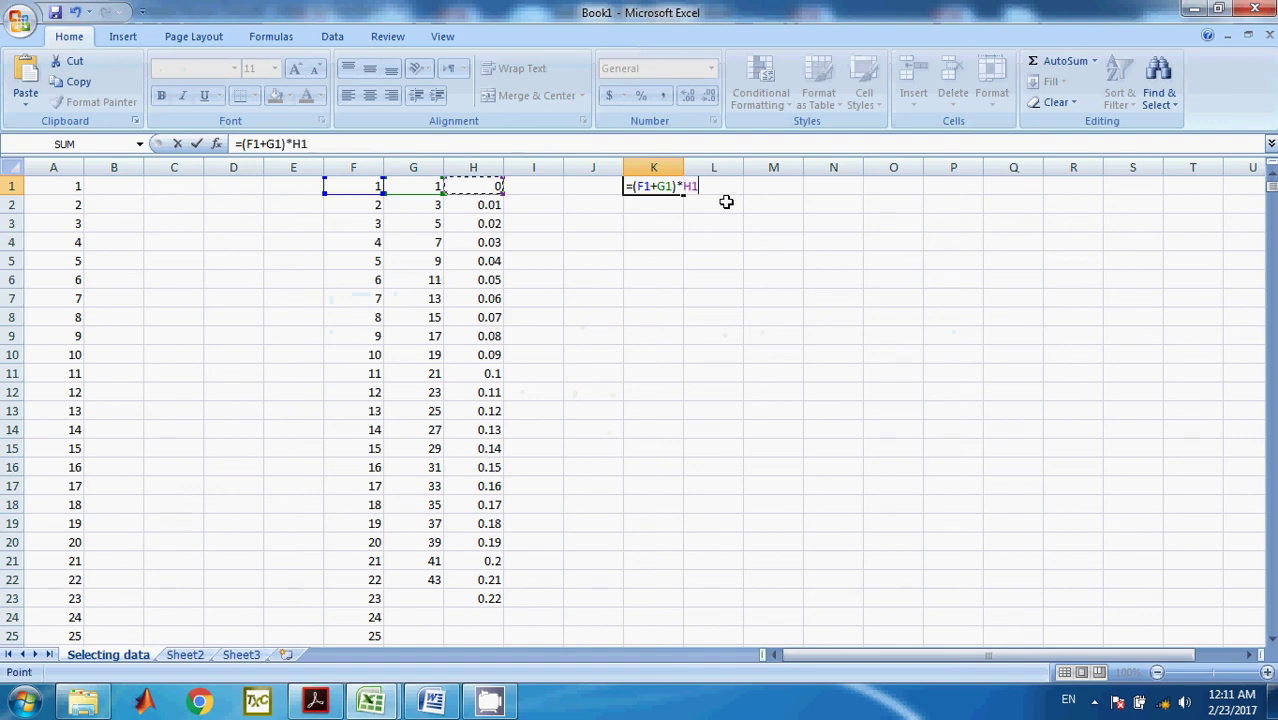
key("Return")
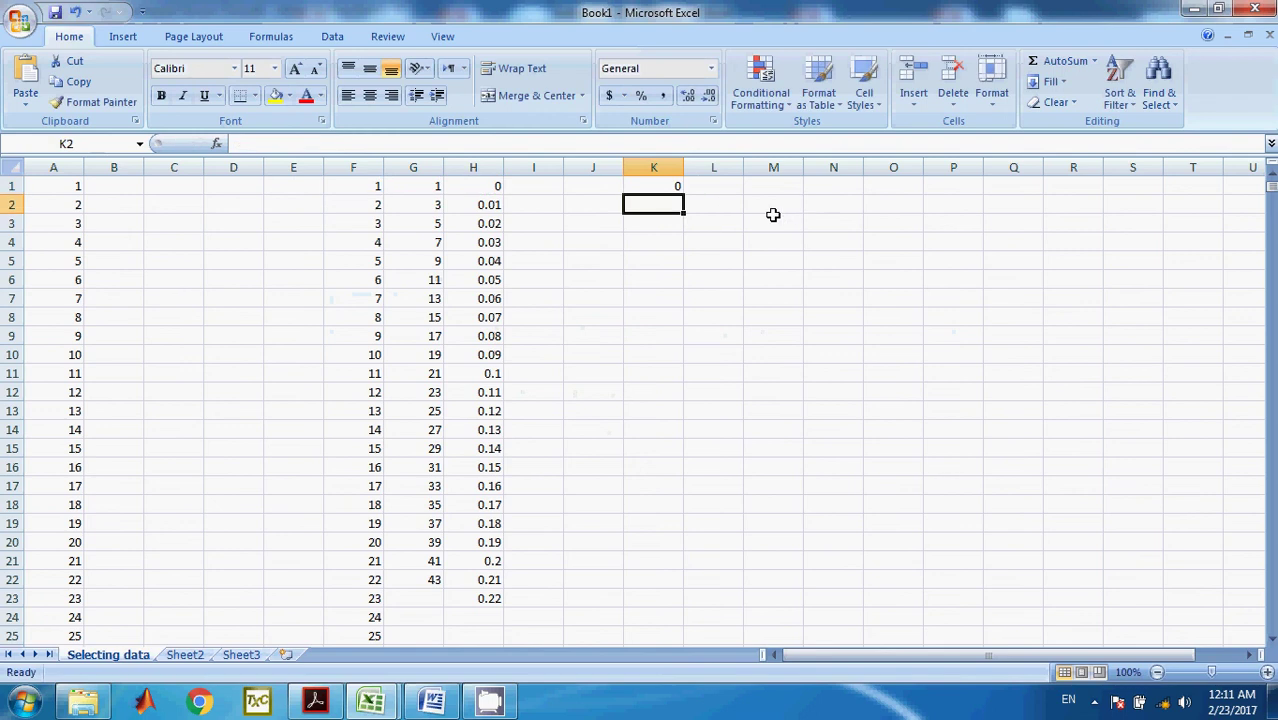
Step: AutoFill the K1 formula down to K22 and check the copied formula in K2
left_click(663, 187)
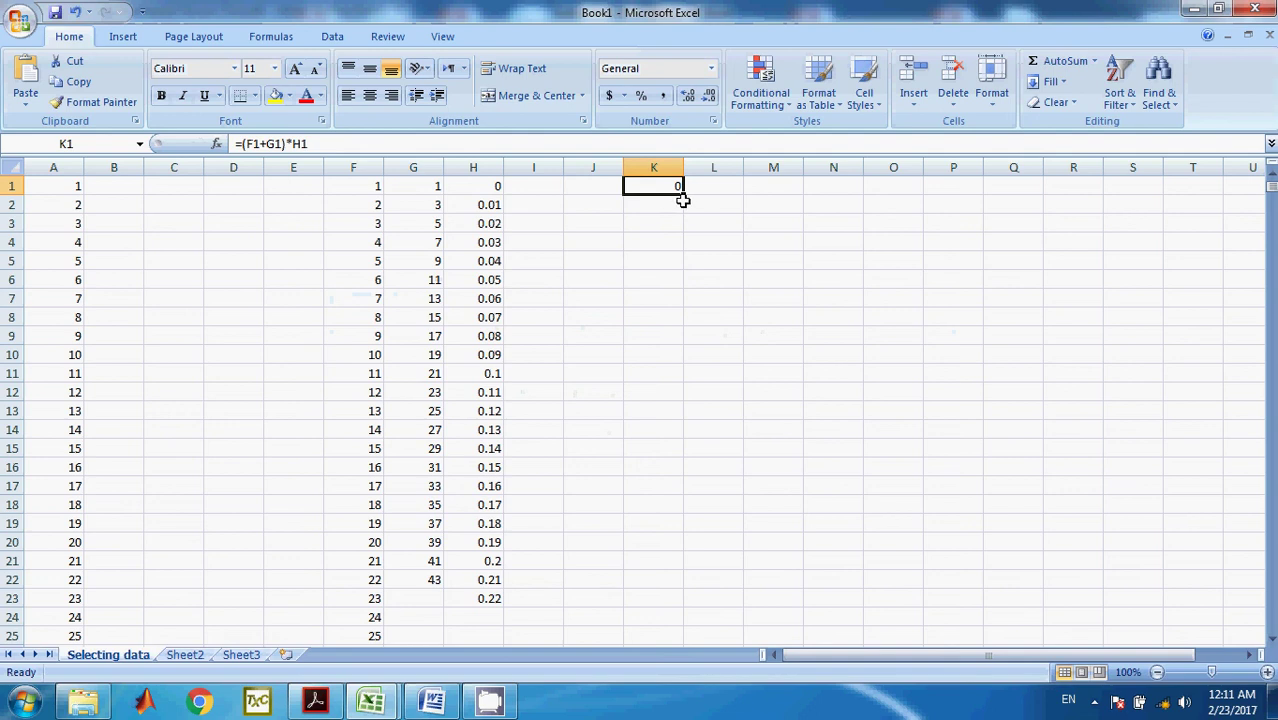
left_click_drag(685, 195, 680, 590)
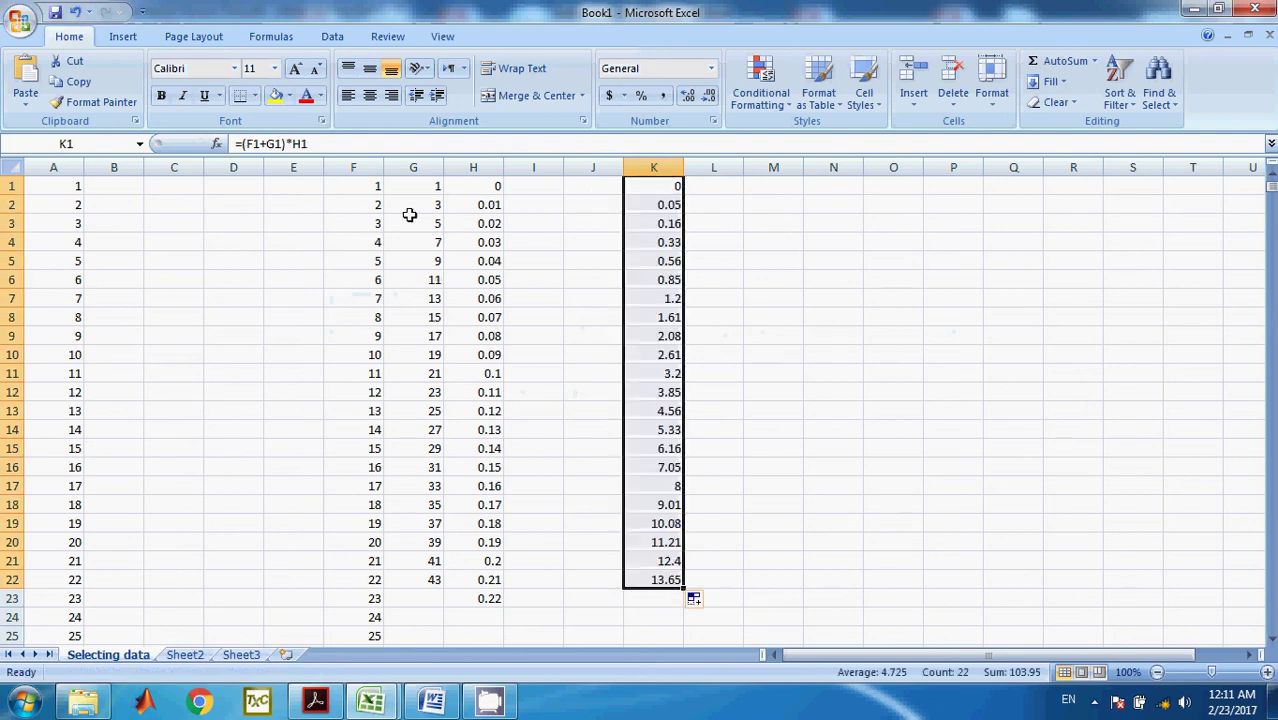
left_click(669, 204)
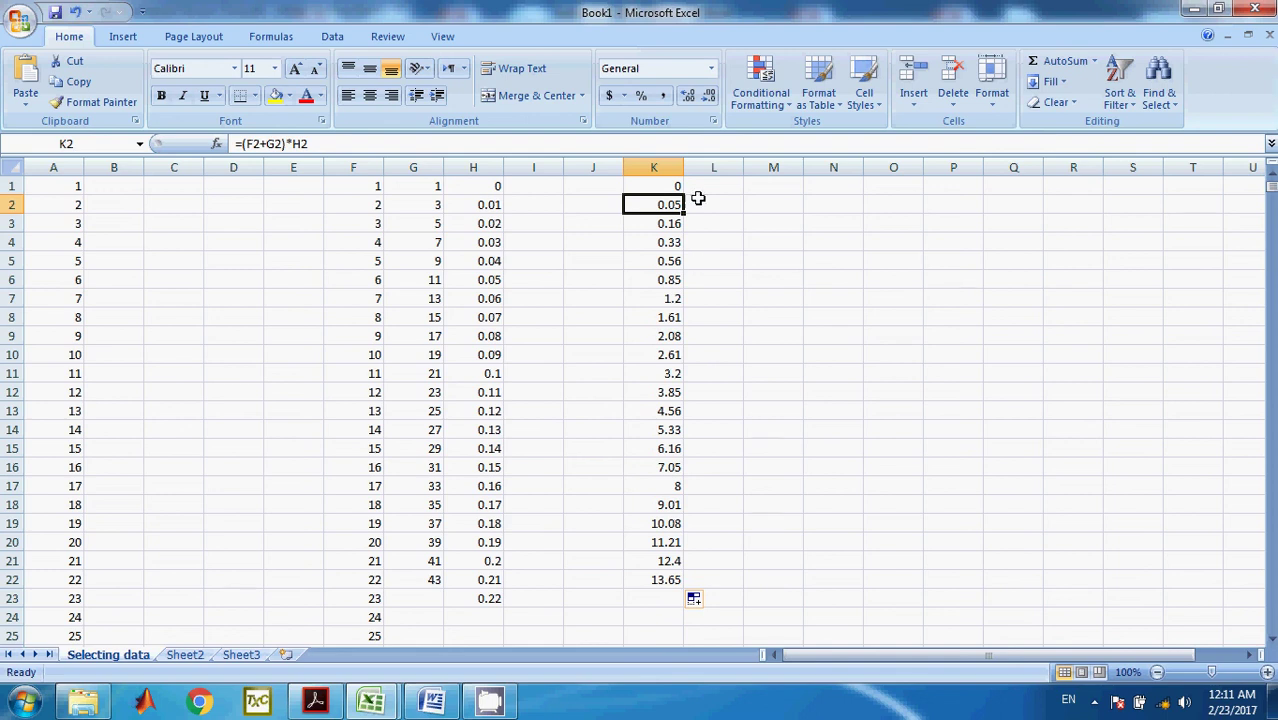
left_click(760, 187)
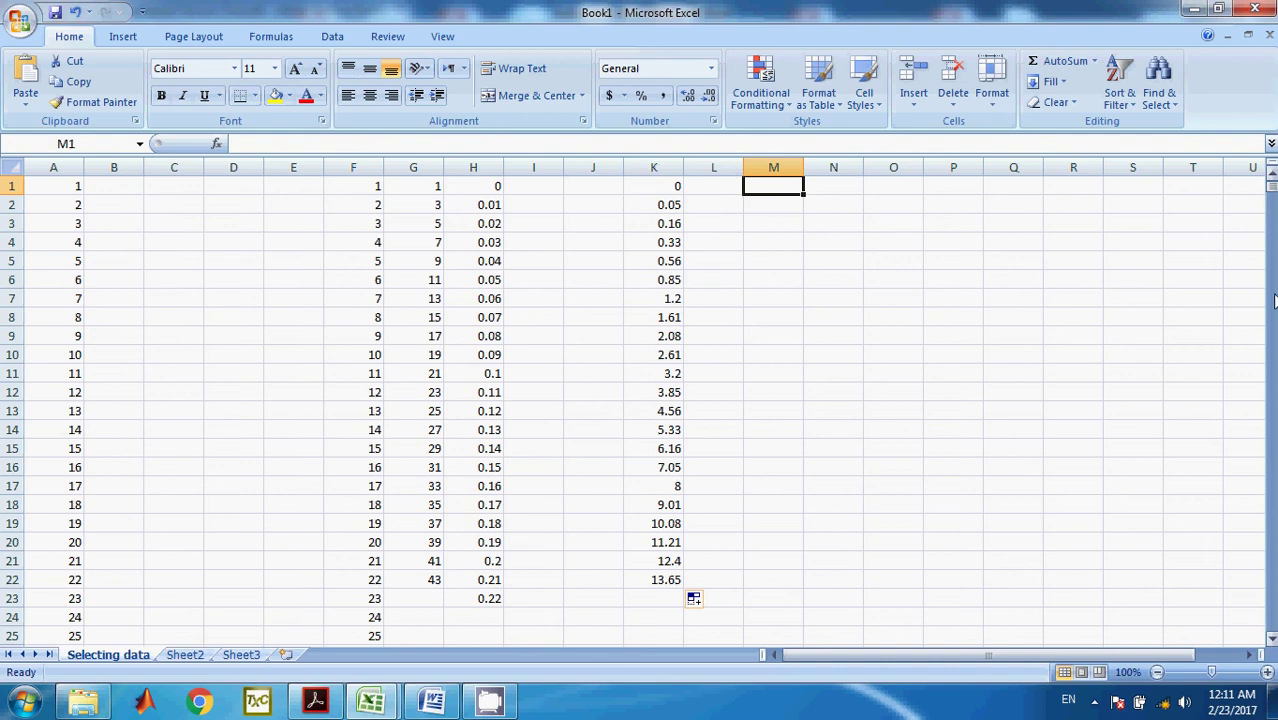
Step: Enter the formula =A1*100 in cell B1
mouse_move(1273, 190)
left_mouse_down()
mouse_move(1272, 300)
mouse_move(1272, 186)
left_mouse_up()
left_click(129, 190)
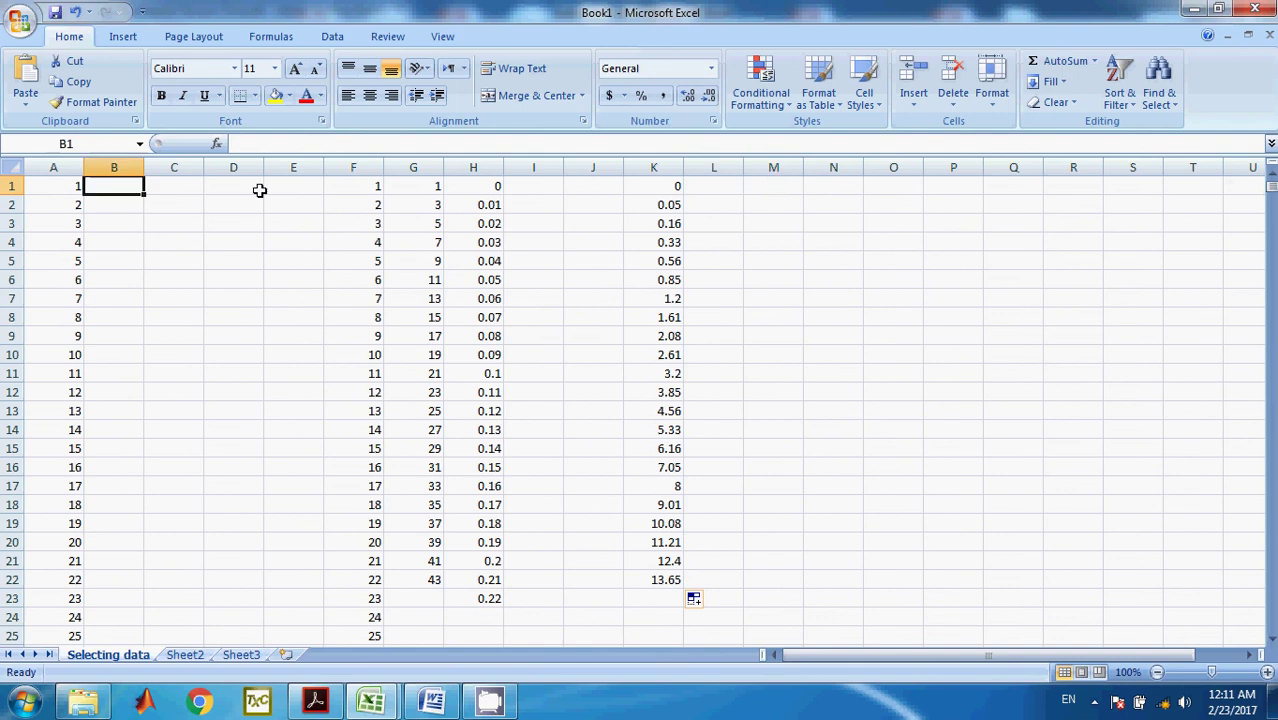
type("=")
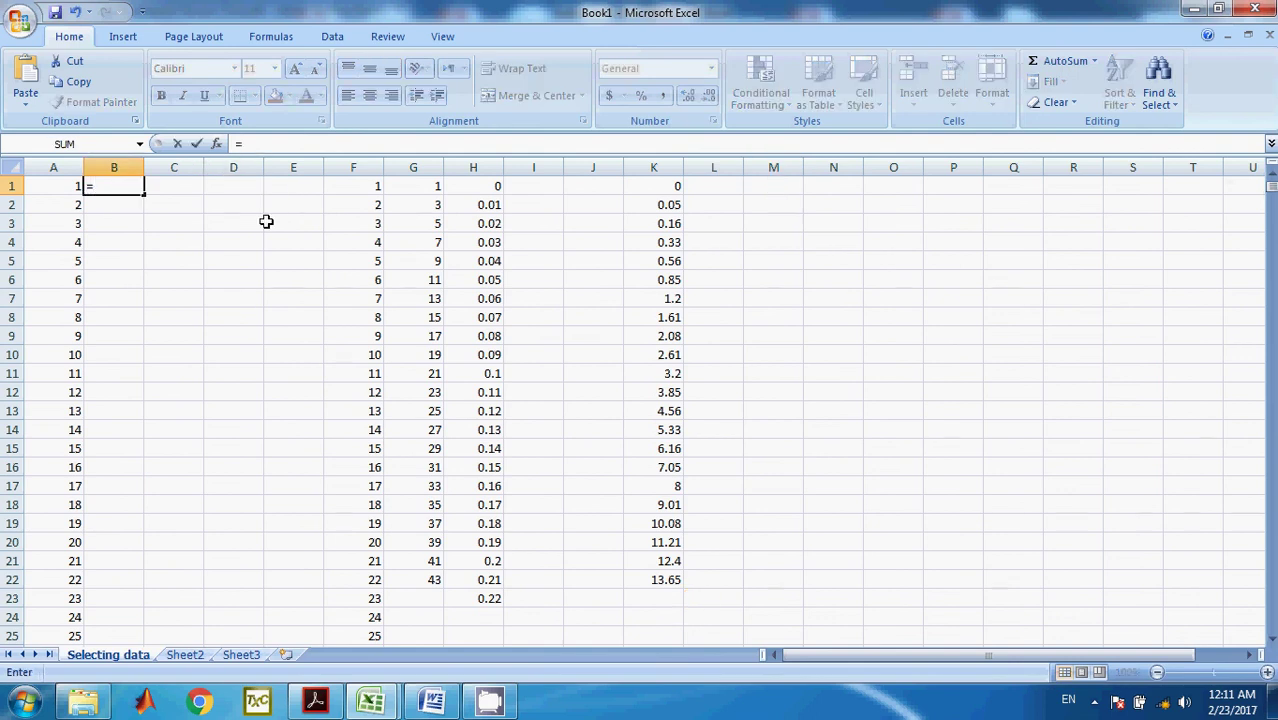
left_click(60, 186)
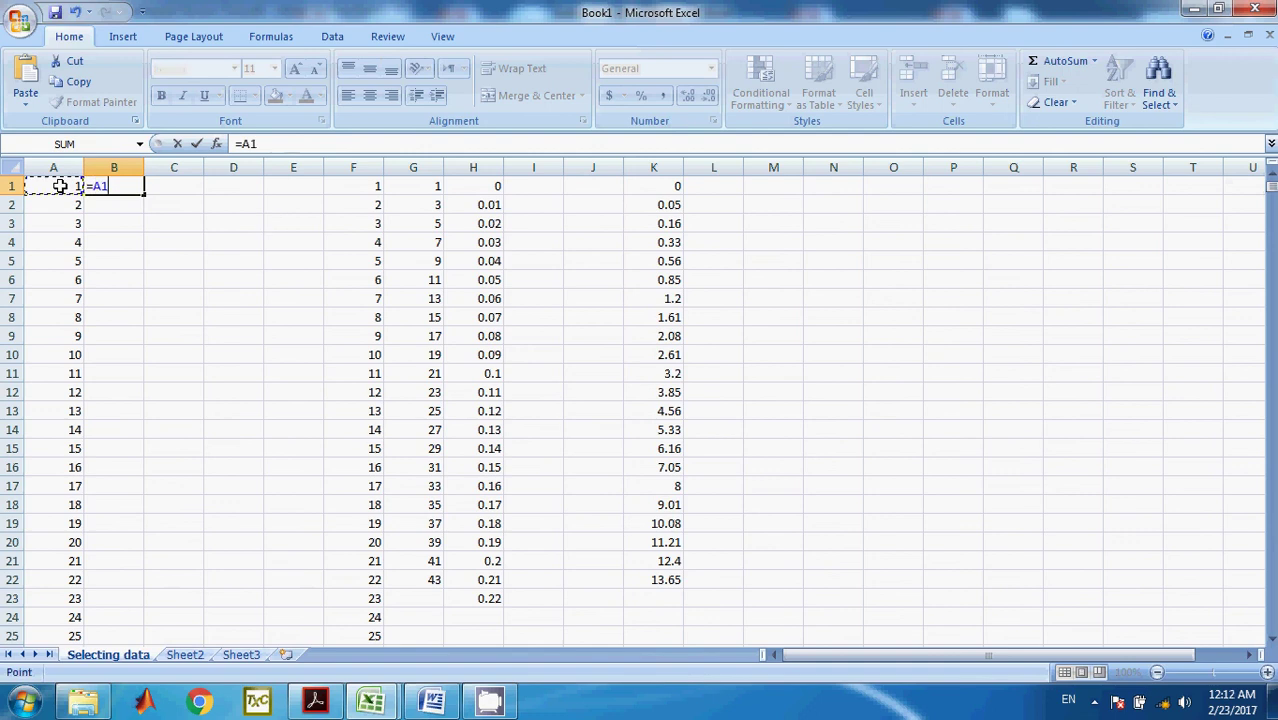
type("*100")
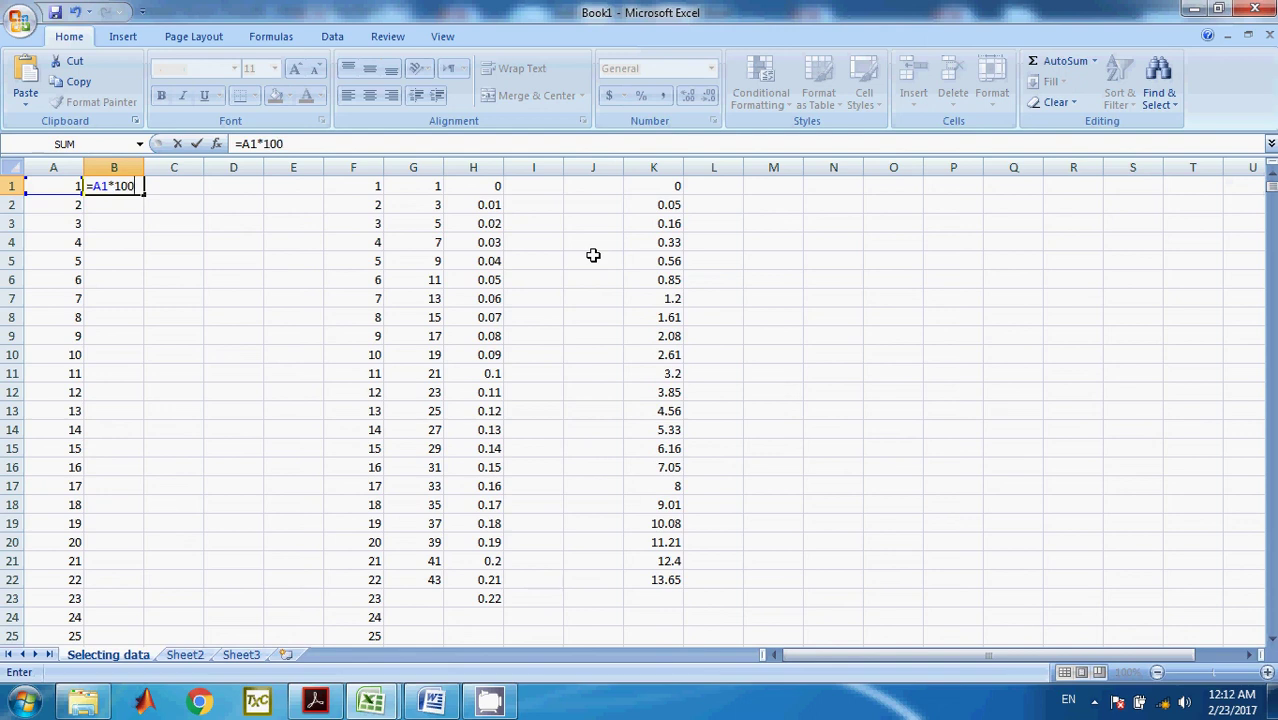
key("Return")
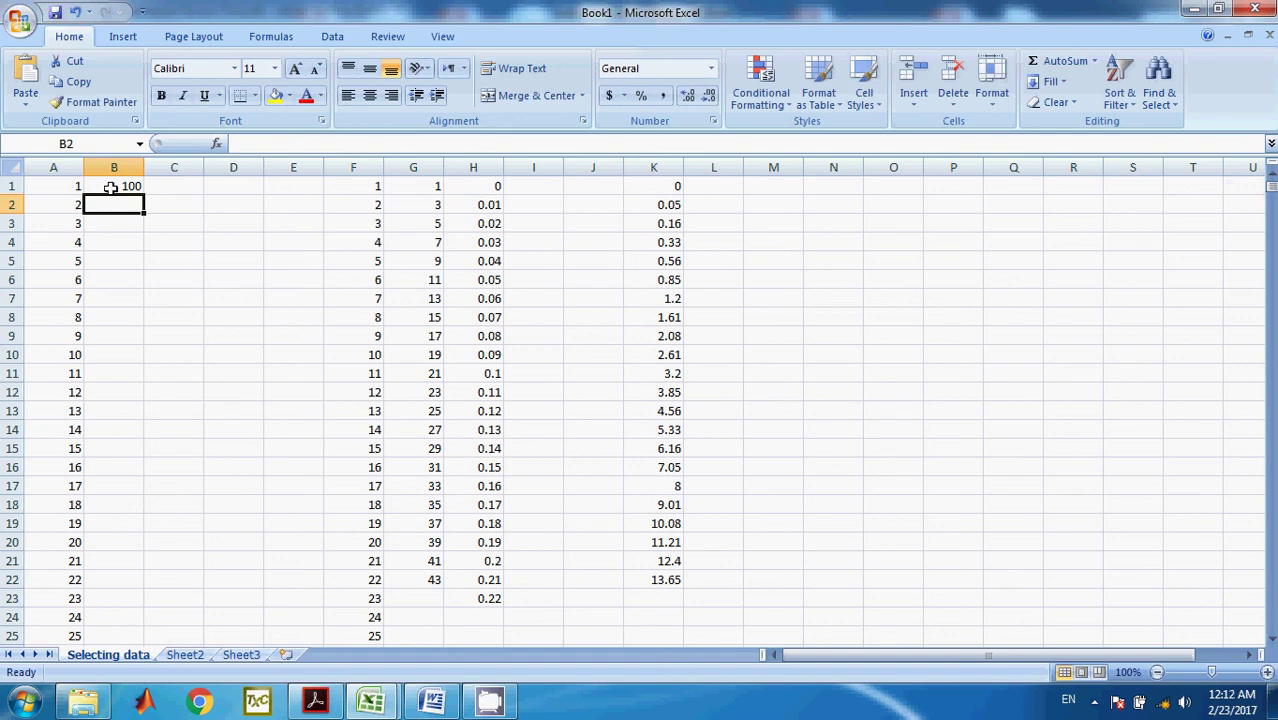
Step: Fill the formula from B1 down the whole of column B with a column series of type AutoFill
left_click(111, 187)
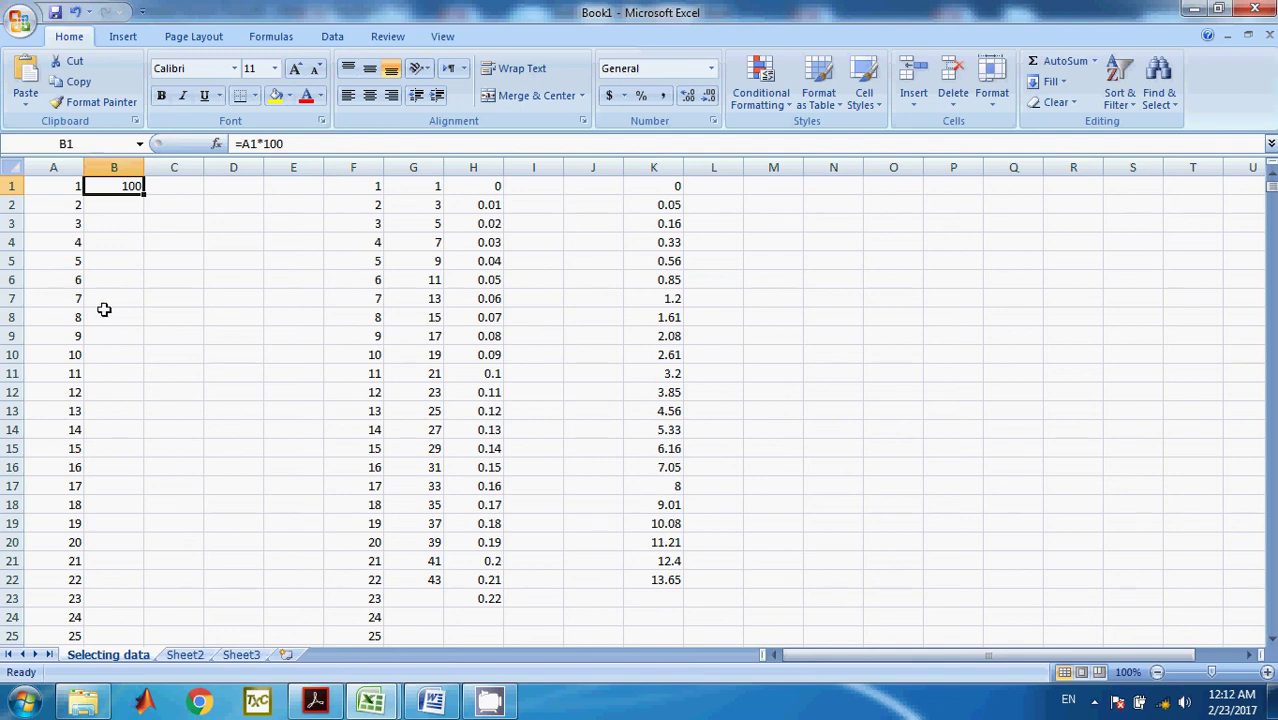
double_click(148, 196)
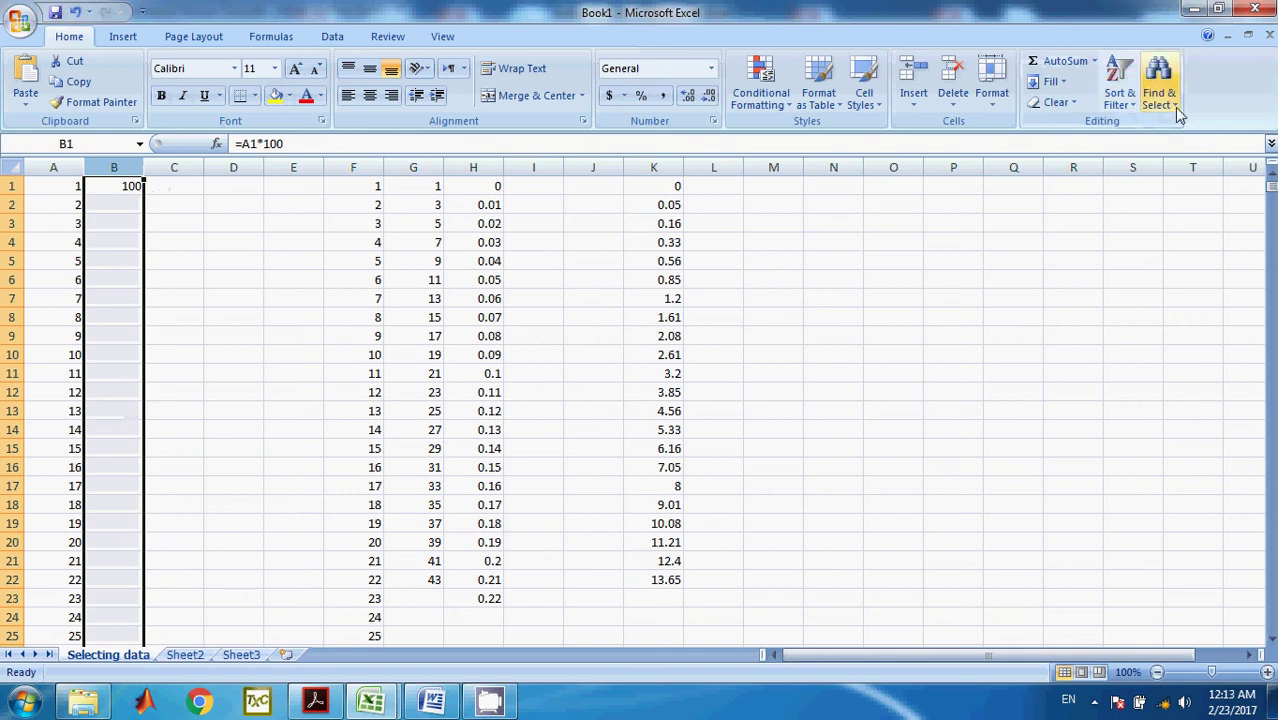
left_click(1050, 81)
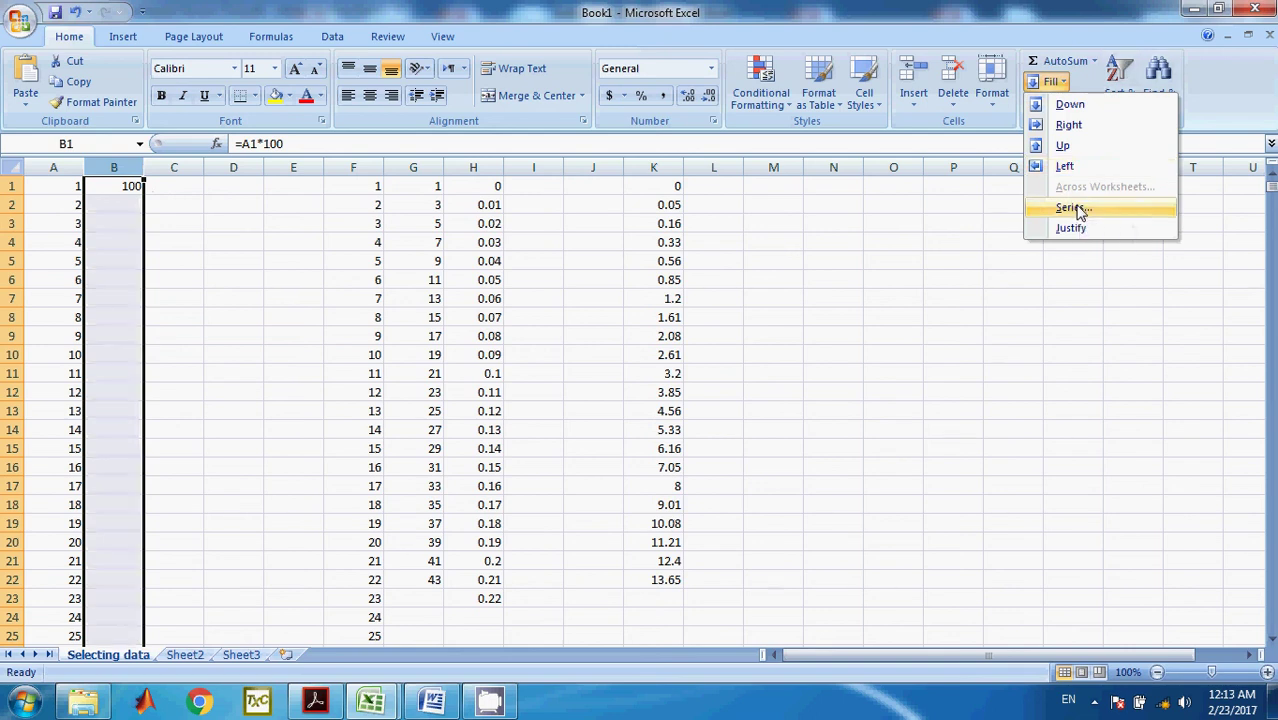
left_click(1075, 208)
left_click(556, 400)
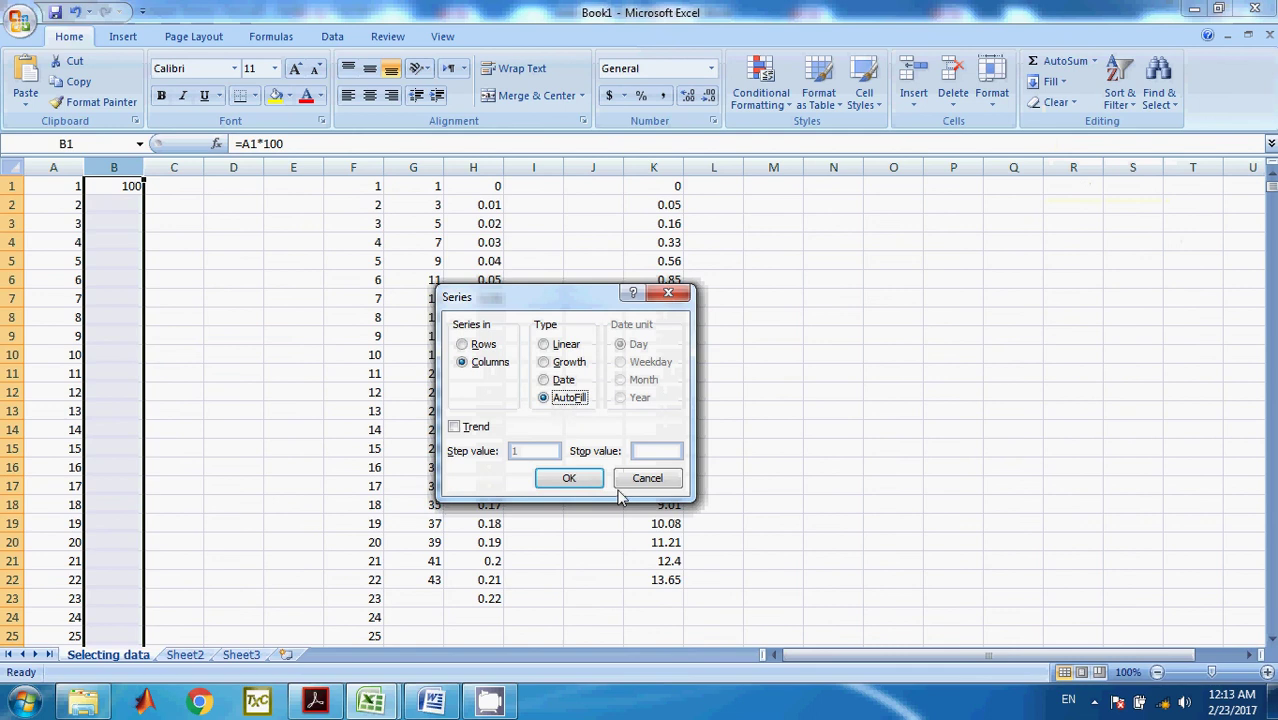
left_click(569, 479)
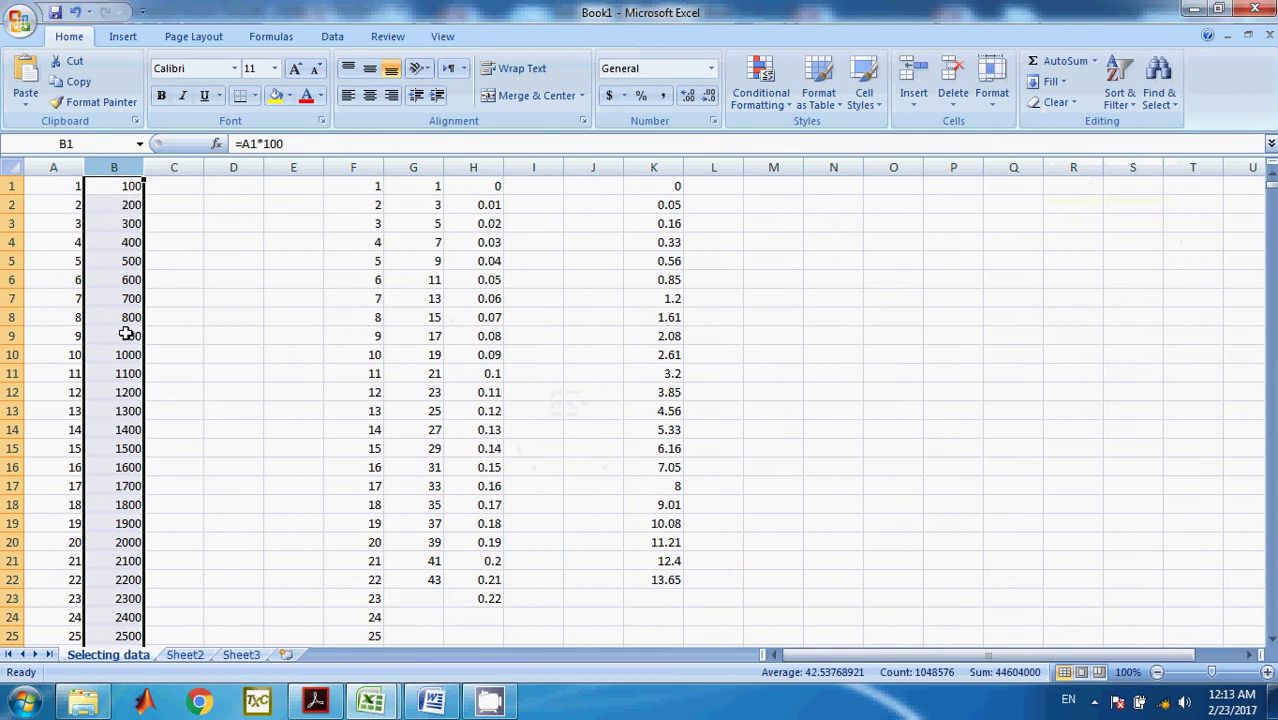
Step: Check the copied formula in B2, go to cell B1000, and look back up to where column A's data ends
left_click(127, 206)
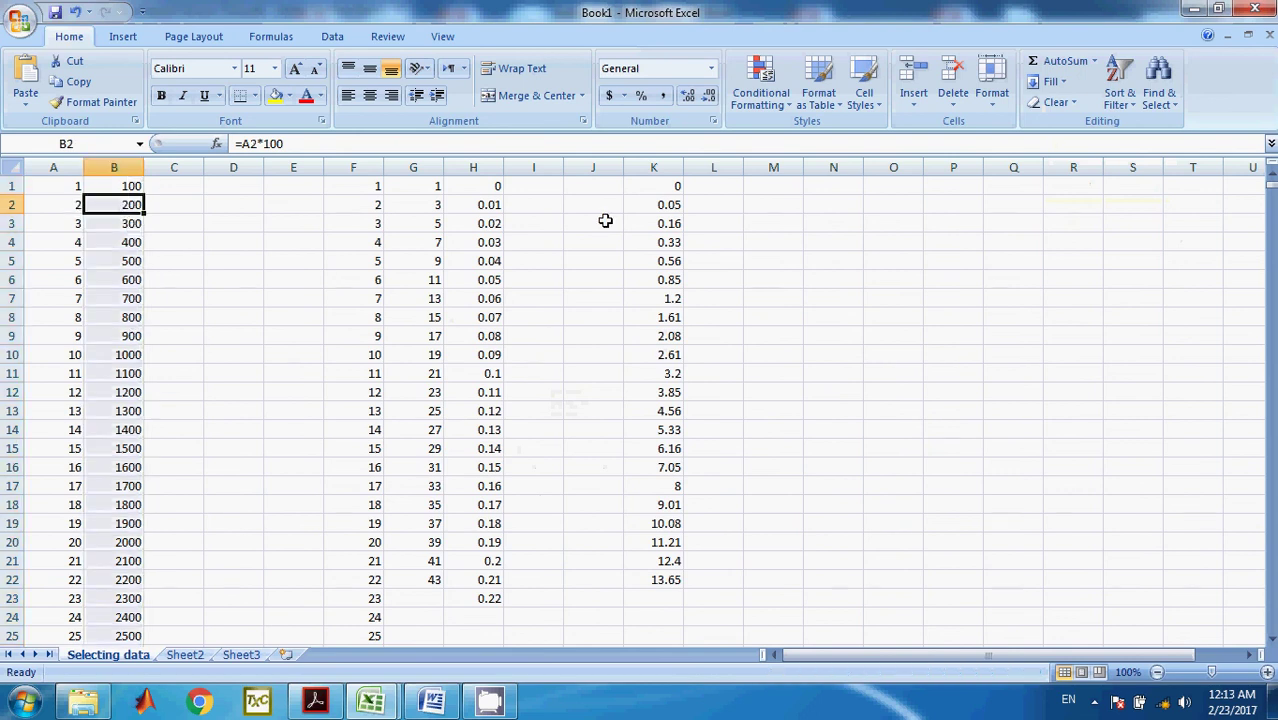
left_click_drag(1270, 184, 1266, 152)
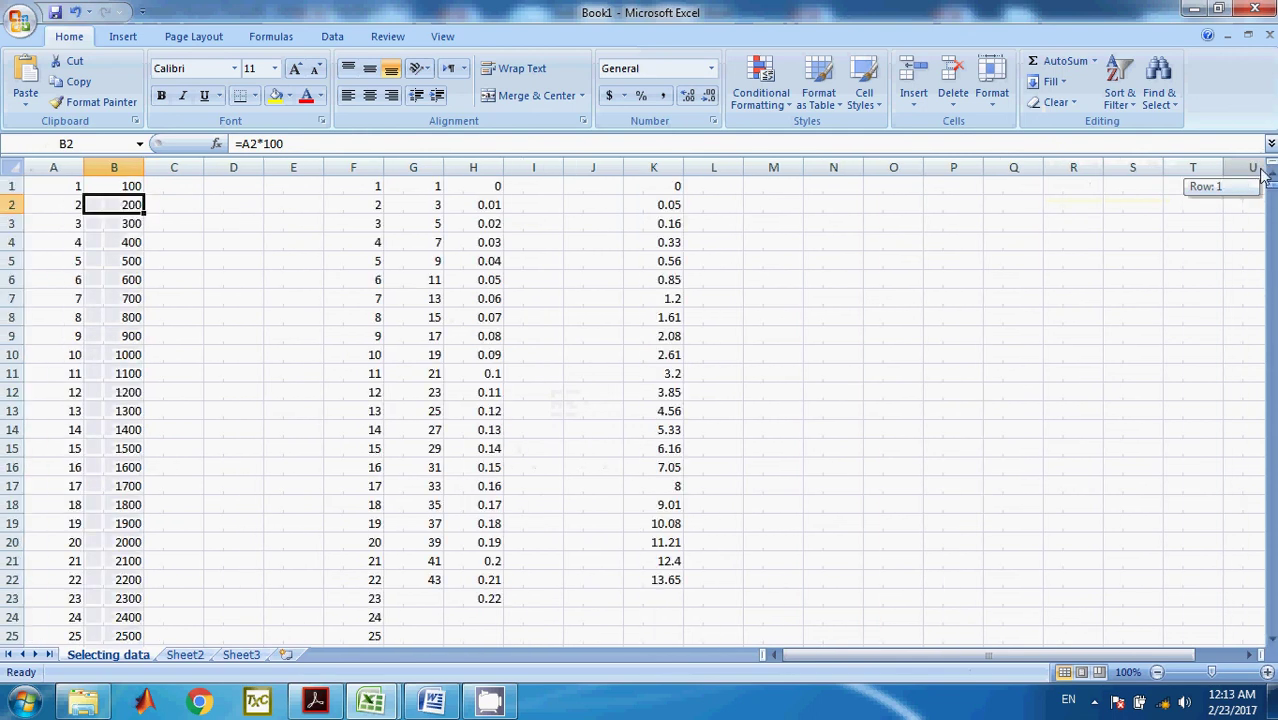
scroll(240, 437, "down", 20)
scroll(158, 479, "down", 19)
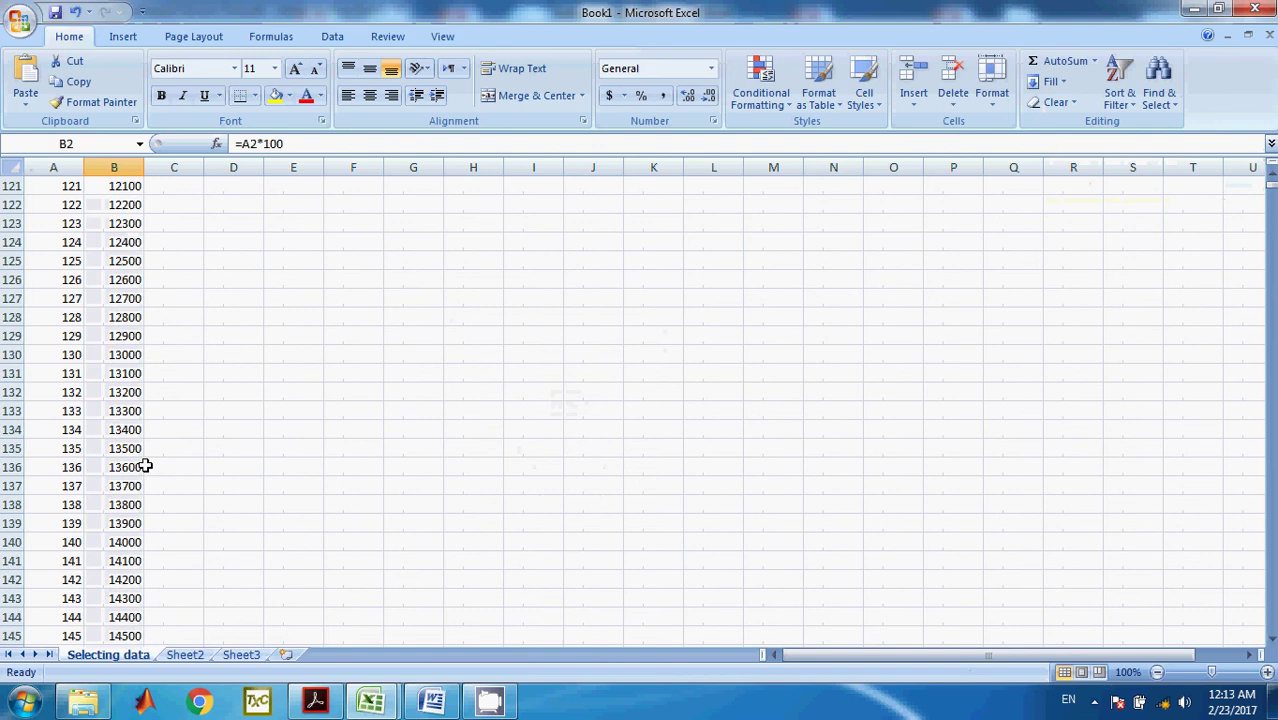
left_click(88, 143)
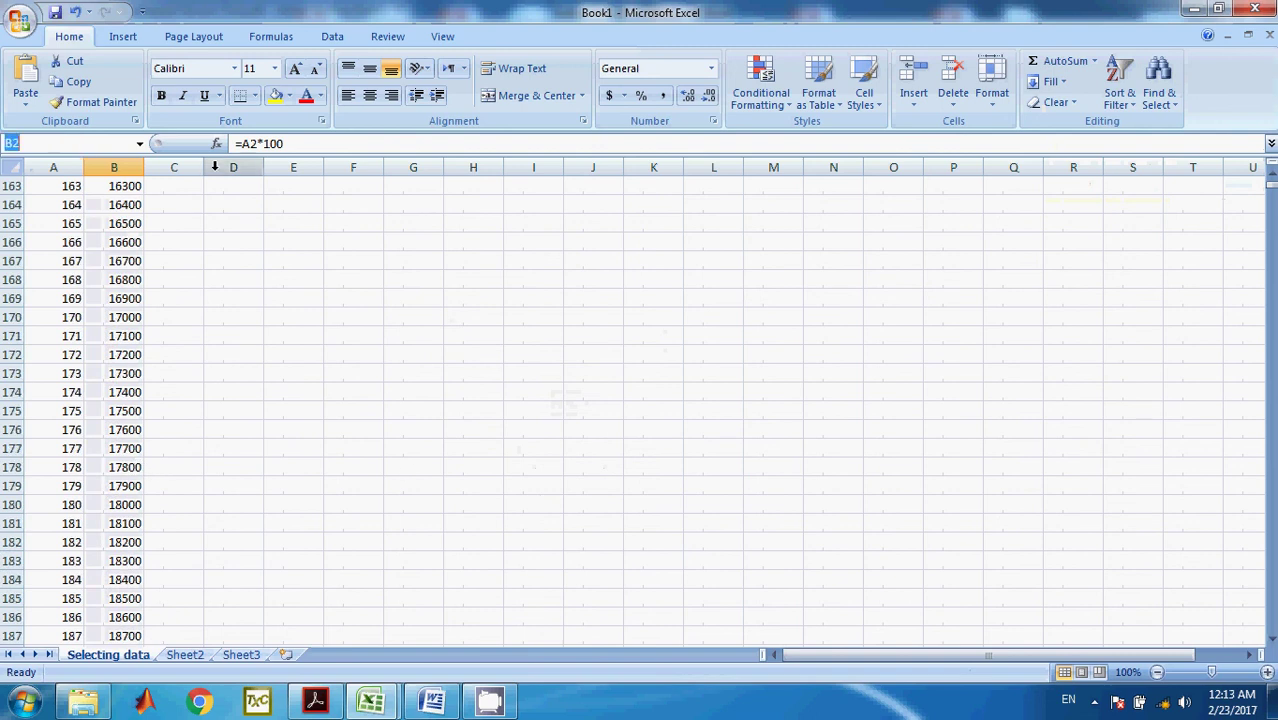
type("B1000")
key("Return")
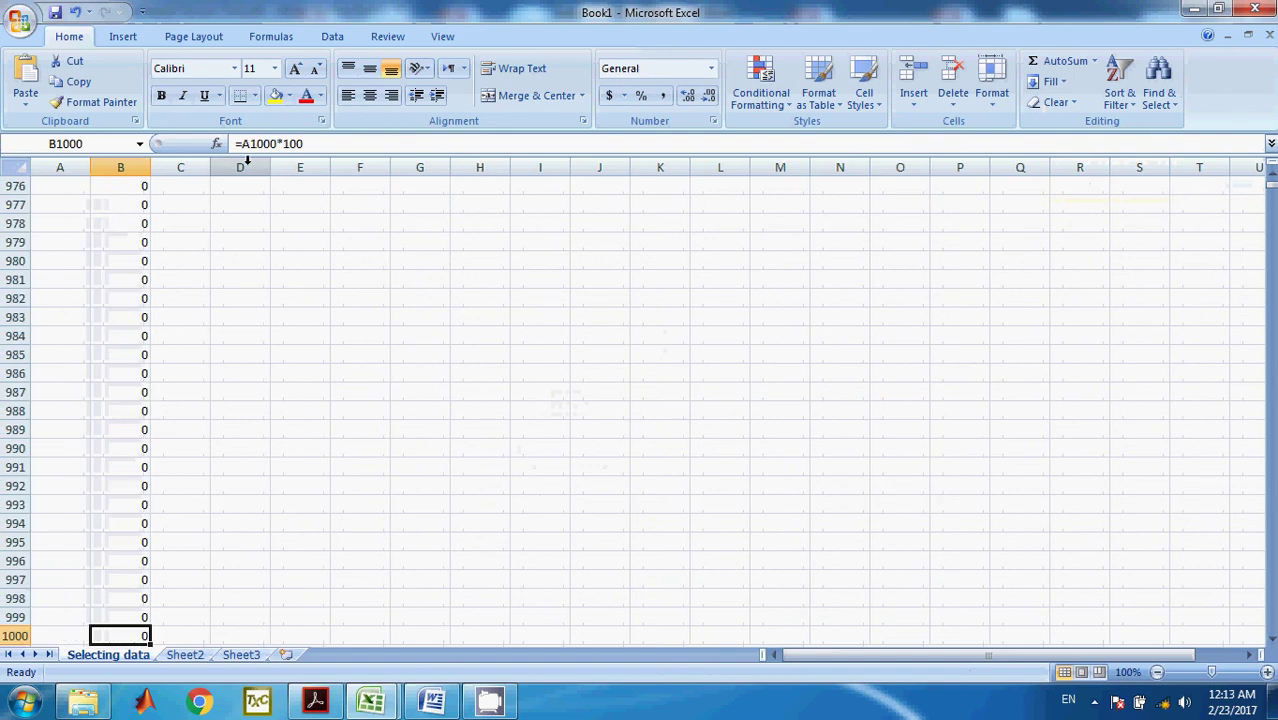
scroll(125, 405, "up", 14)
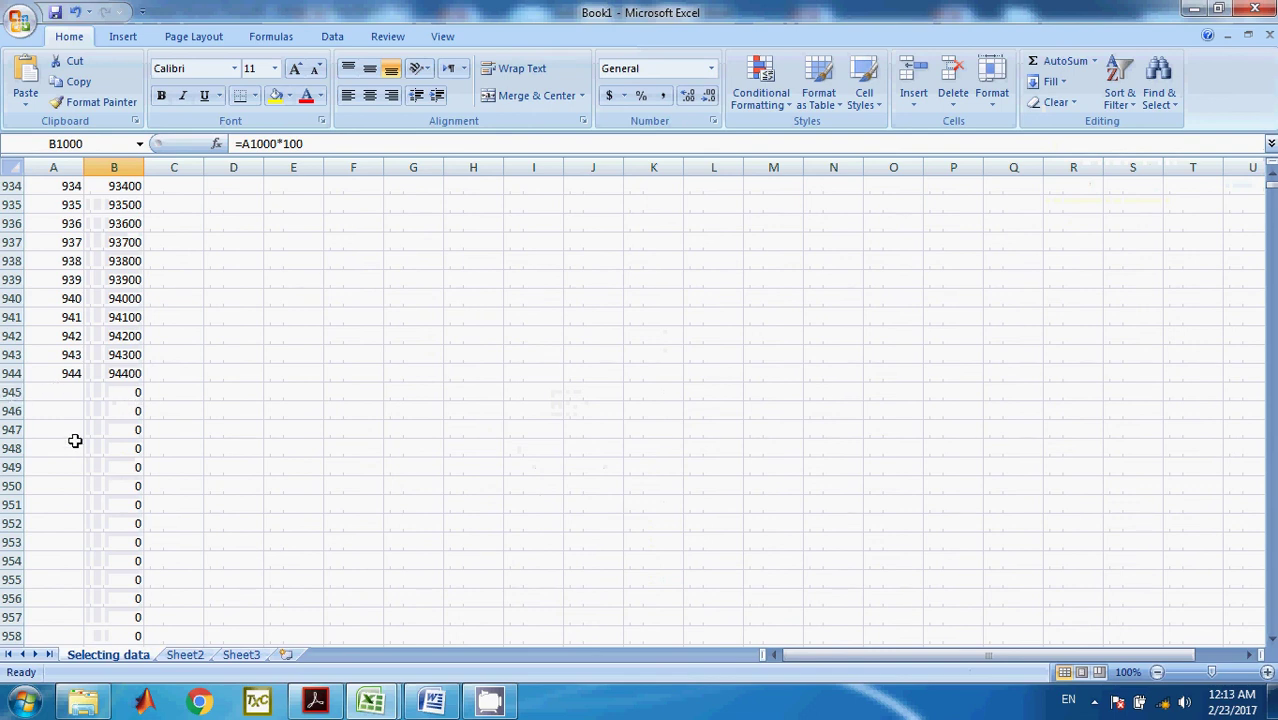
Step: Clear the surplus formulas in column B from B945 down to the last row of the sheet
left_click(121, 391)
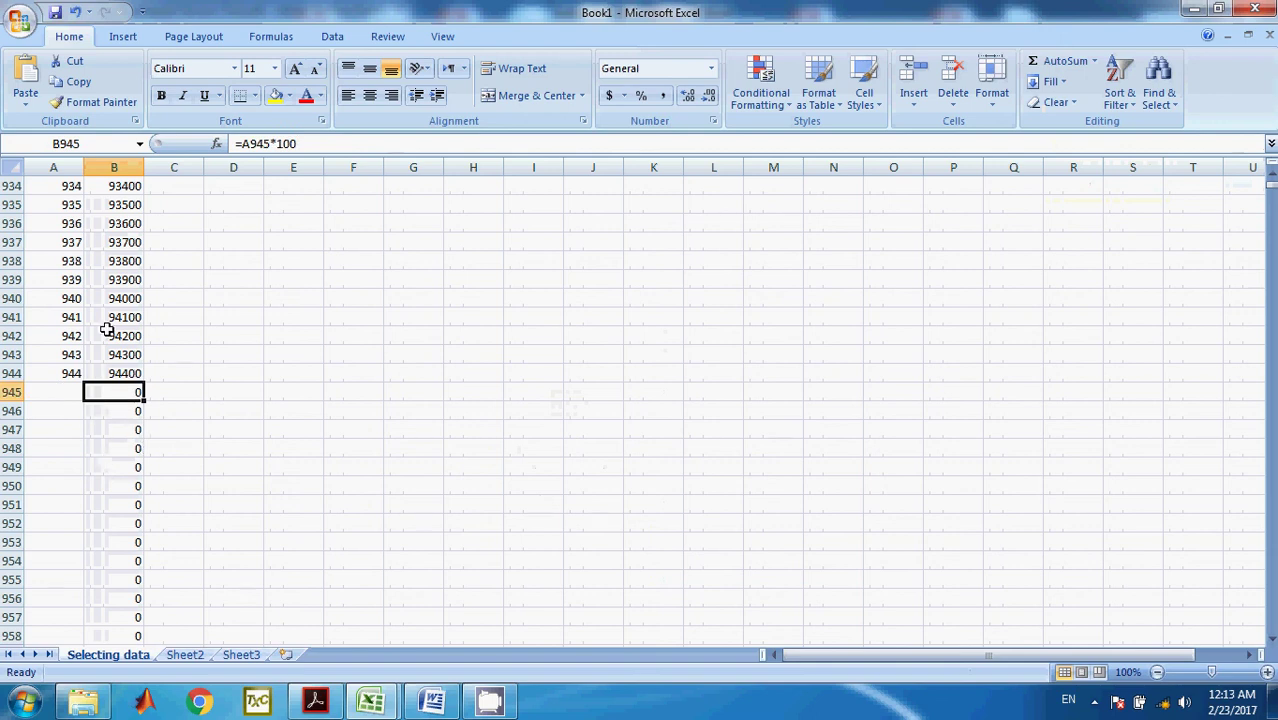
key("ctrl+shift+Down")
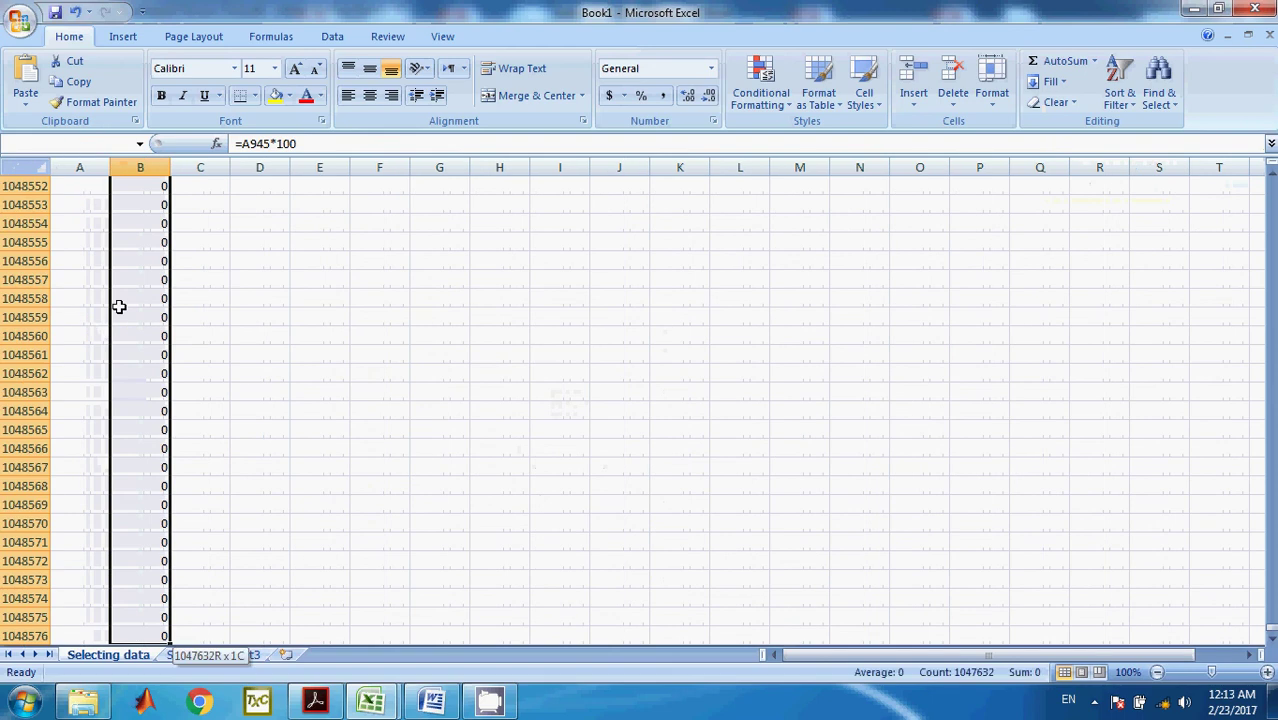
key("ctrl+BackSpace")
key("ctrl+c")
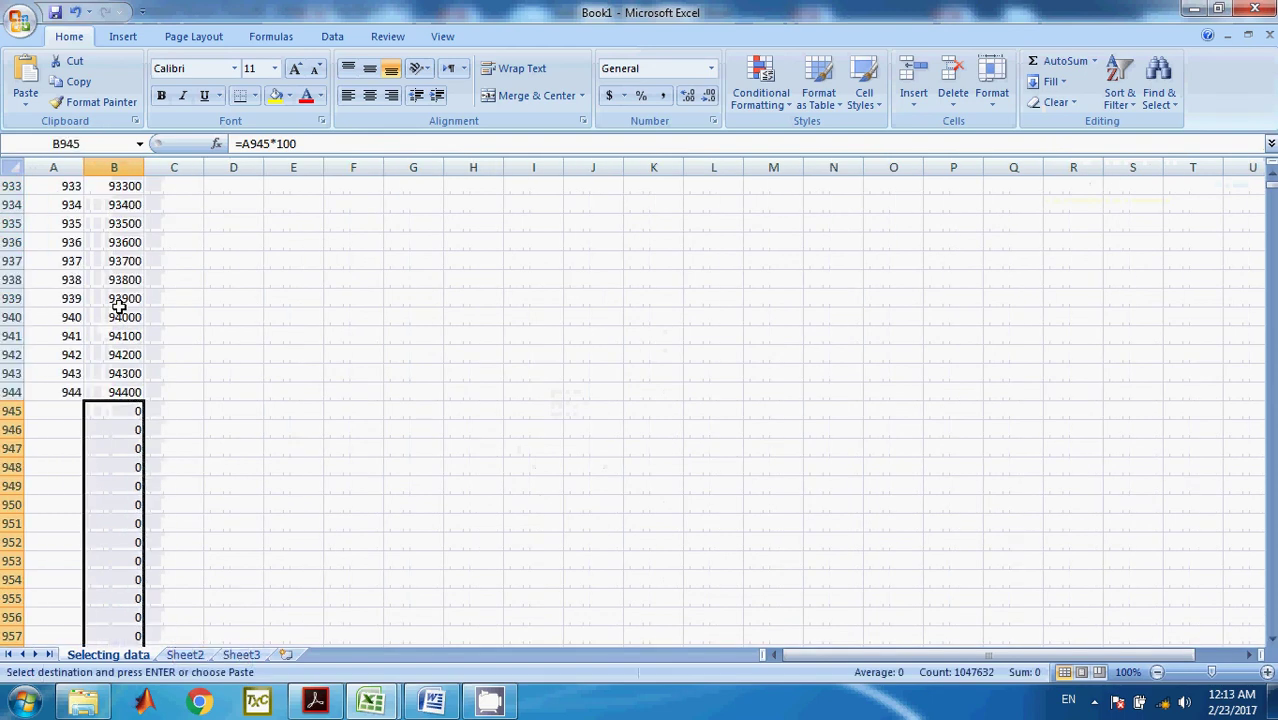
key("Delete")
scroll(153, 300, "up", 2)
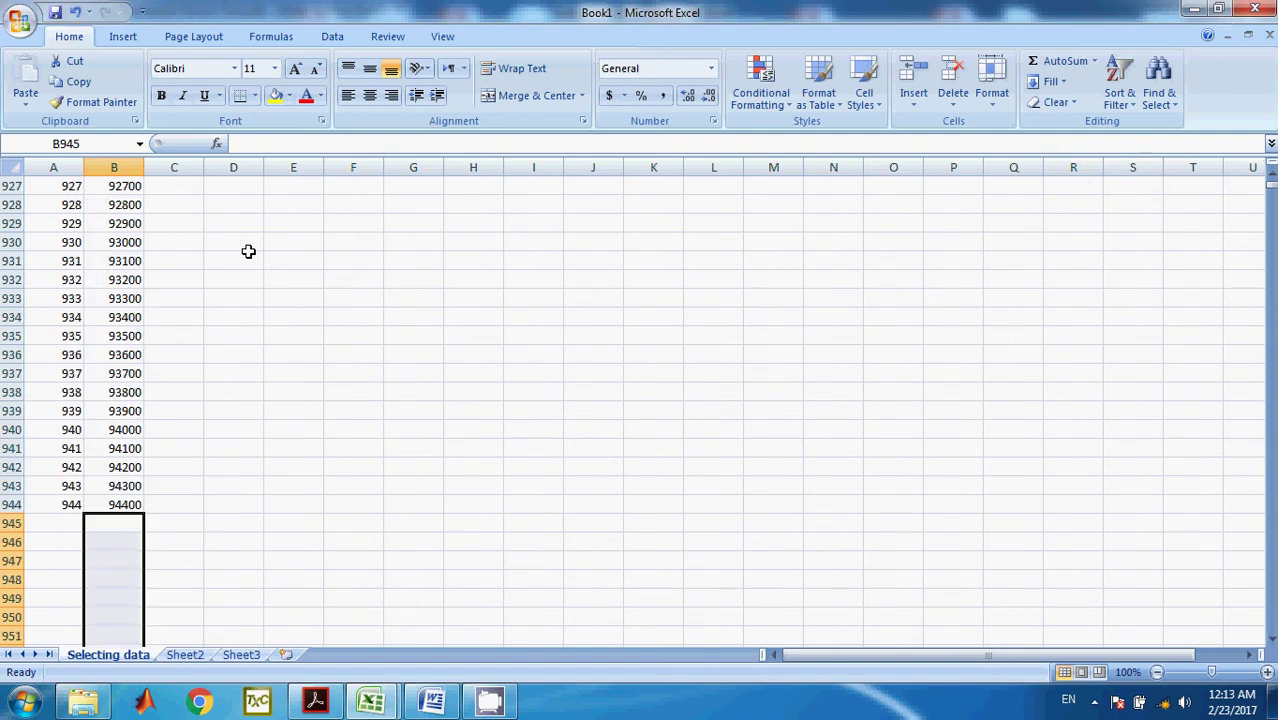
Step: Enter the formula =A1*10 in cell C1
key("ctrl+Home")
left_click(180, 184)
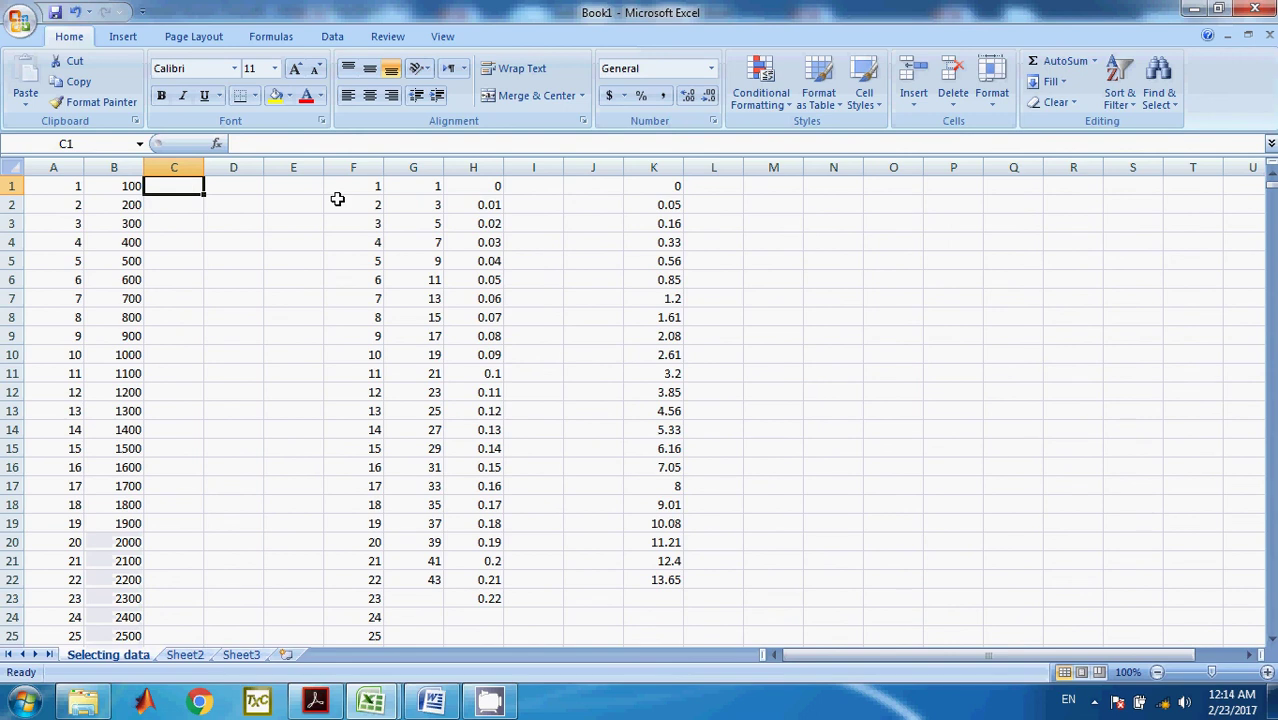
type("=")
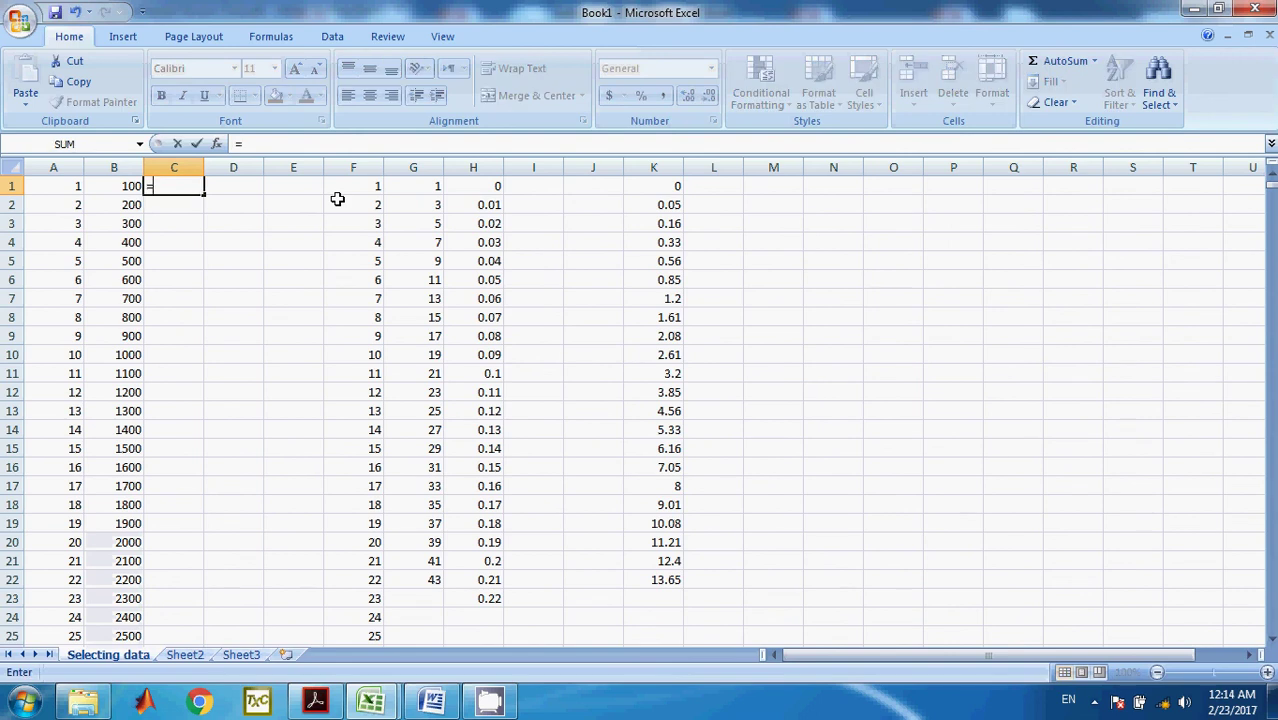
left_click(78, 187)
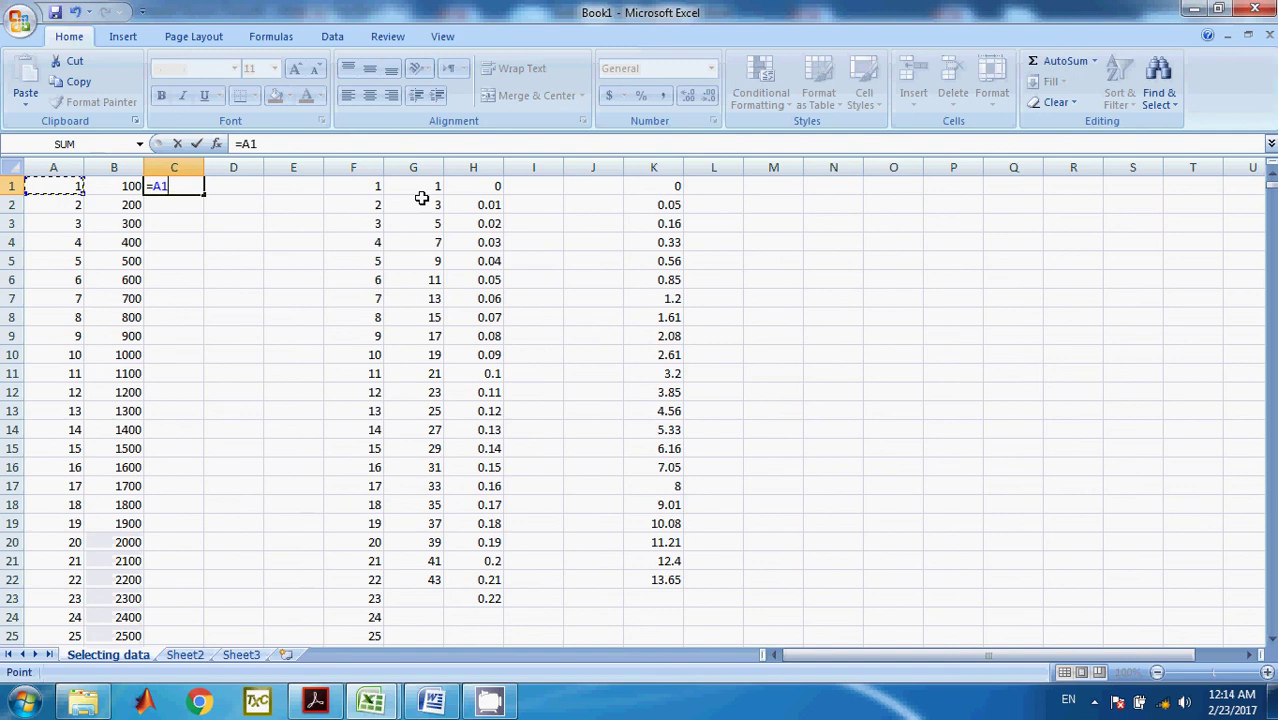
type("*10")
key("Return")
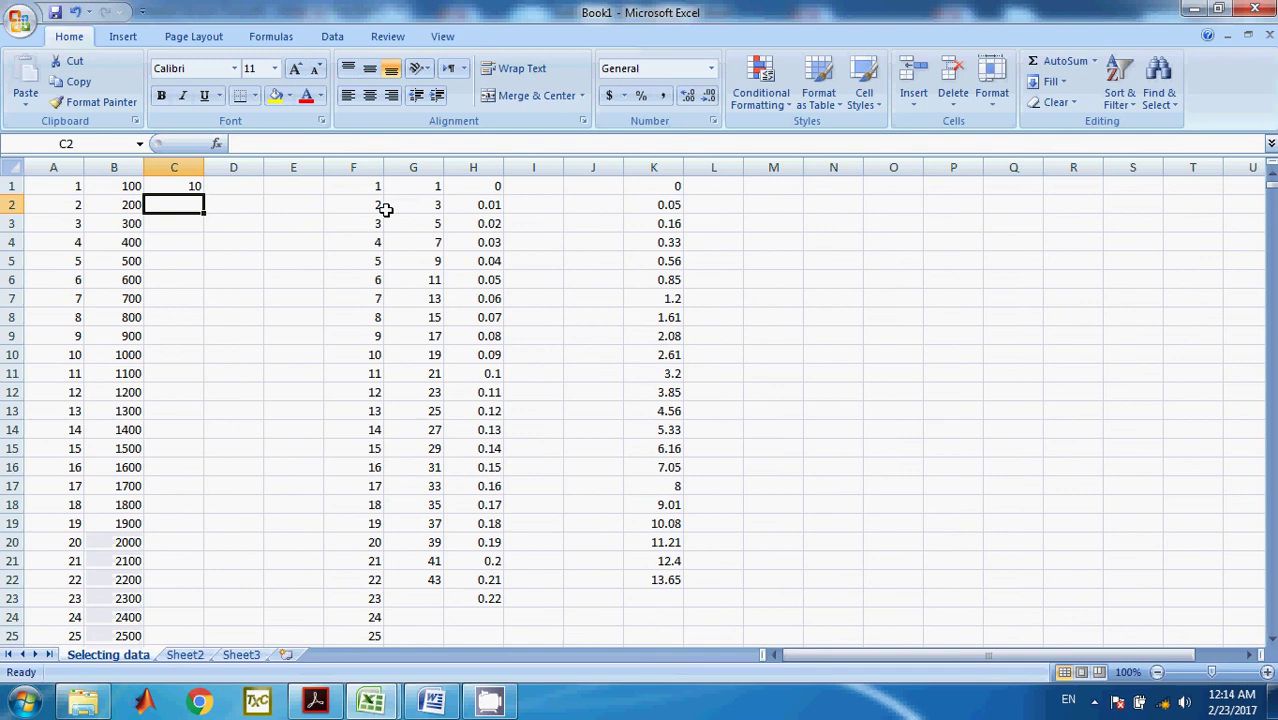
Step: Select C1 through C900 by cell reference and fill the C1 formula down it with an AutoFill column series
left_click(184, 186)
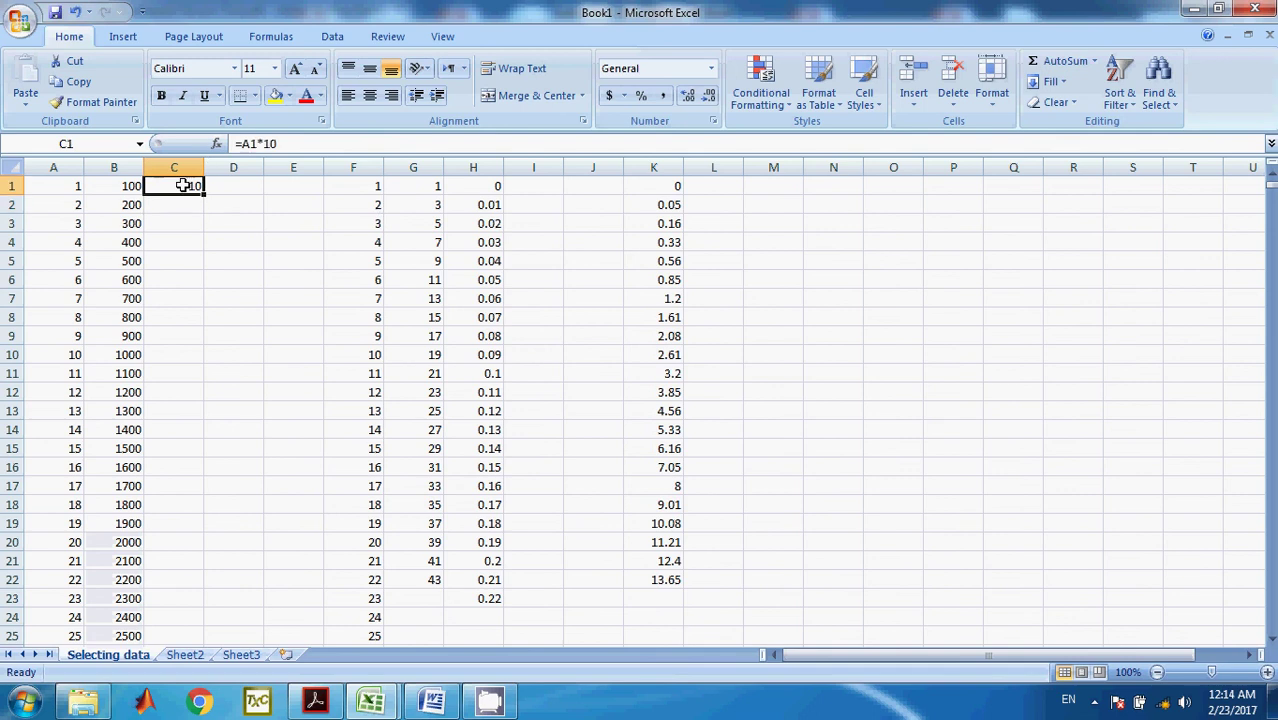
left_click(103, 141)
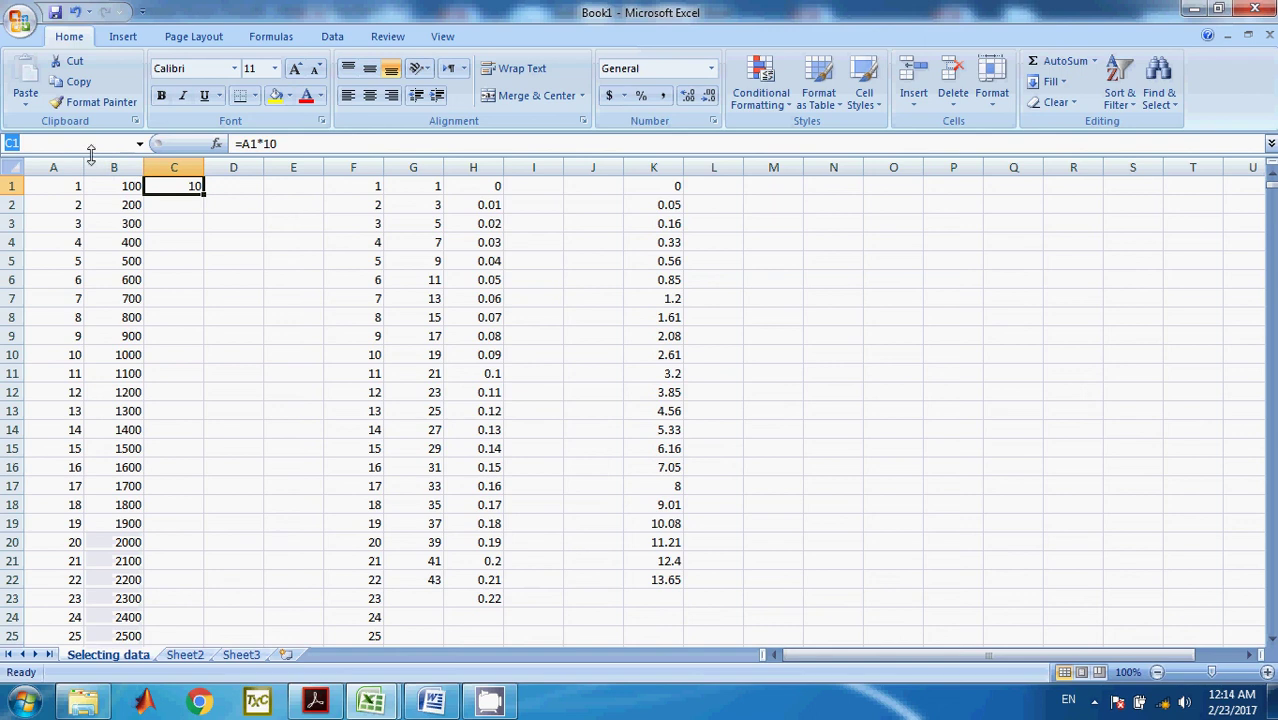
type("C900")
key("shift+Return")
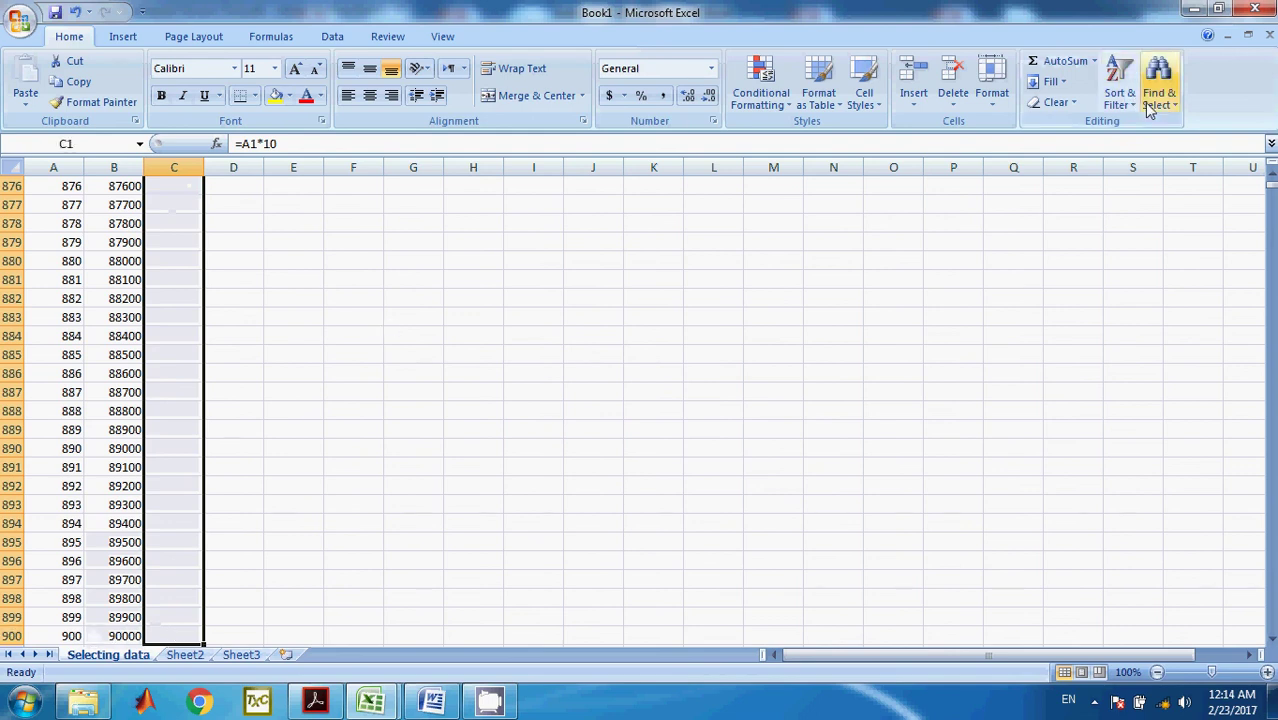
left_click(1050, 81)
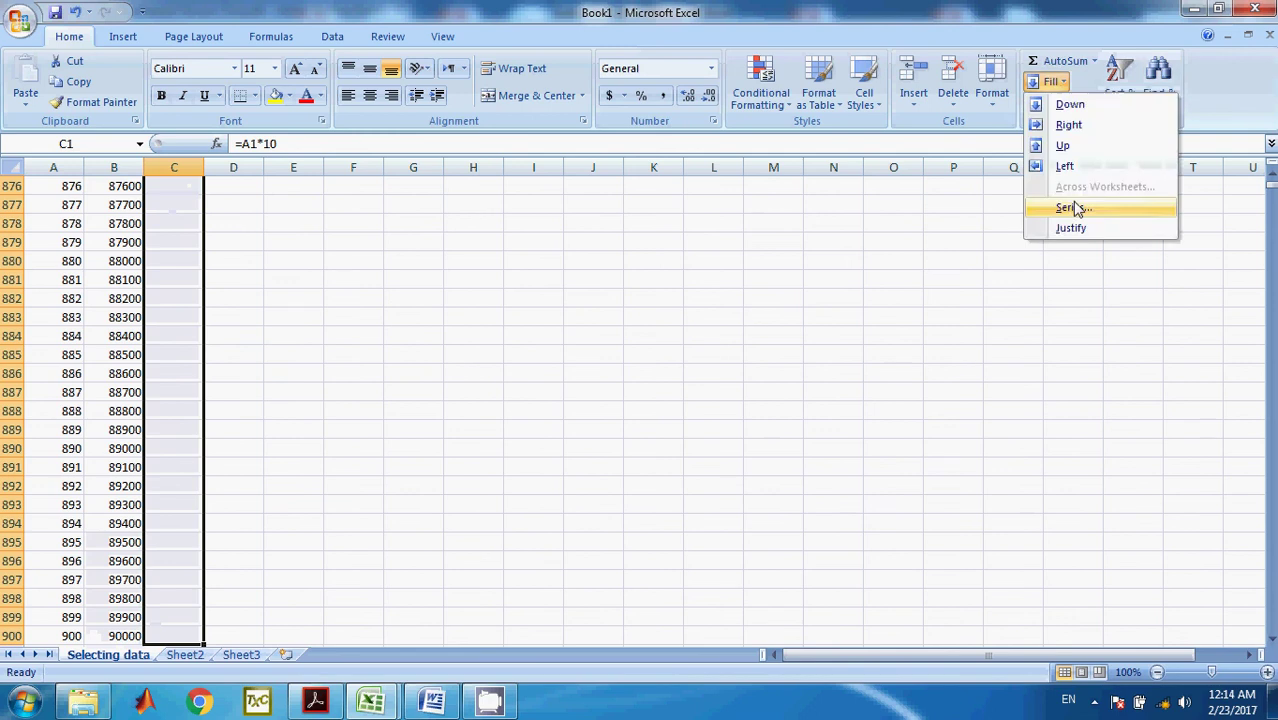
left_click(1072, 206)
left_click(567, 397)
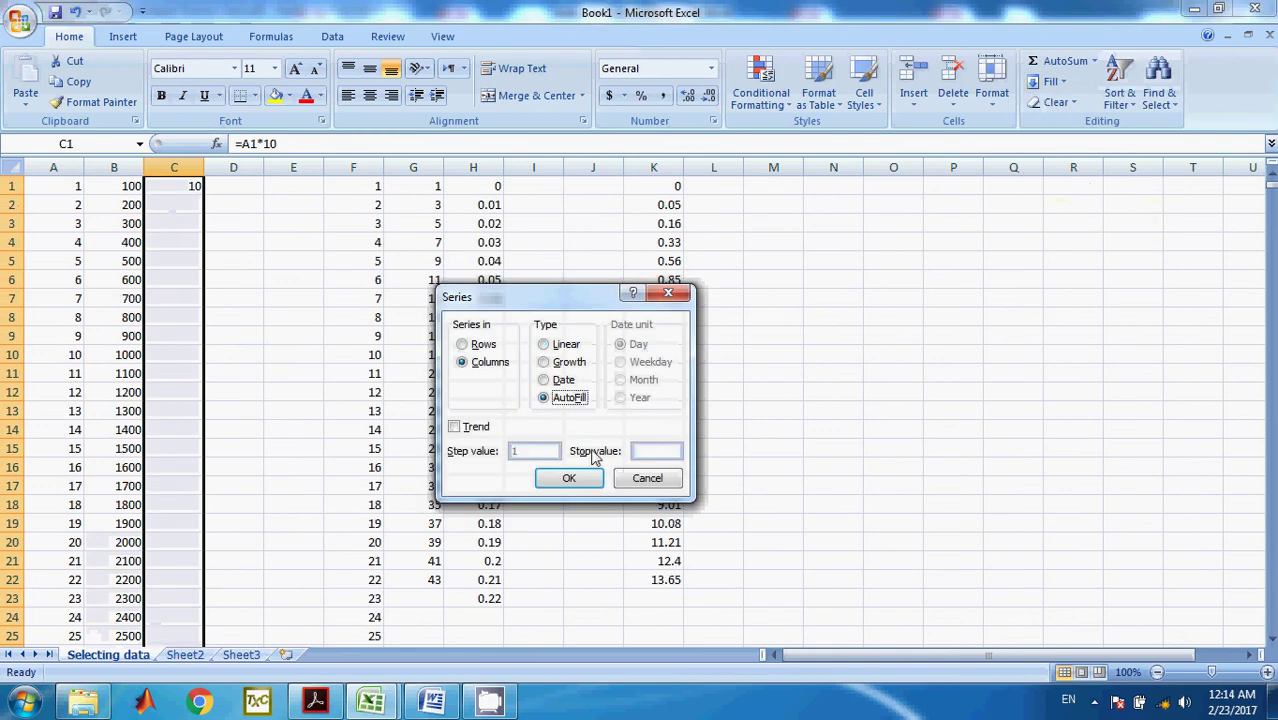
left_click(568, 478)
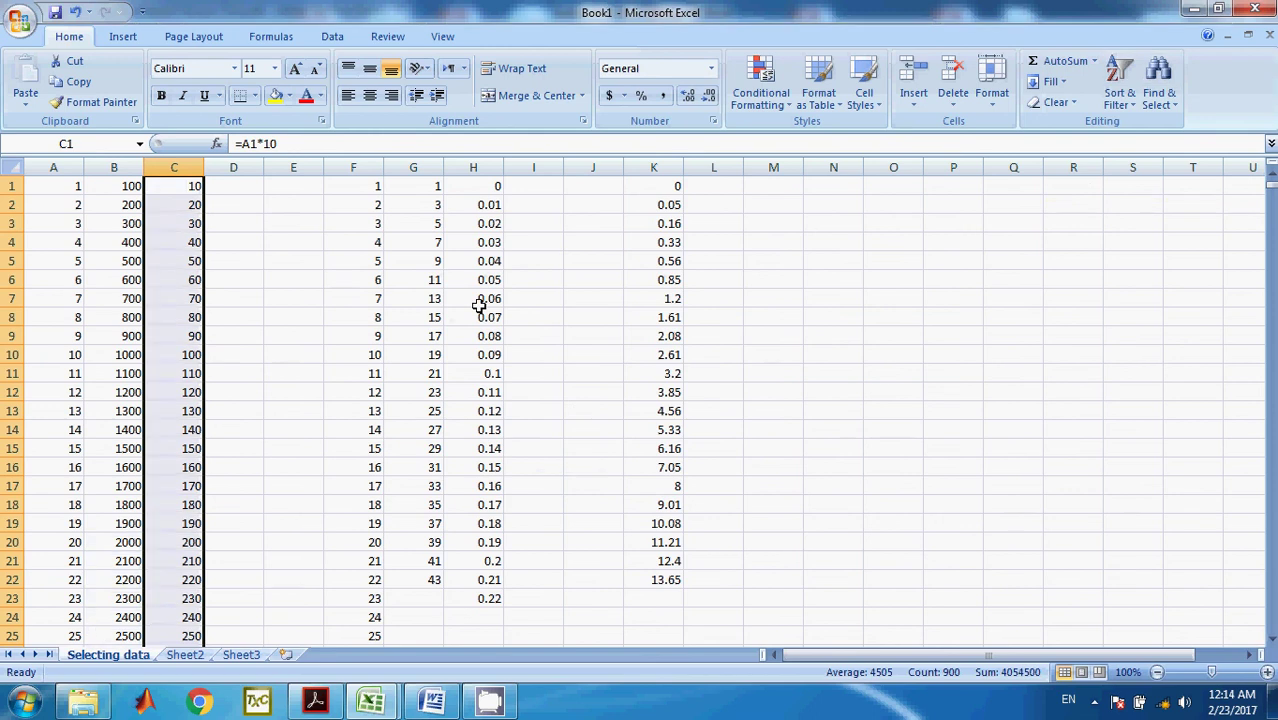
Step: Check where the filled formulas end in column C, and return to cell A1
key("ctrl+Down")
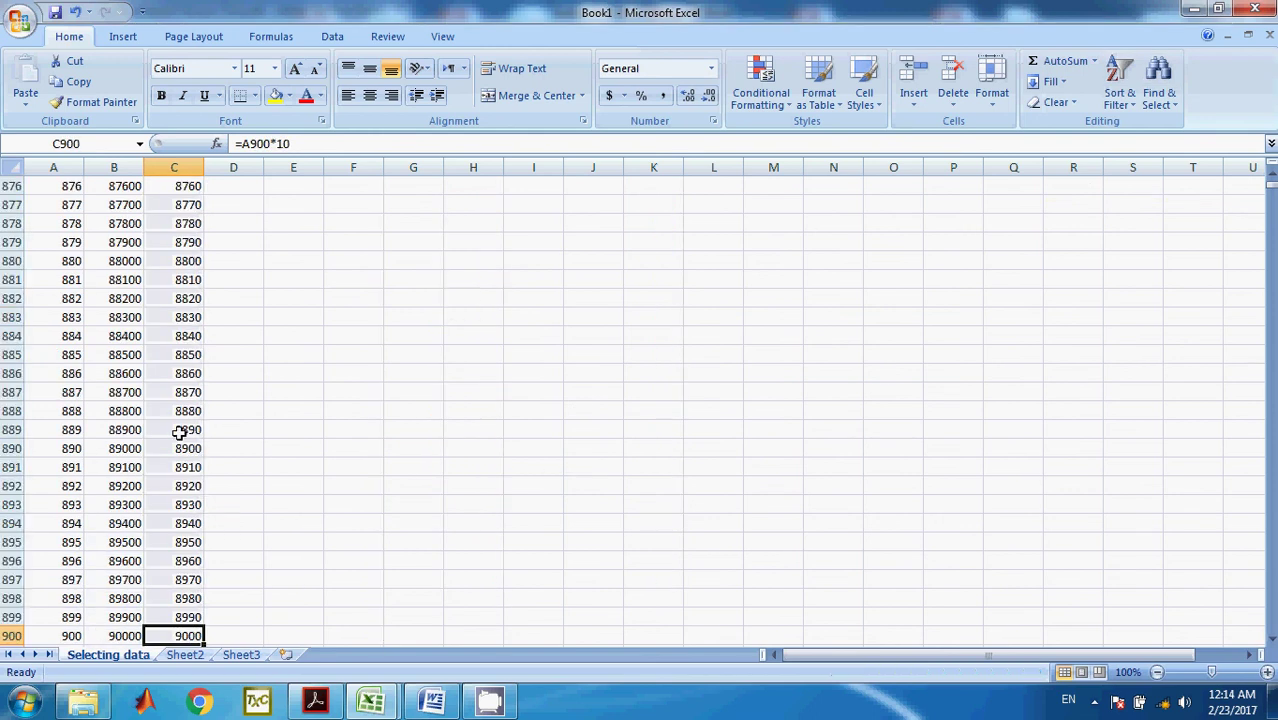
scroll(180, 432, "down", 5)
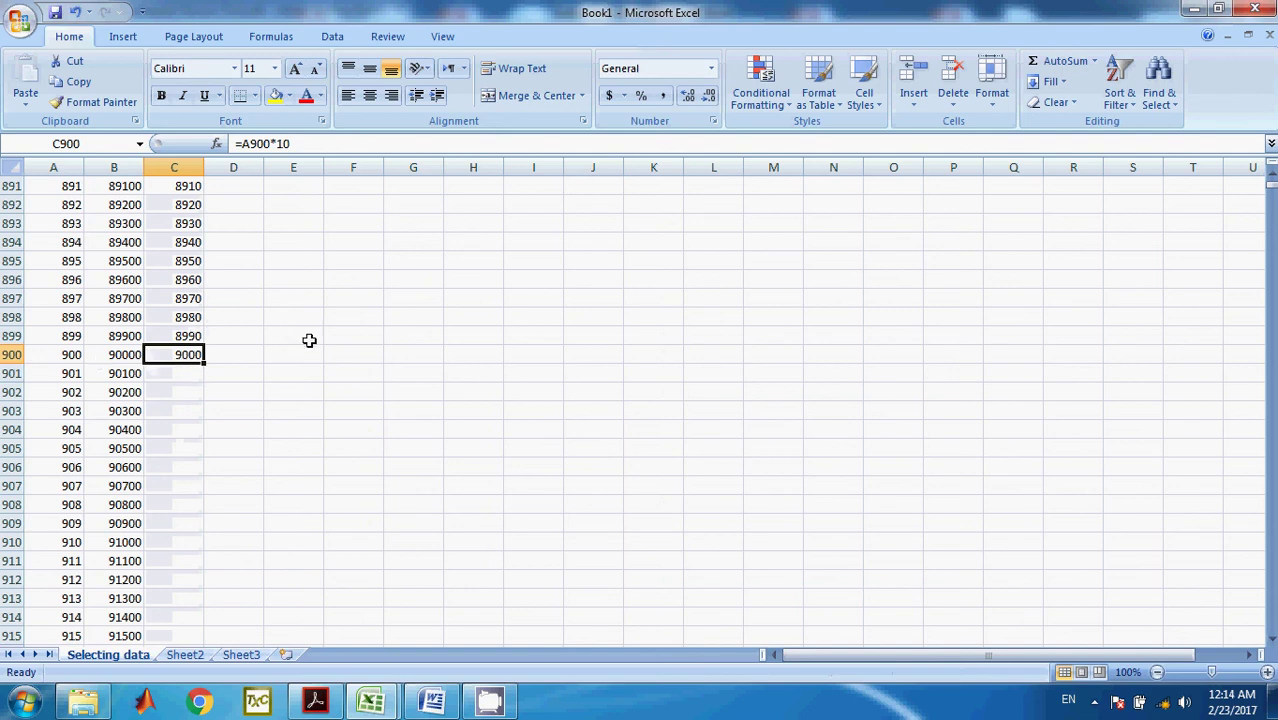
key("ctrl+Home")
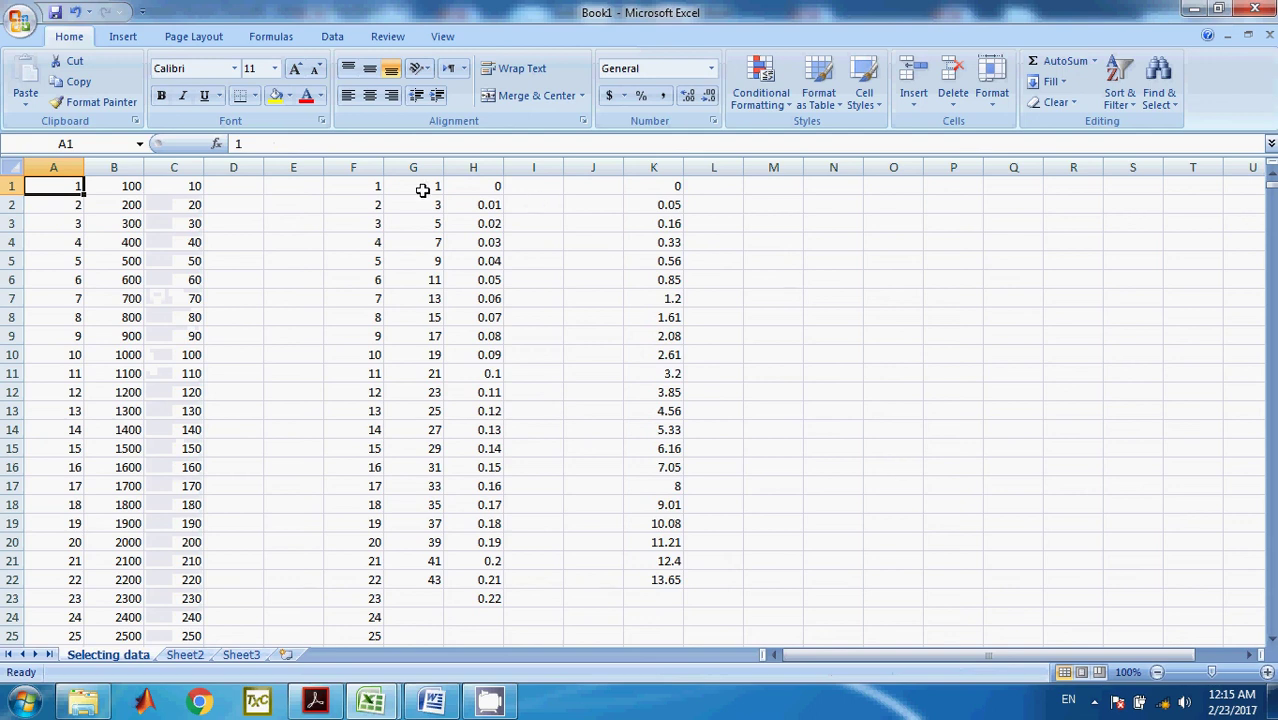
Step: Copy the values in G1:G22 and paste them into column L starting at L1
left_click_drag(422, 188, 428, 575)
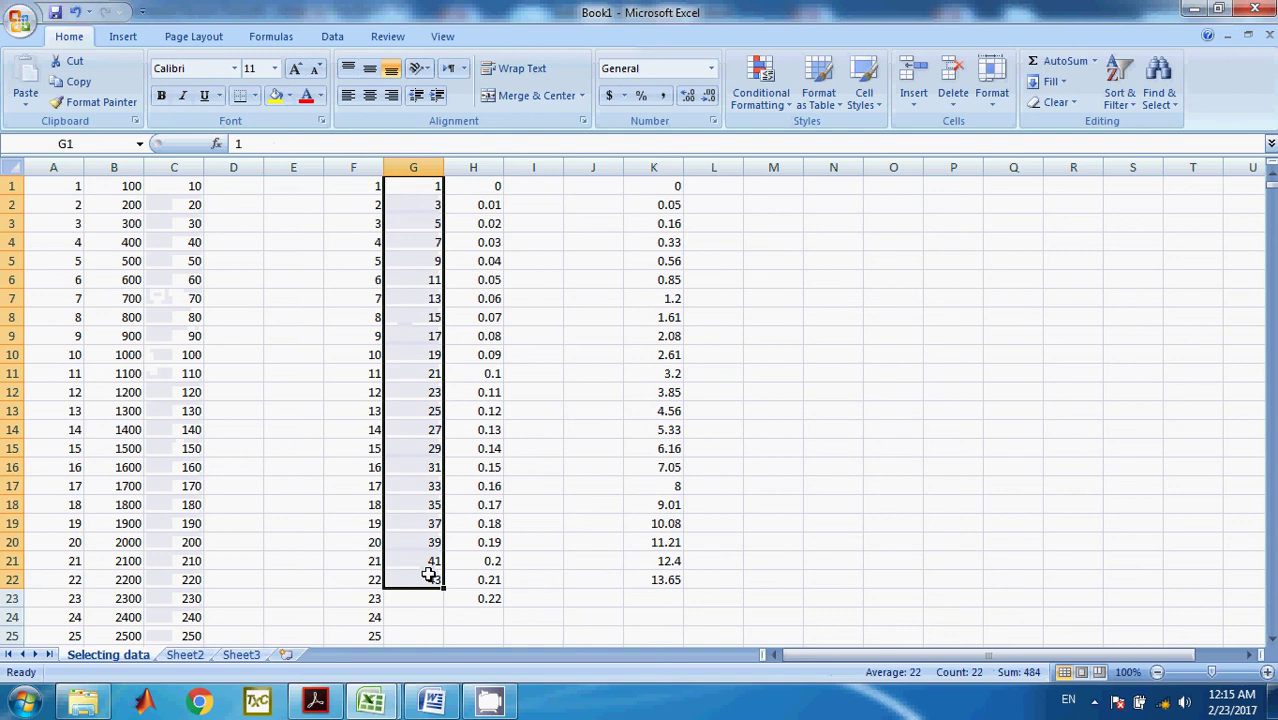
key("ctrl+c")
left_click(718, 186)
key("ctrl+v")
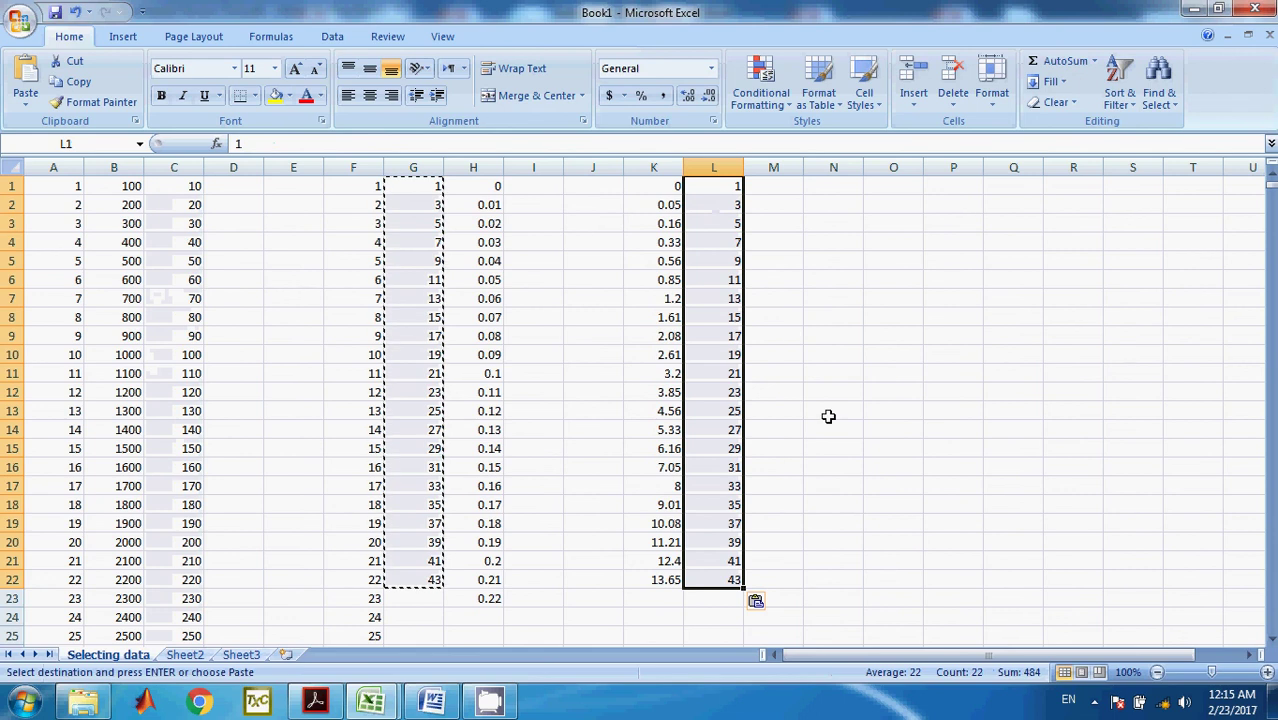
left_click(811, 246)
left_click(677, 185)
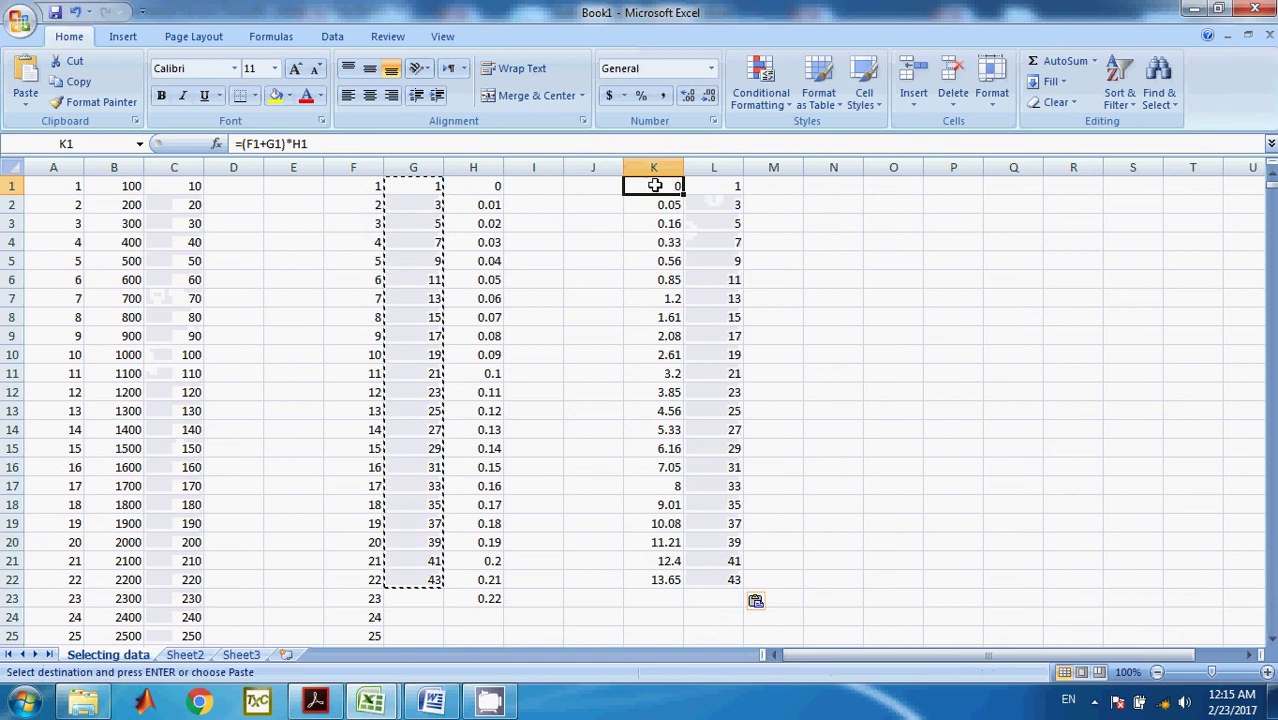
left_click(653, 167)
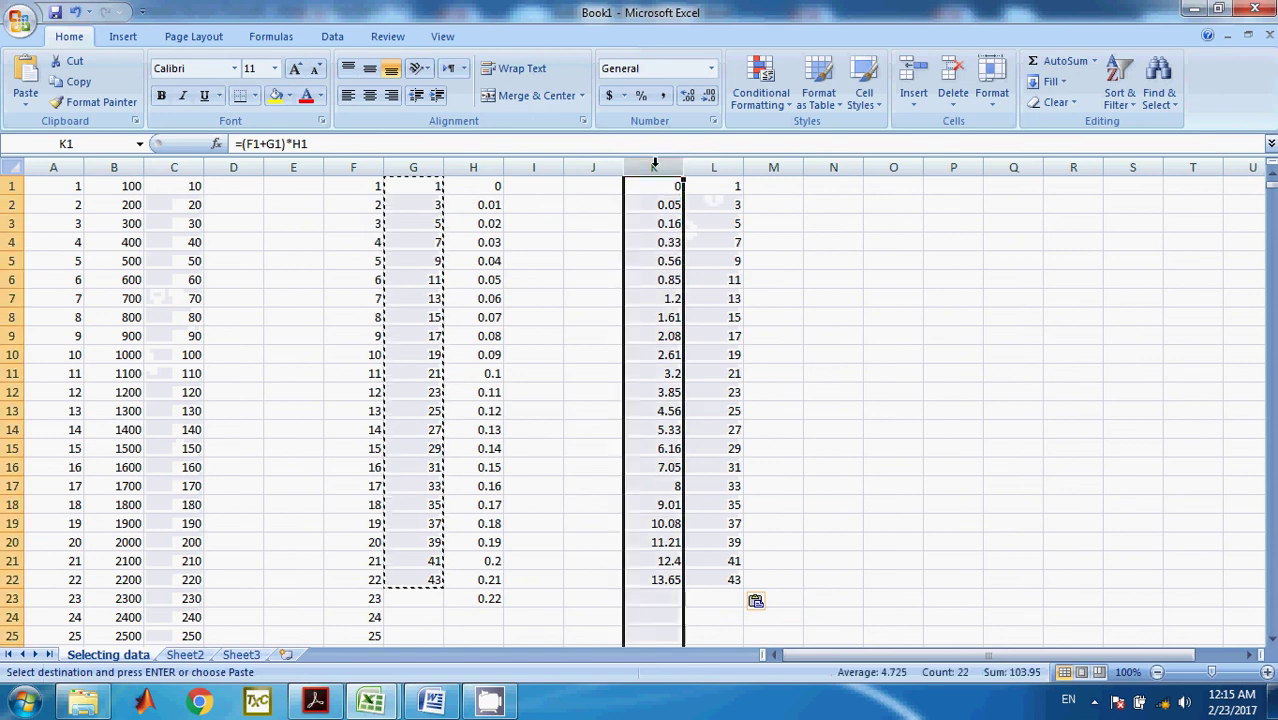
left_click(715, 166)
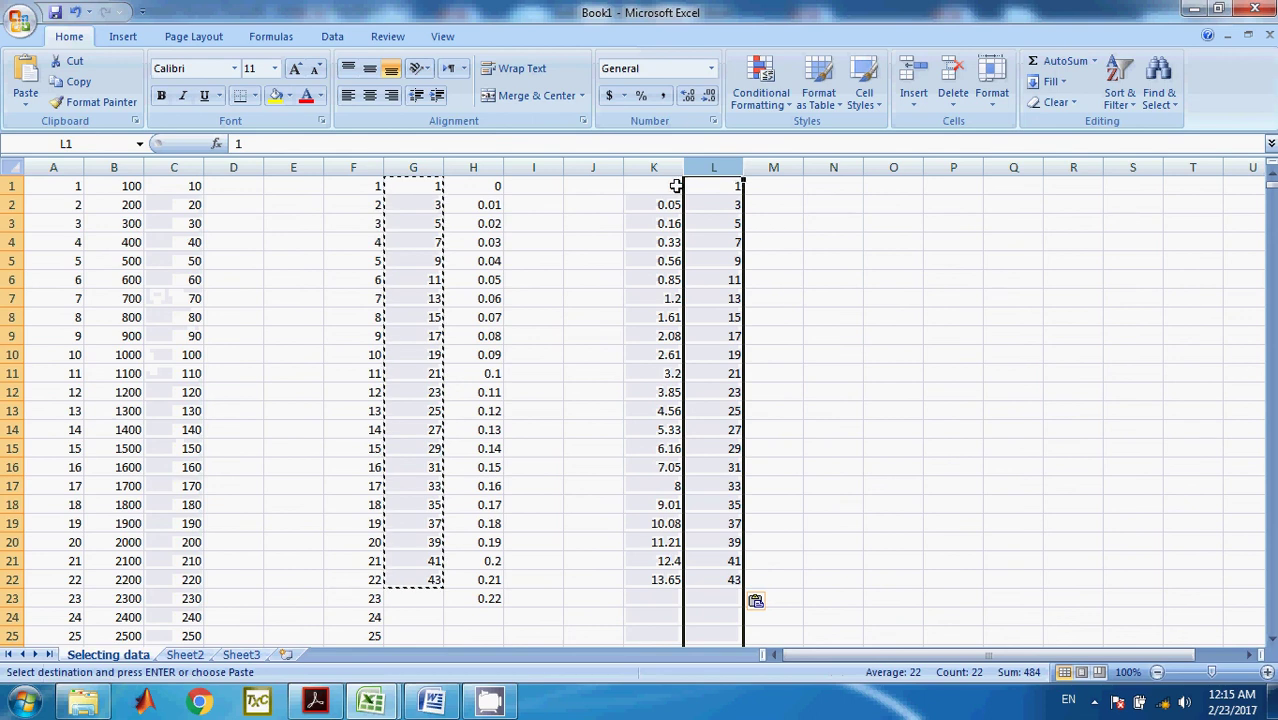
left_click_drag(660, 186, 722, 584)
left_click(551, 373)
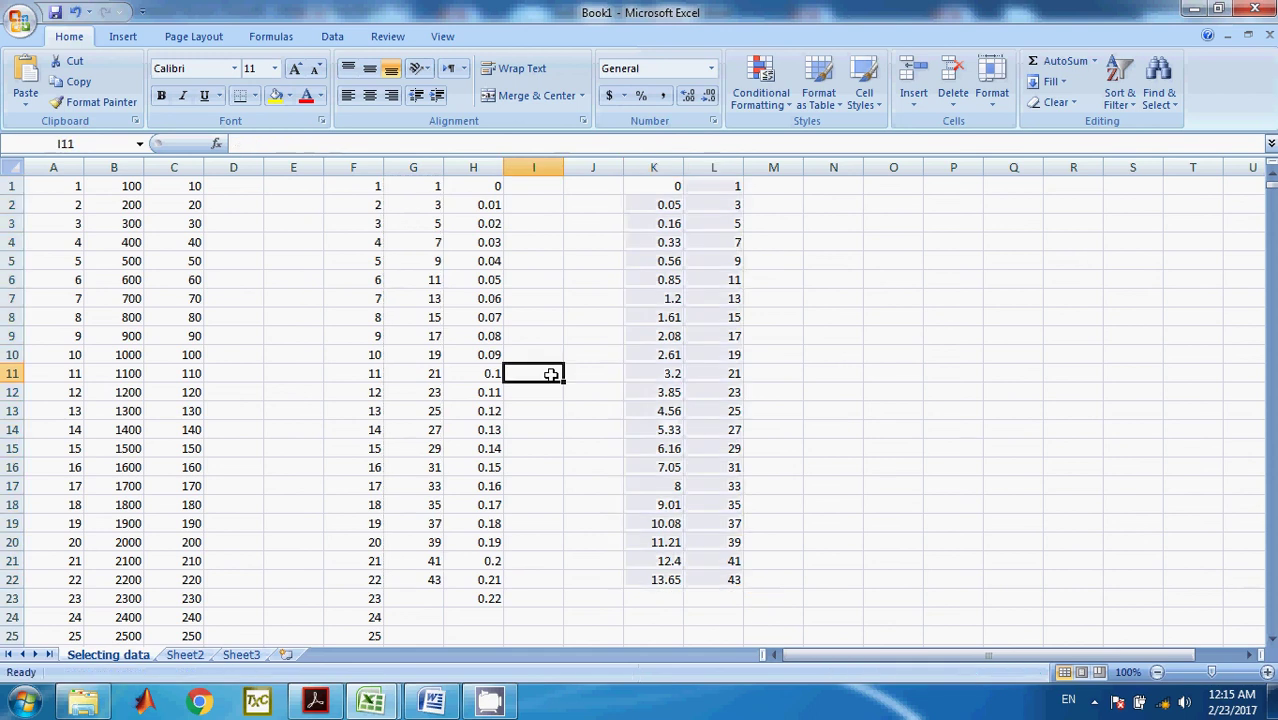
key("Escape")
Step: Insert a scatter chart with smooth lines from K1:L22 and move it clear of the K and L data, over columns C to K
left_click_drag(662, 187, 725, 584)
left_click(122, 37)
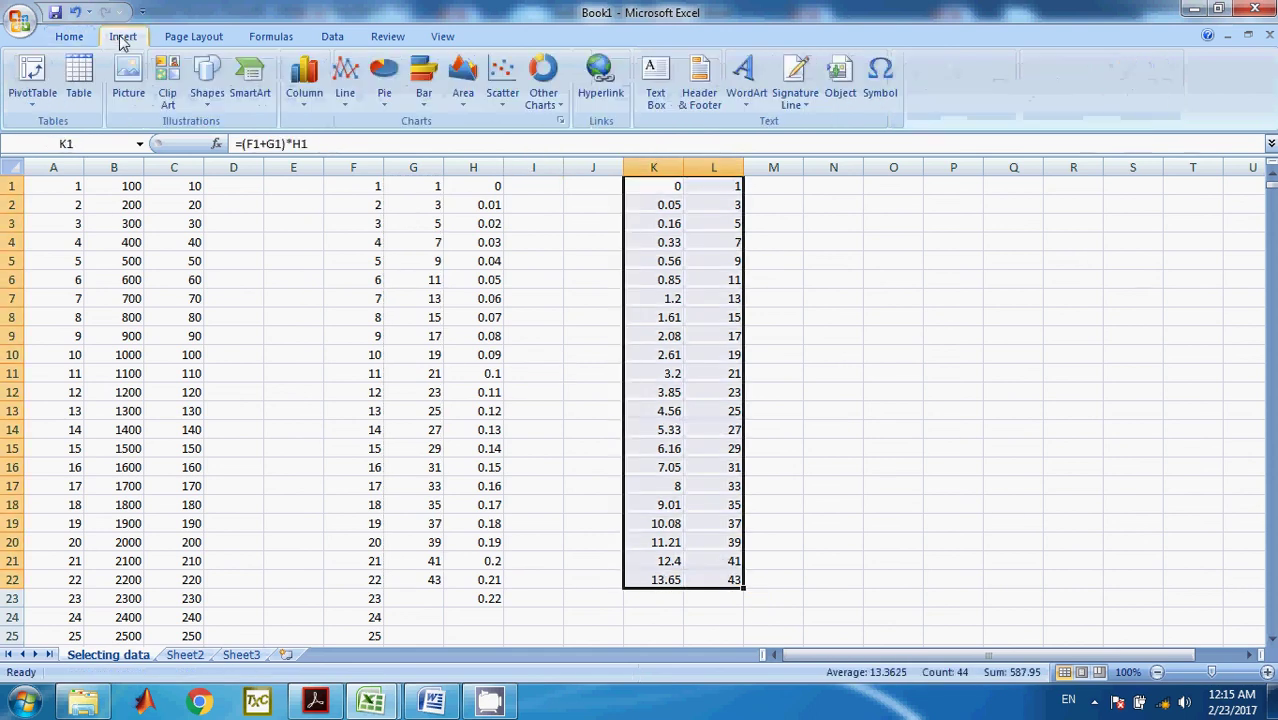
left_click(503, 95)
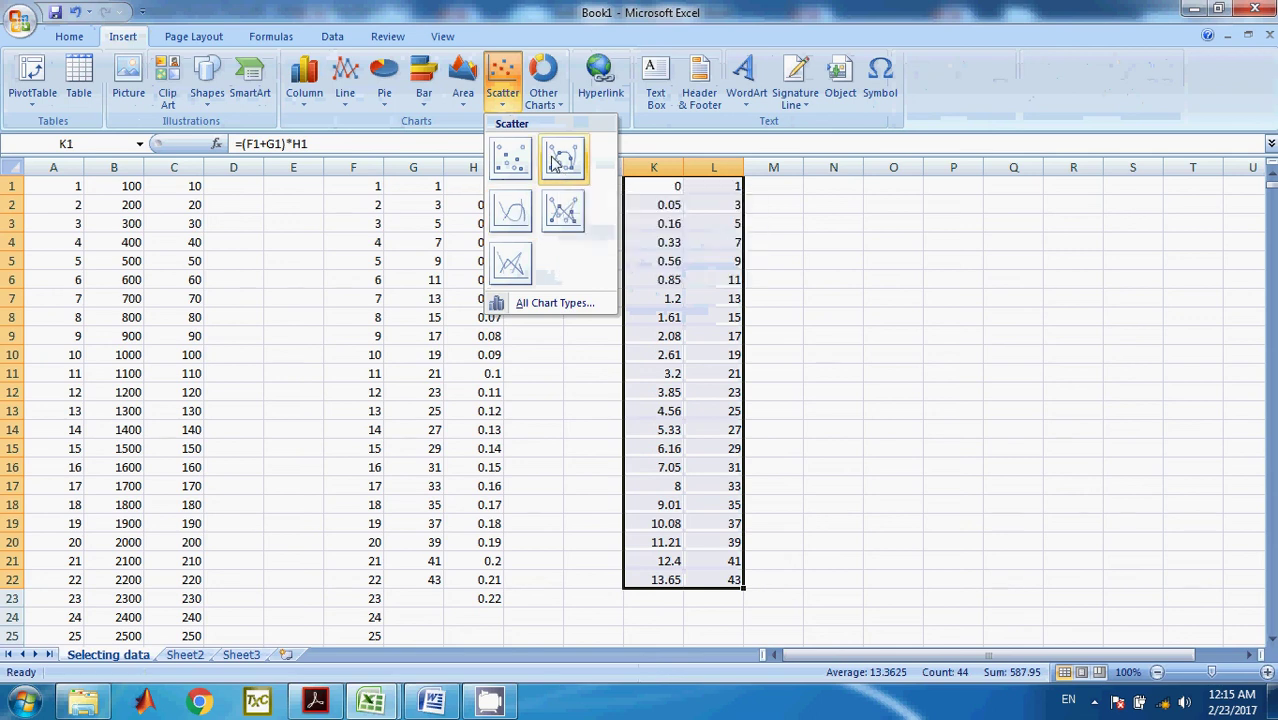
left_click(512, 214)
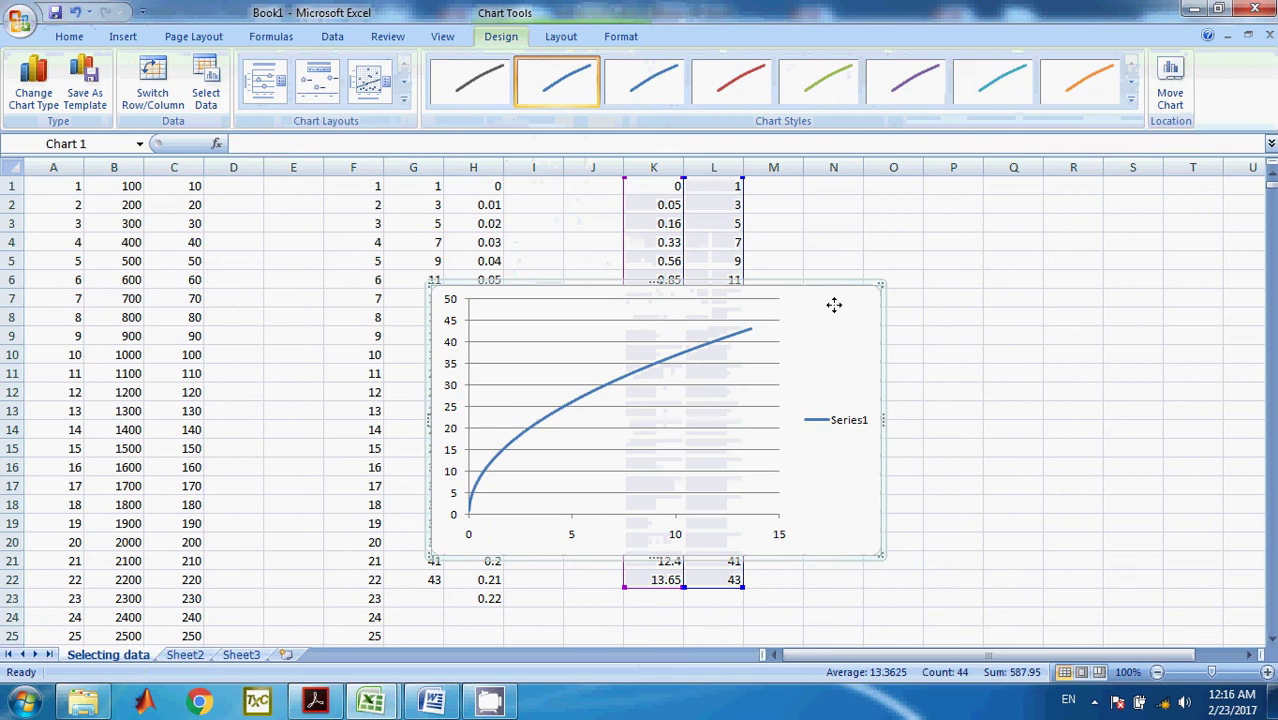
left_click_drag(832, 302, 568, 192)
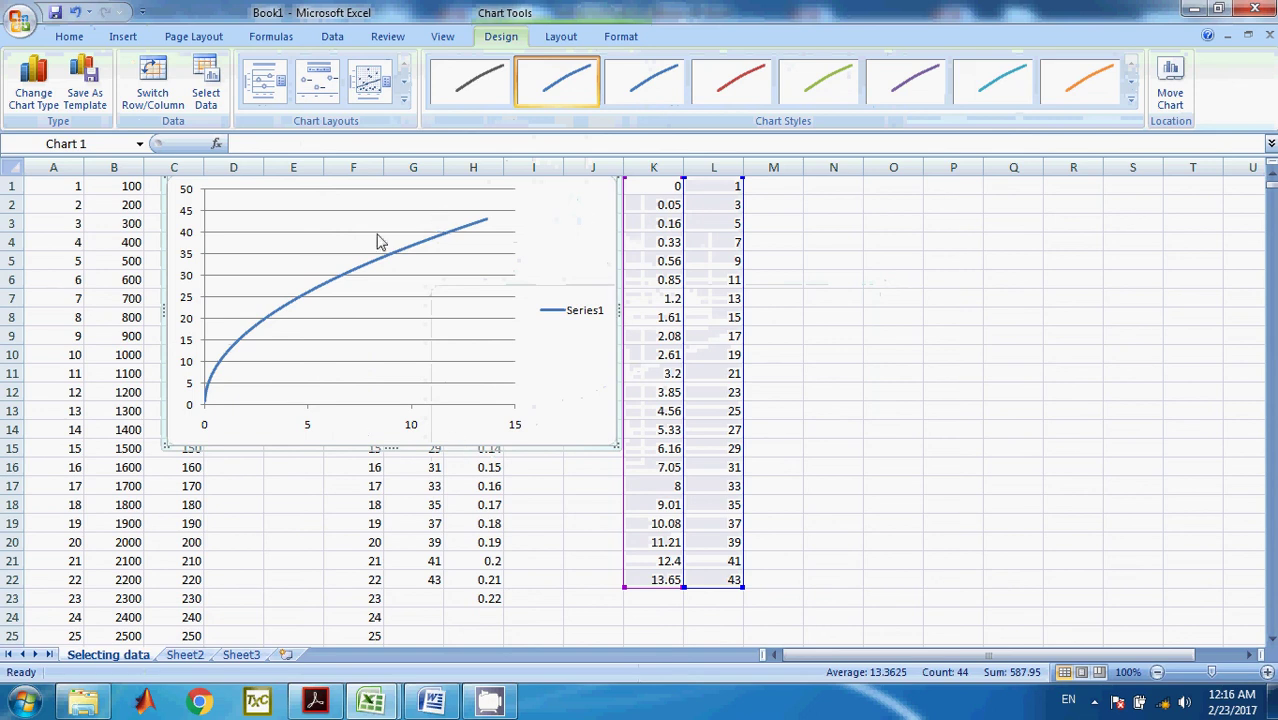
left_click_drag(579, 211, 592, 302)
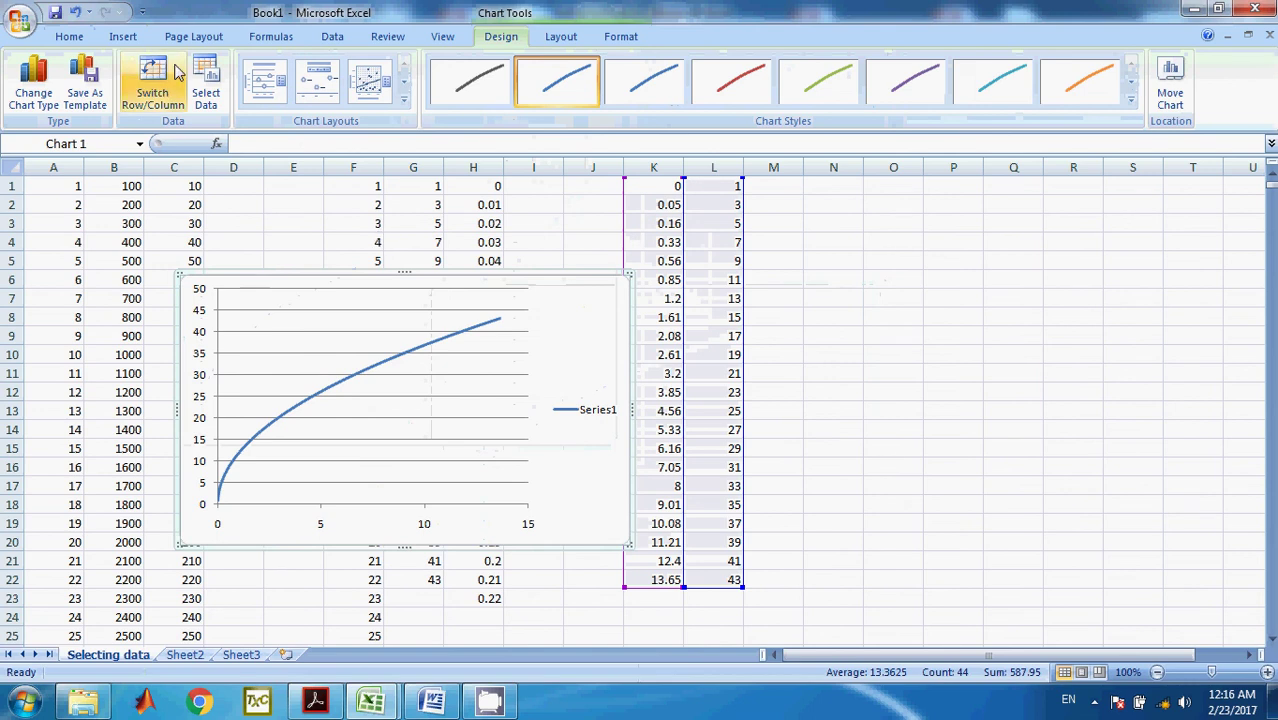
left_click(560, 37)
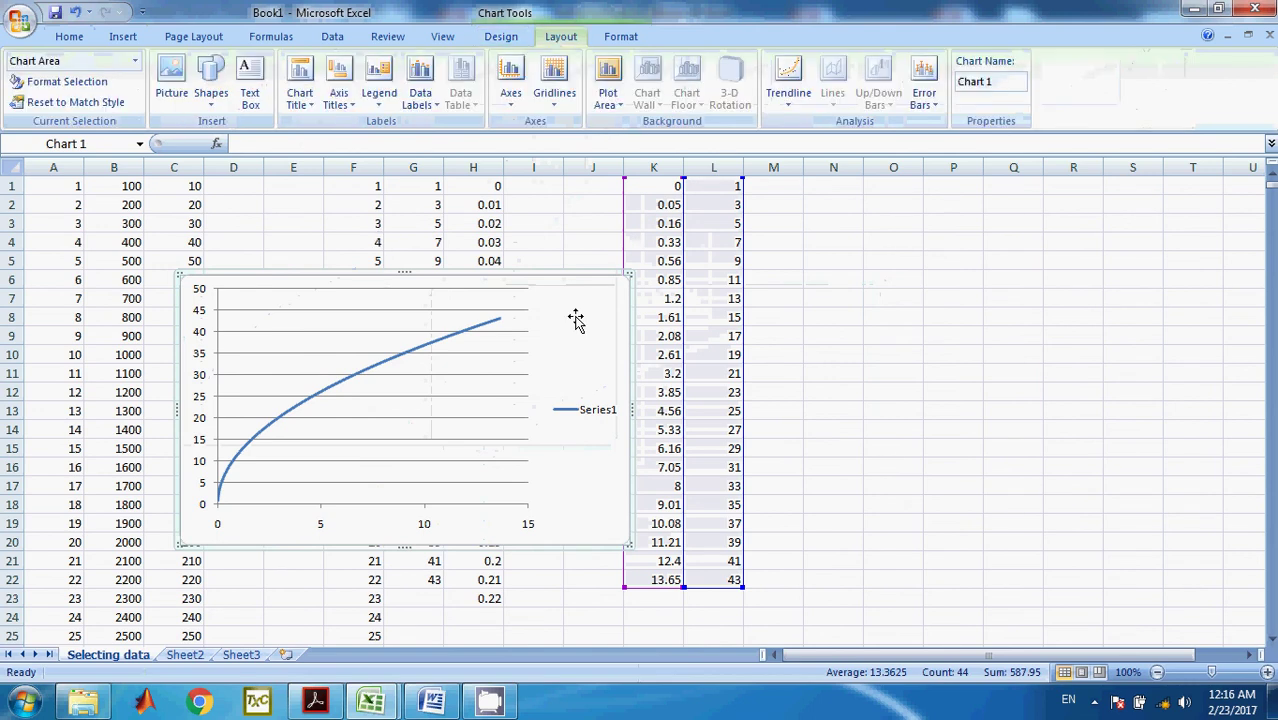
left_click(516, 38)
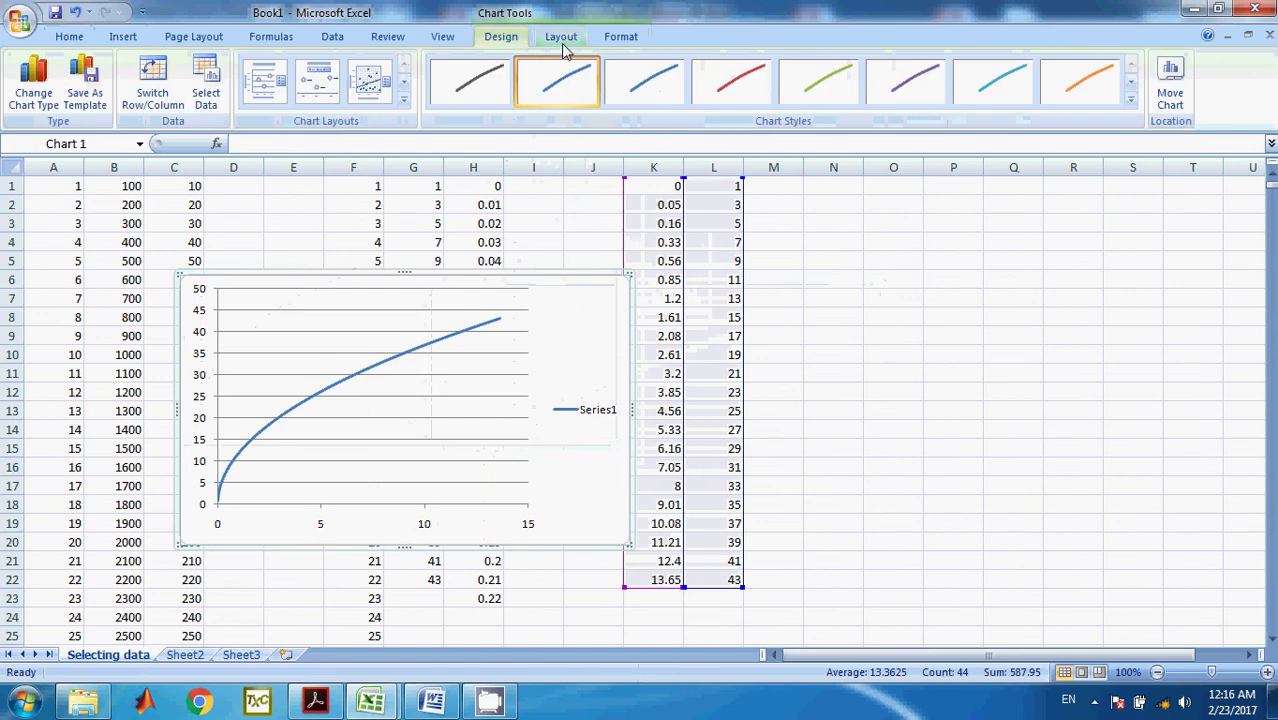
left_click(617, 40)
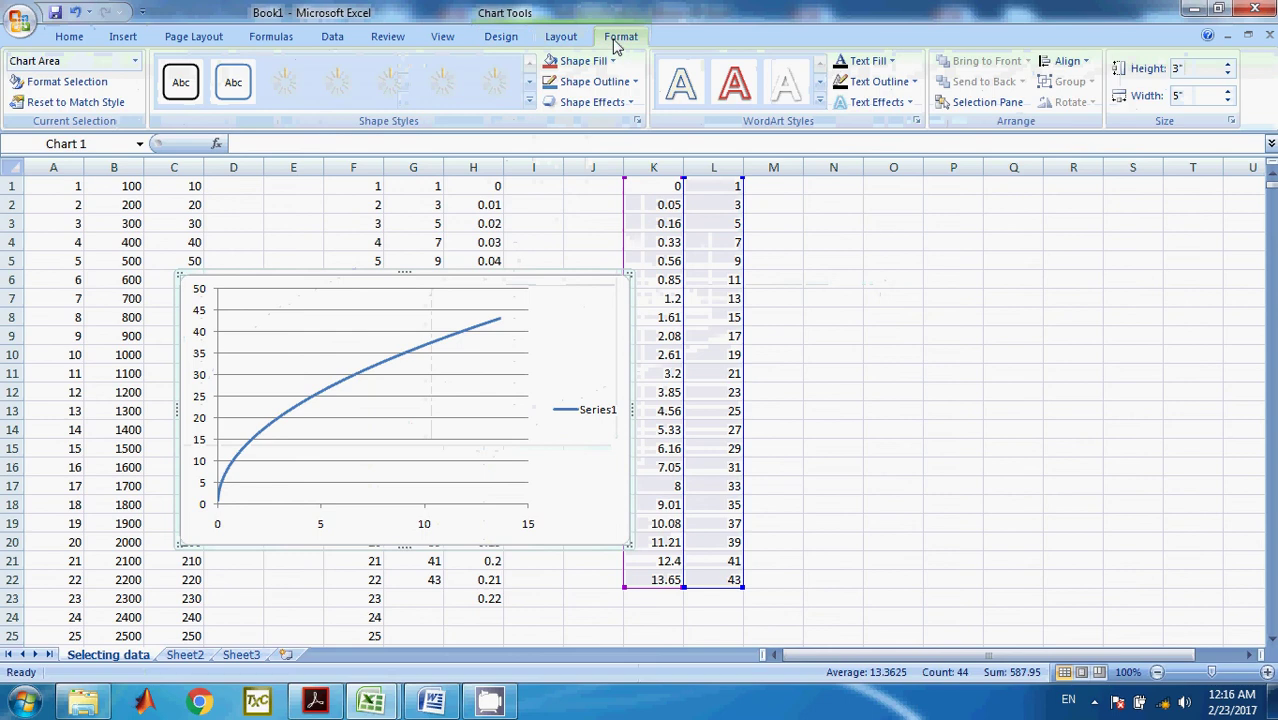
Step: Add a horizontal axis title below the chart's axis and set its text to "x (mm)"
left_click(560, 40)
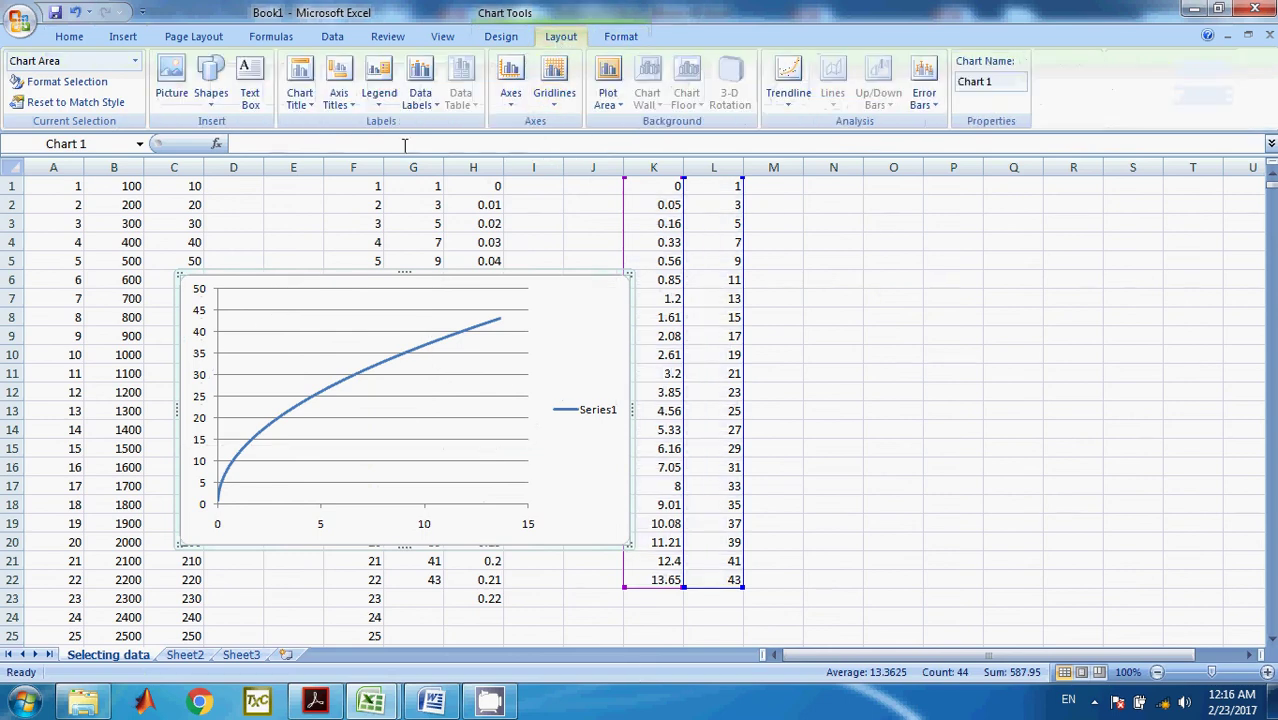
left_click(350, 110)
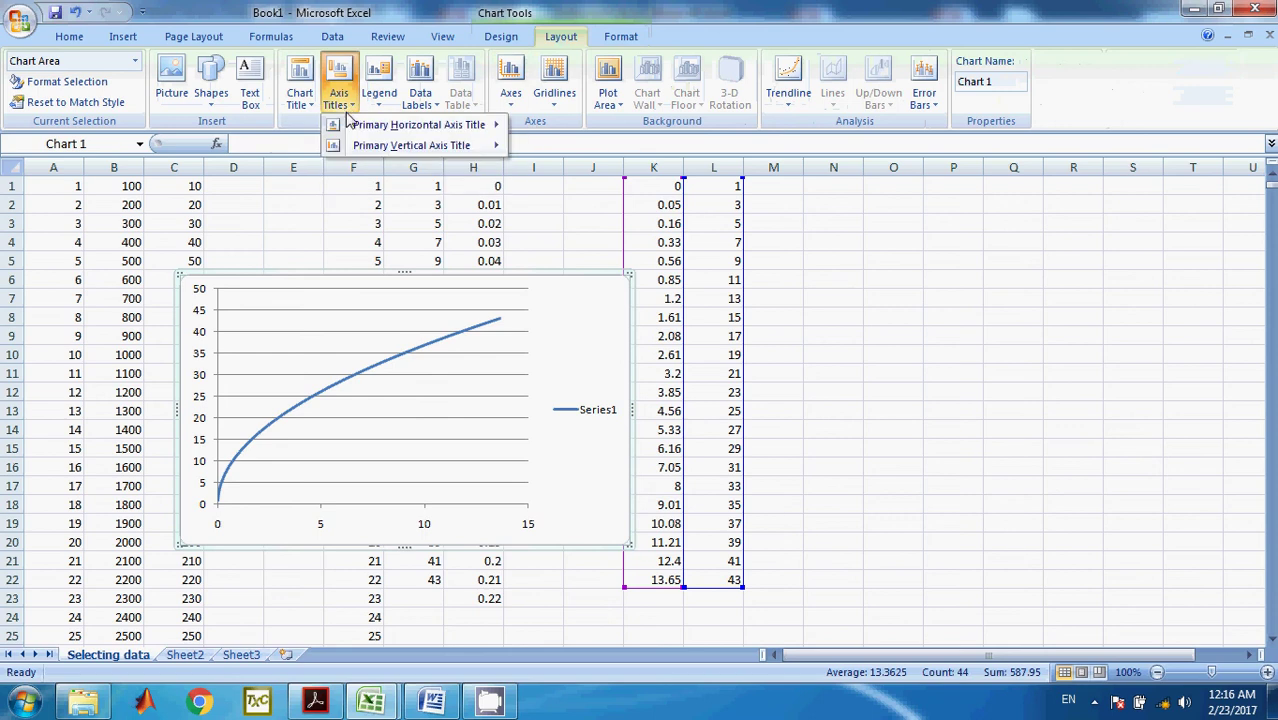
mouse_move(460, 125)
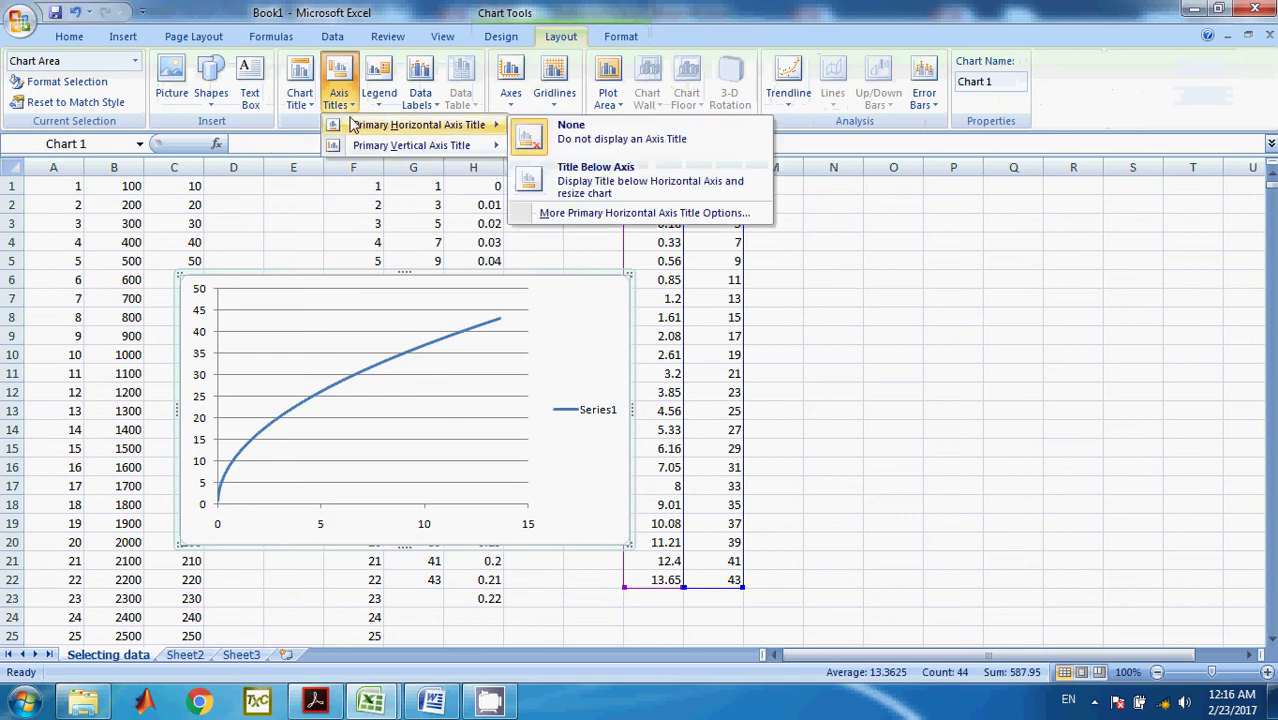
left_click(596, 183)
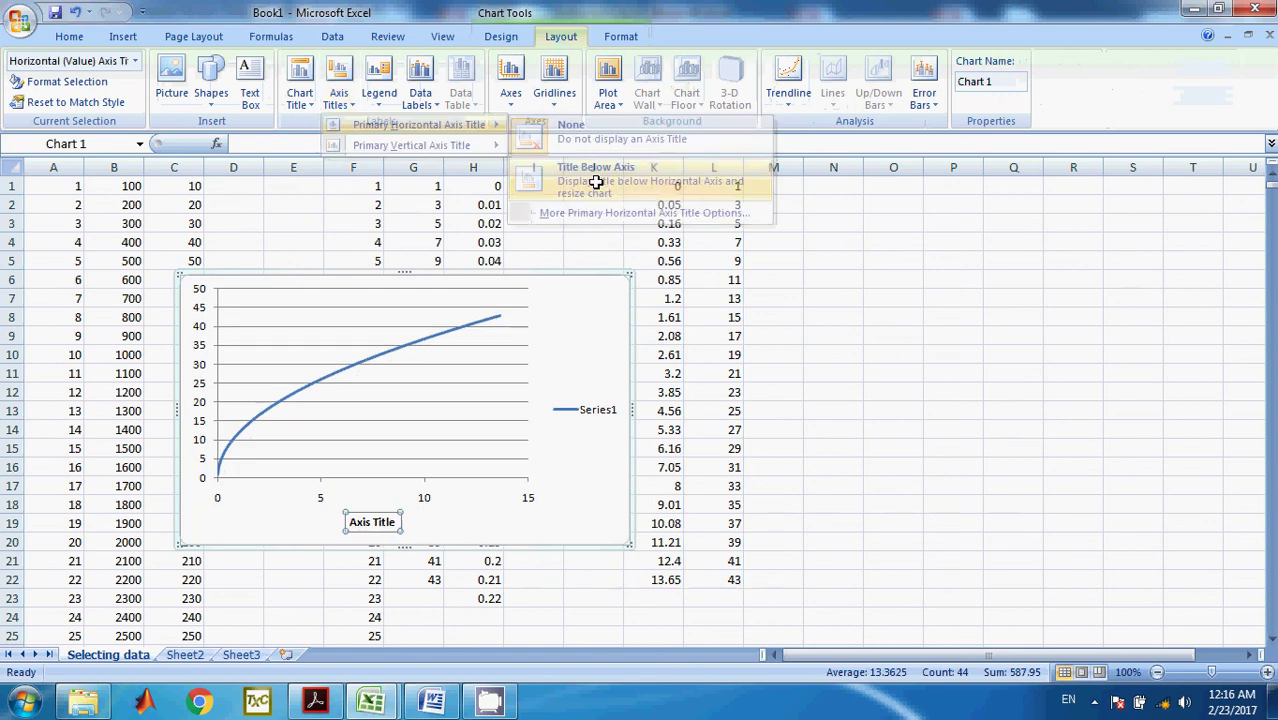
left_click(393, 521)
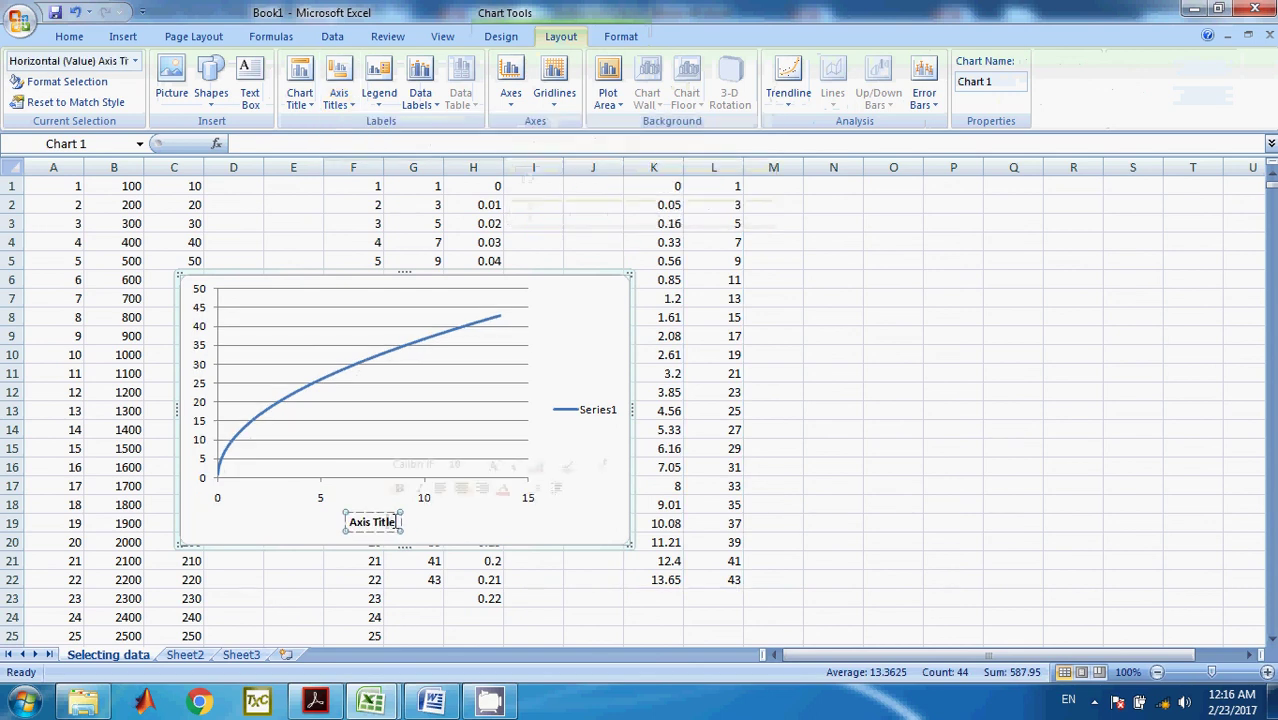
triple_click(390, 525)
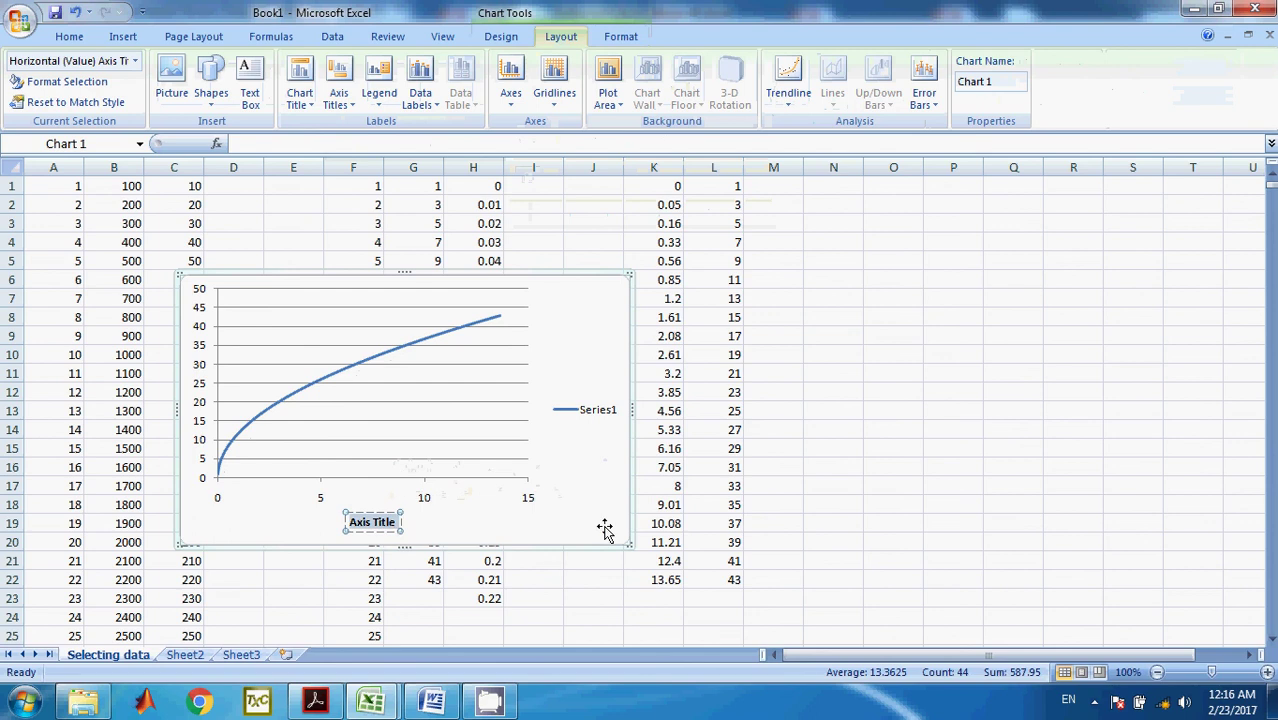
key("BackSpace")
type("x()")
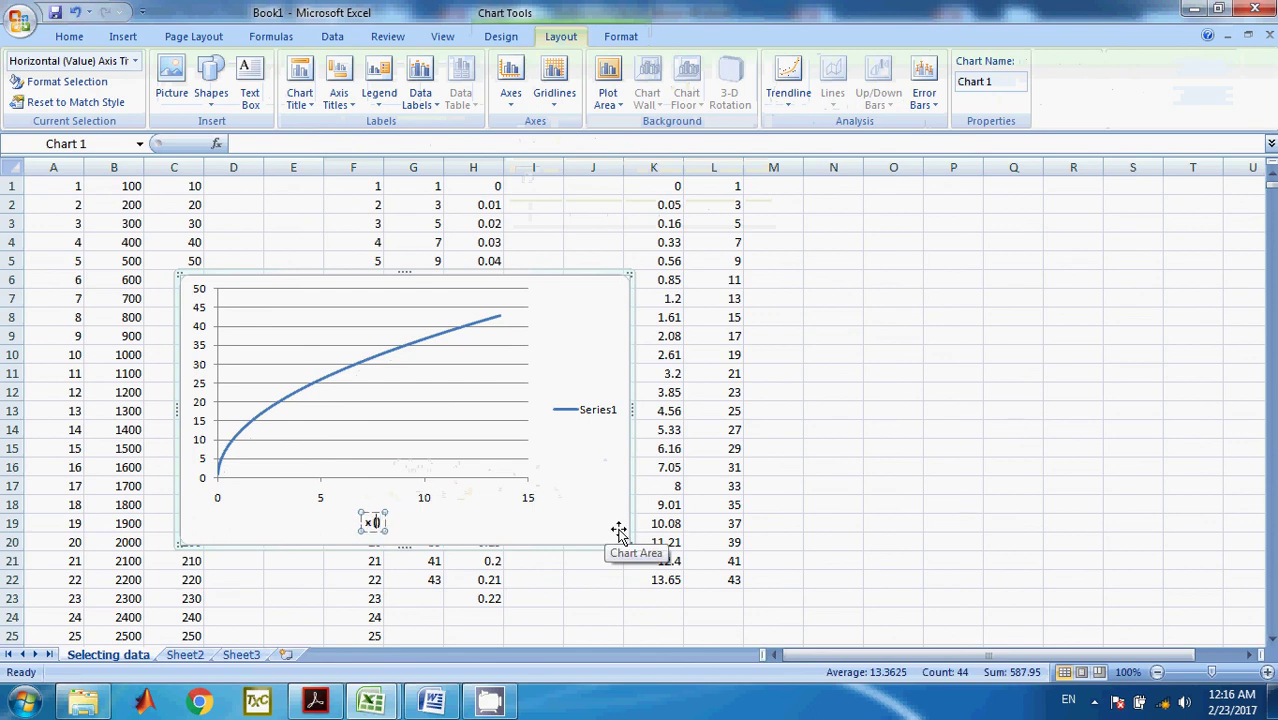
type("mm")
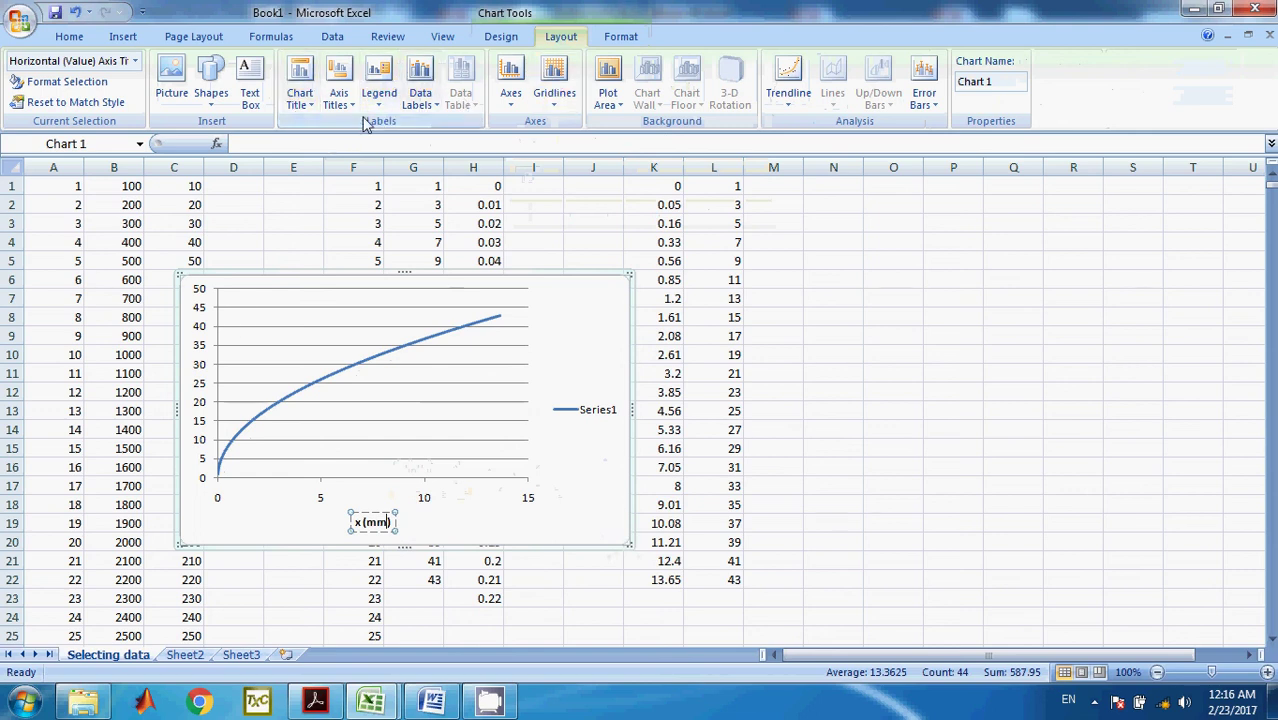
Step: Add a rotated vertical axis title to the chart and set its text to "Y (mm)"
left_click(339, 95)
mouse_move(372, 143)
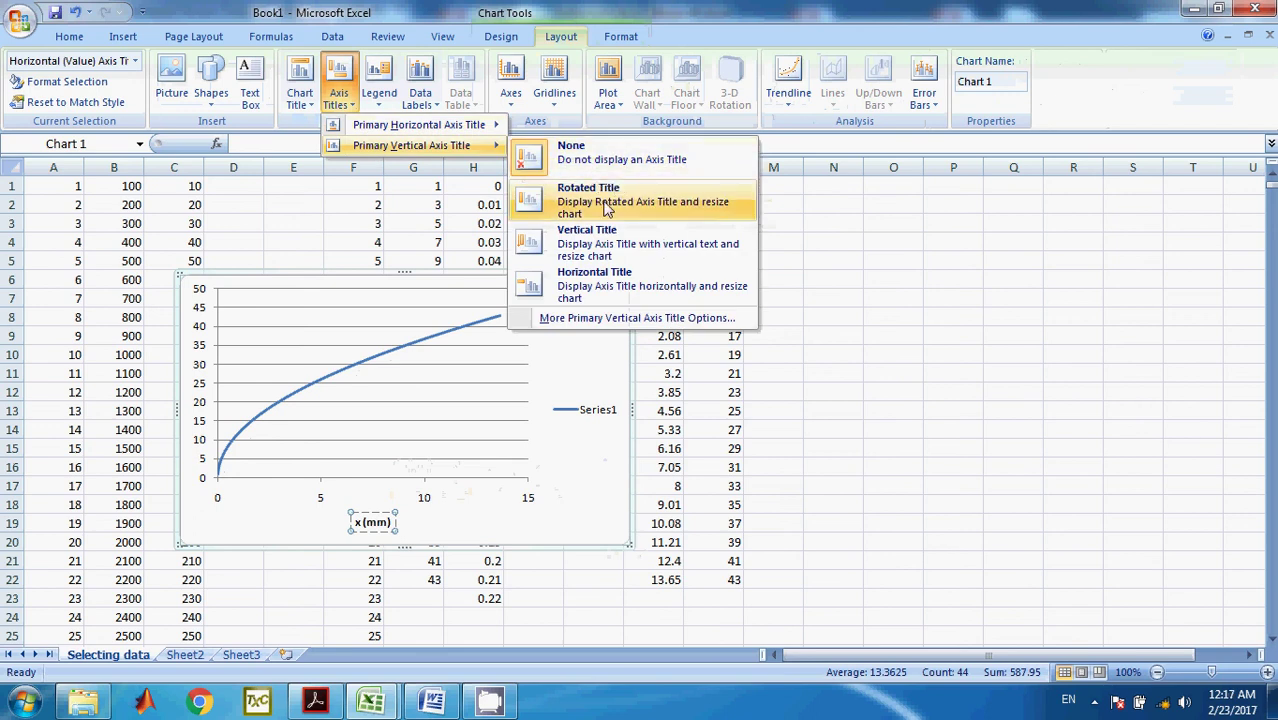
left_click(605, 206)
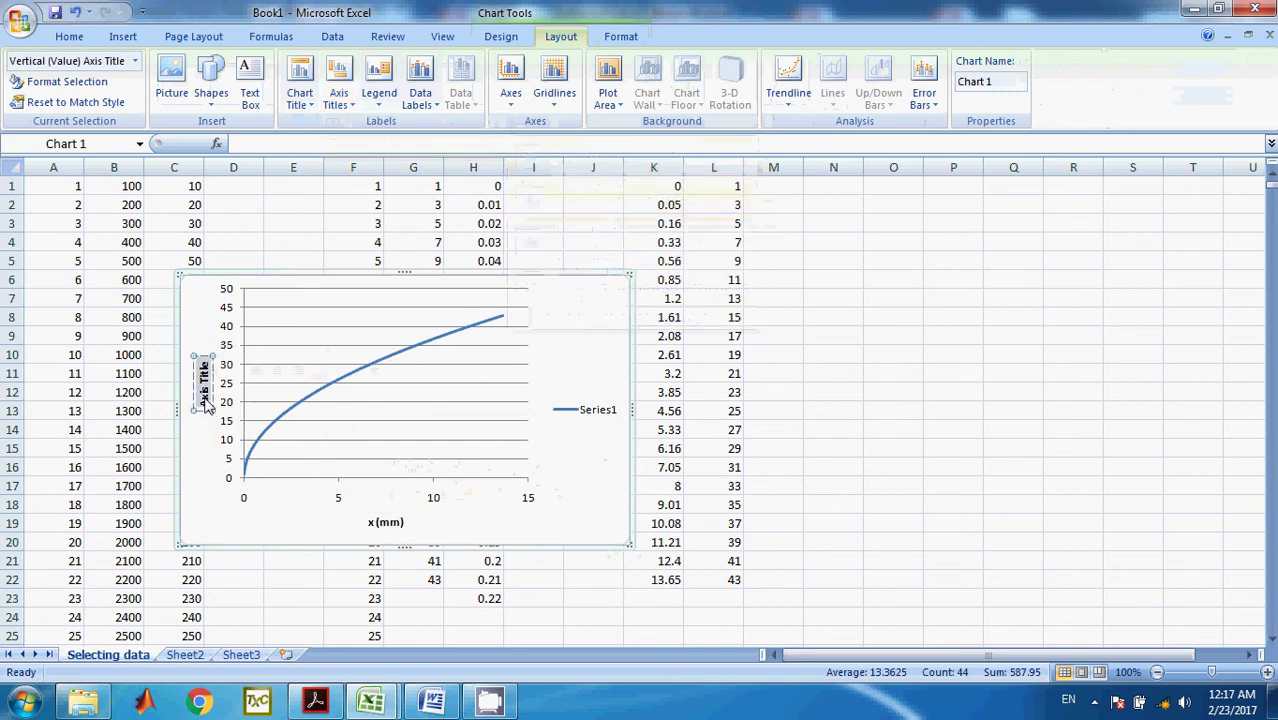
key("BackSpace")
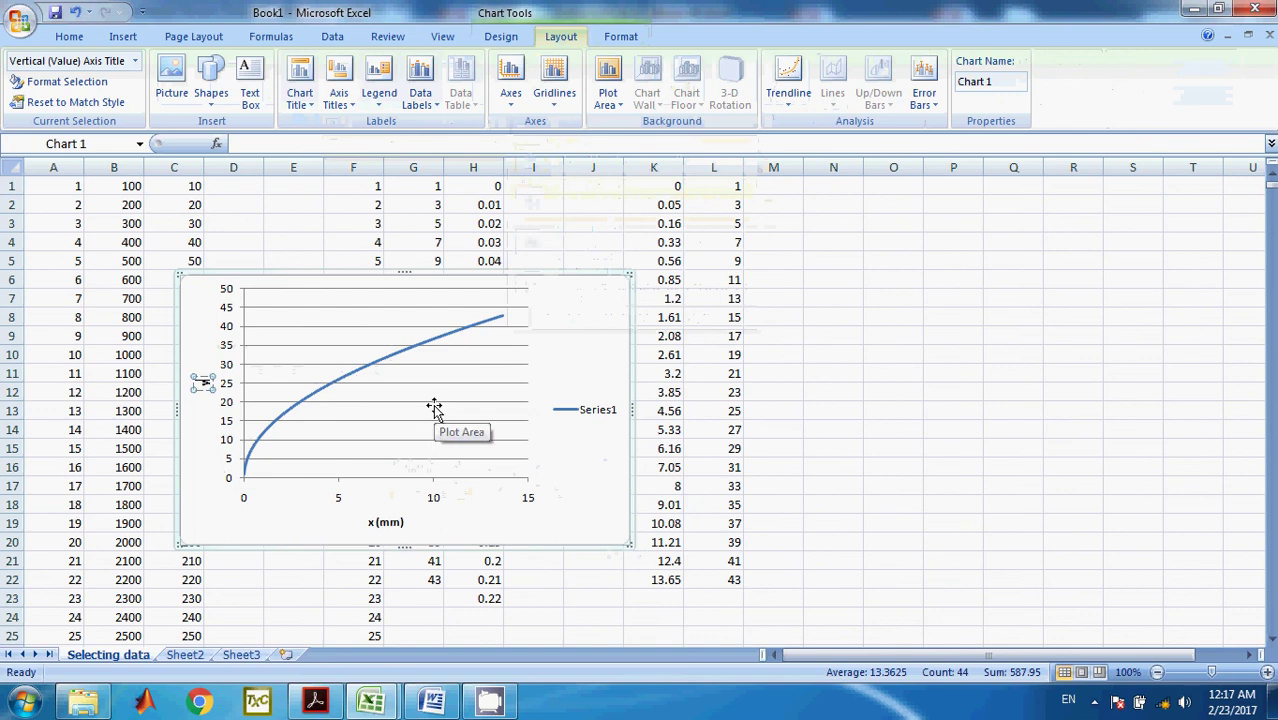
type("y (m")
key("BackSpace")
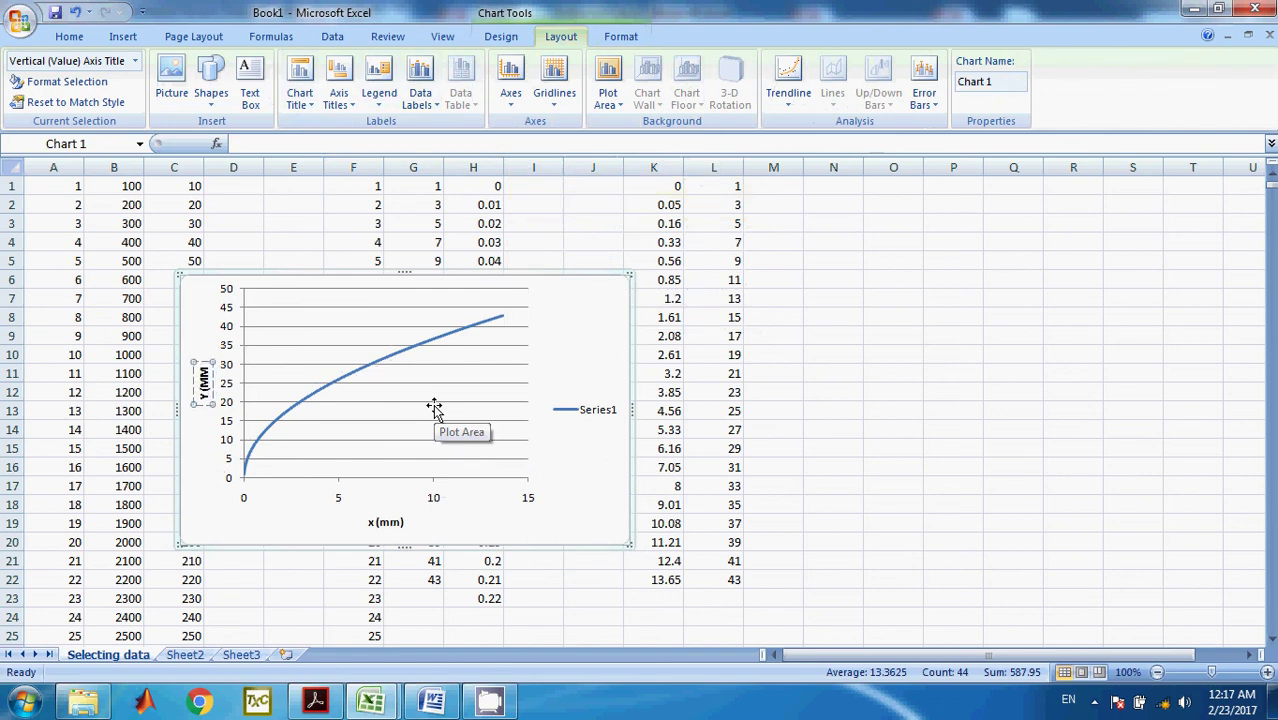
type("mm)")
left_click(588, 376)
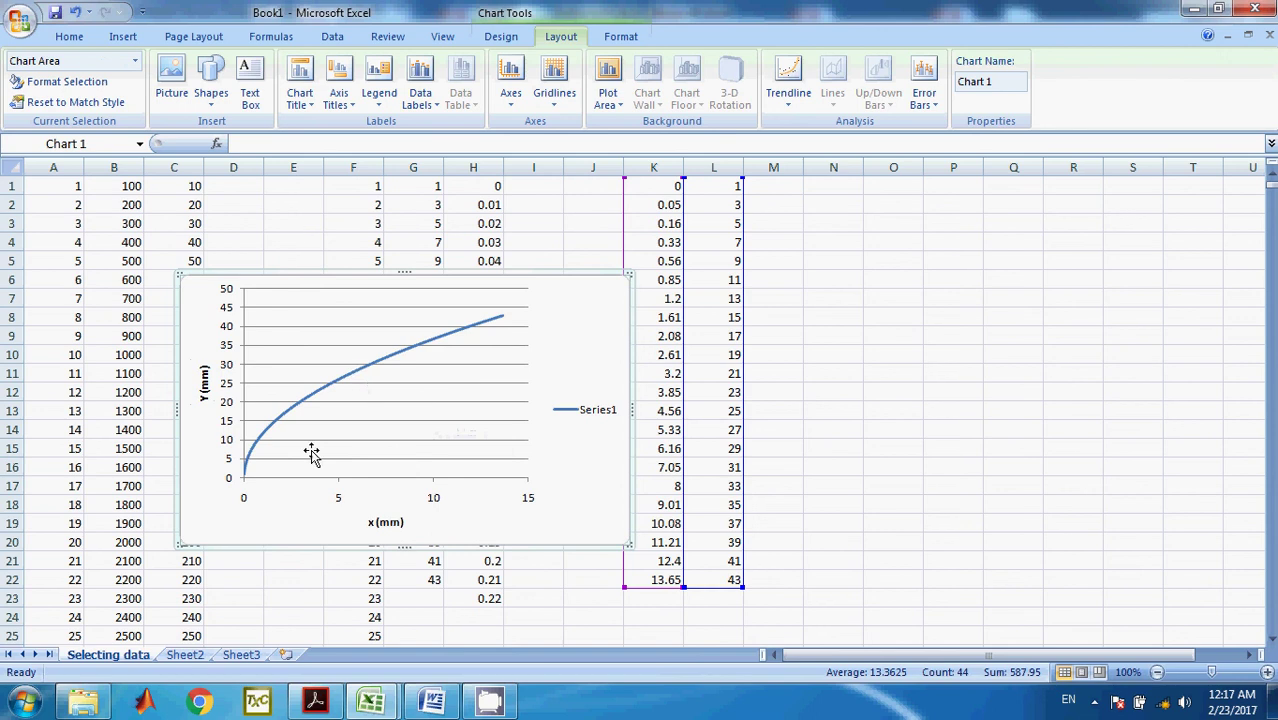
Step: Move the chart to the empty cells beside column L and add a centered overlay chart title reading "Plot 1"
left_click_drag(547, 333, 1163, 243)
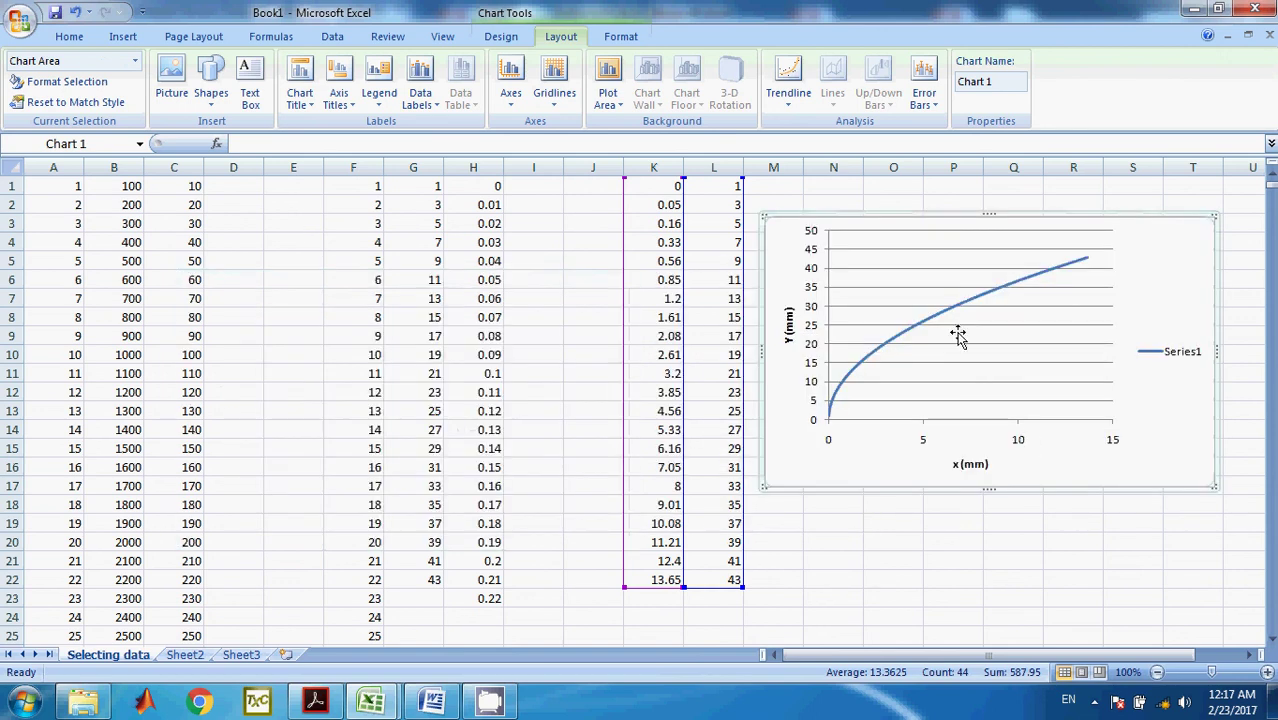
left_click(300, 88)
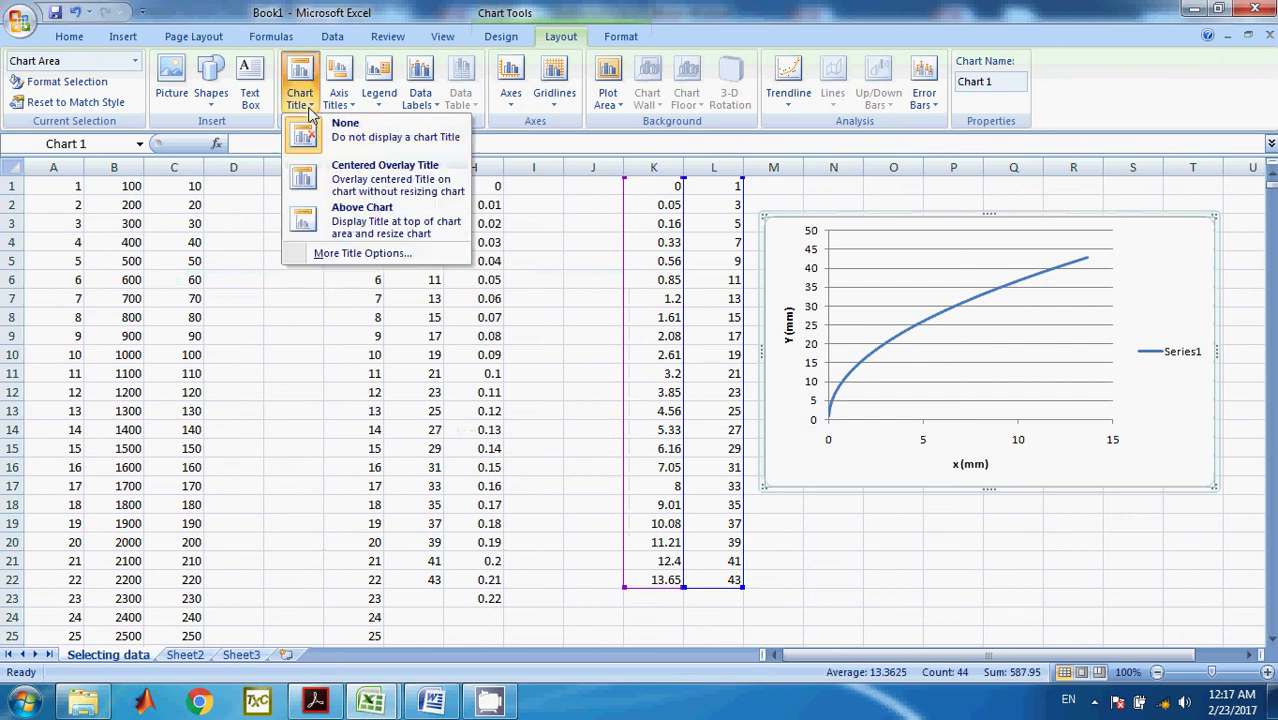
left_click(360, 187)
triple_click(1035, 240)
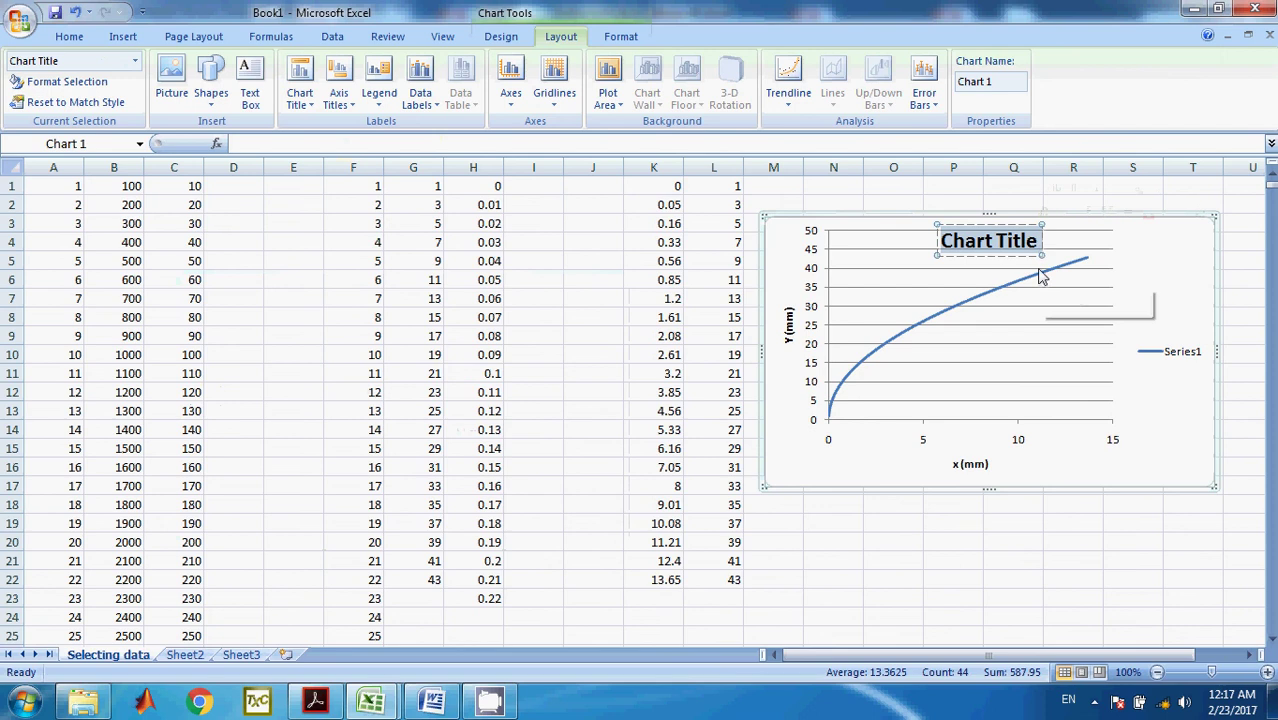
type("Plot 1")
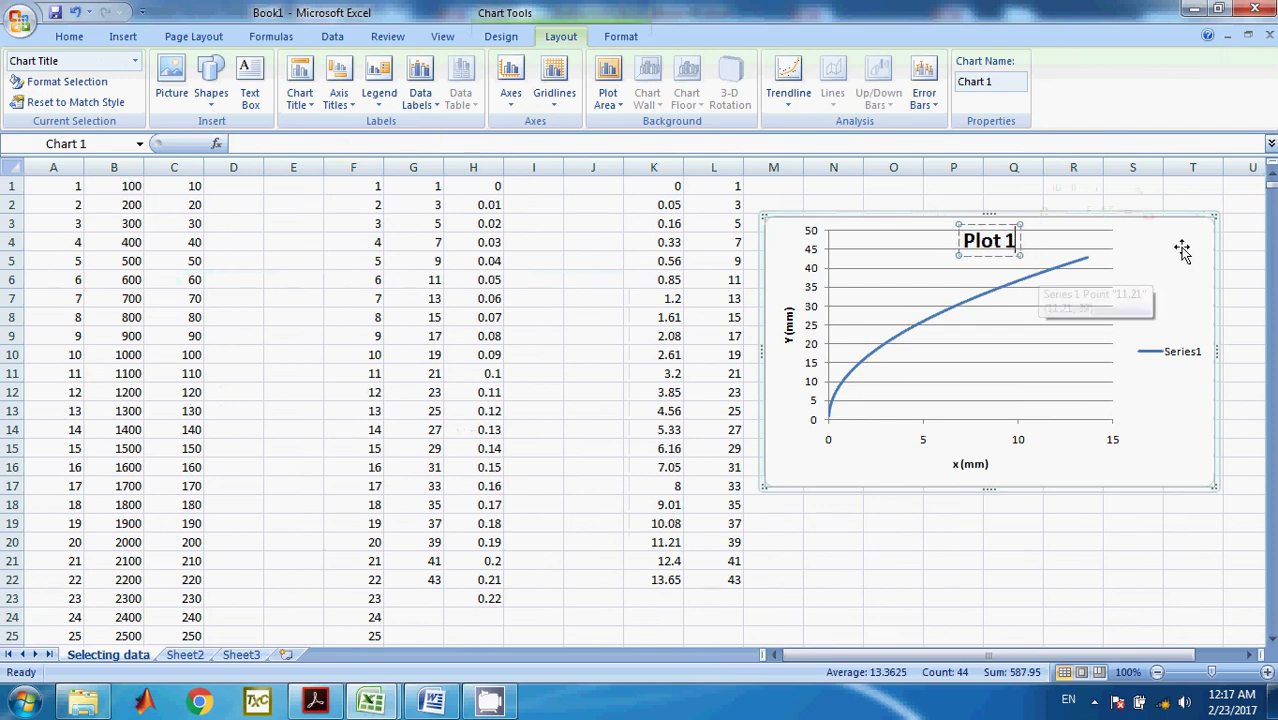
left_click(1157, 271)
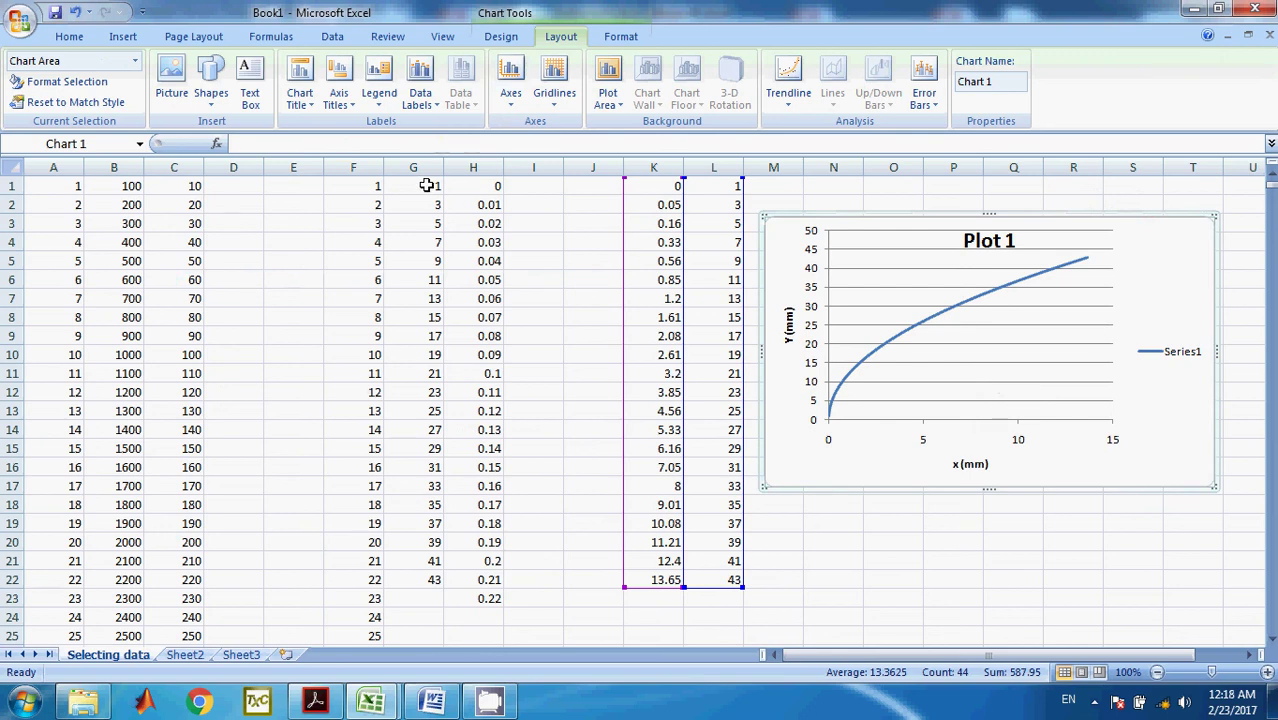
Step: Copy the values in G1:H22 and paste them into columns U and V starting at U1
left_click_drag(431, 186, 484, 581)
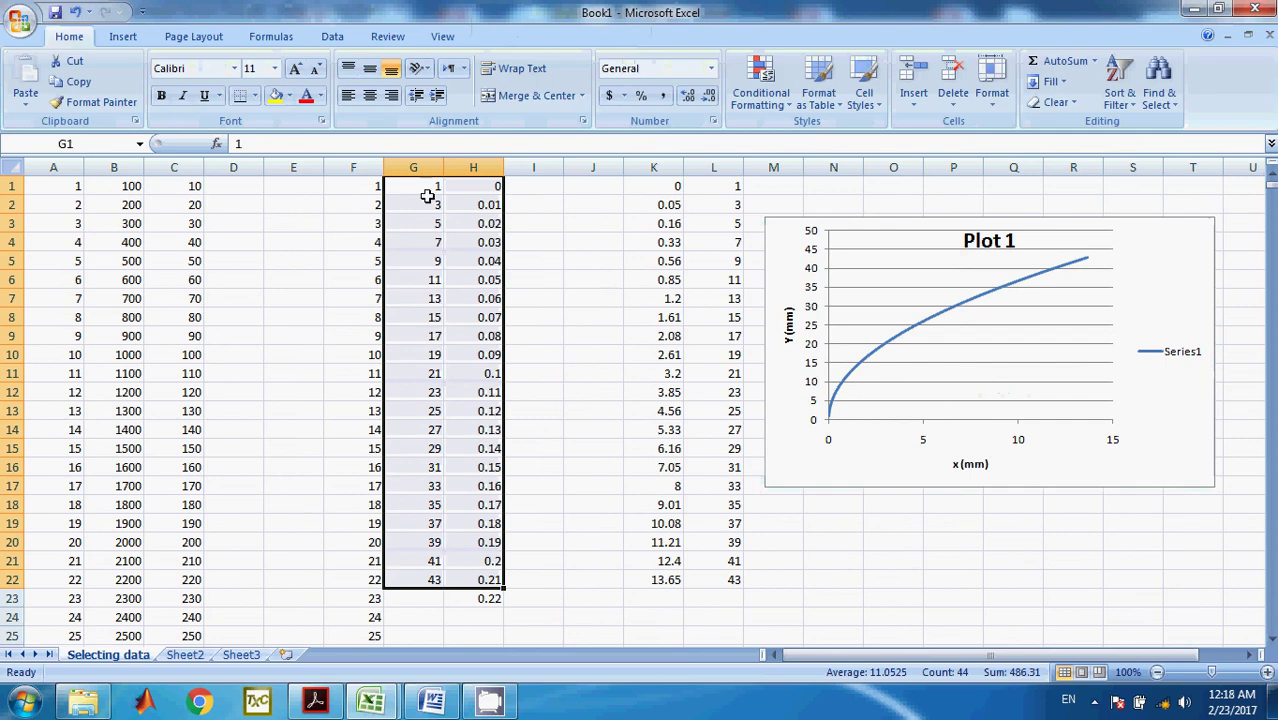
key("ctrl+c")
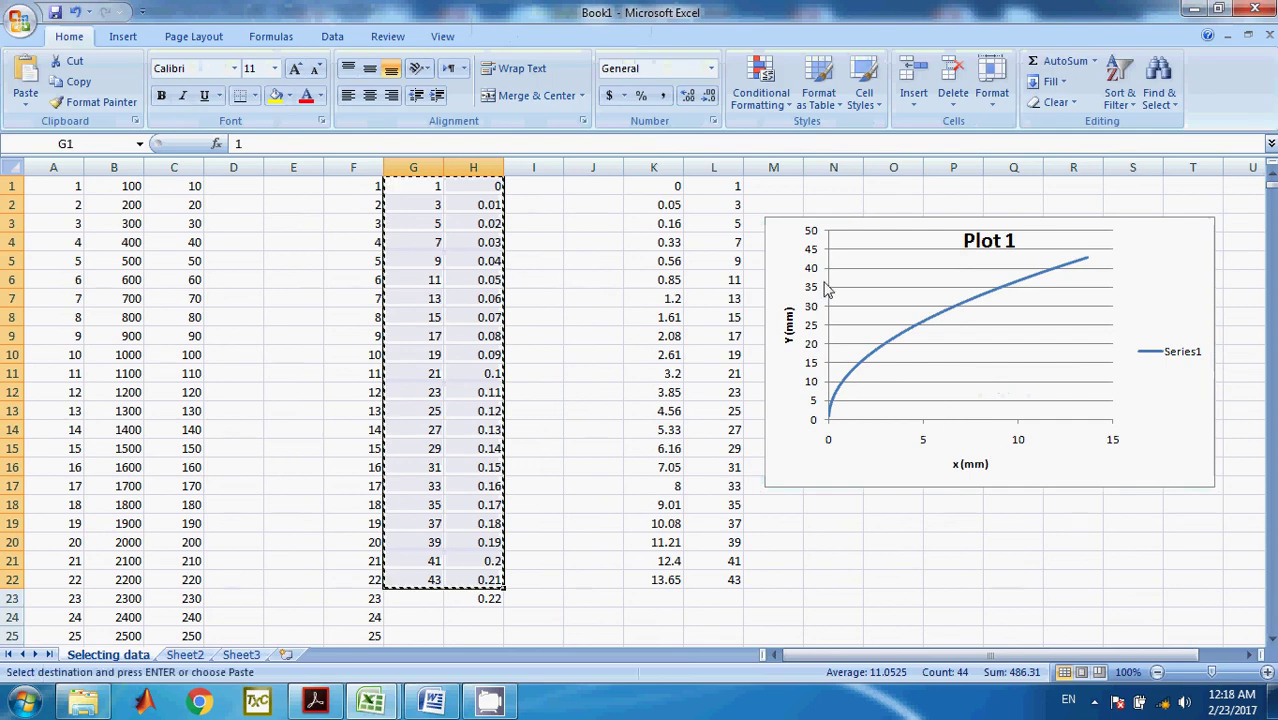
left_click(1232, 186)
key("ctrl+v")
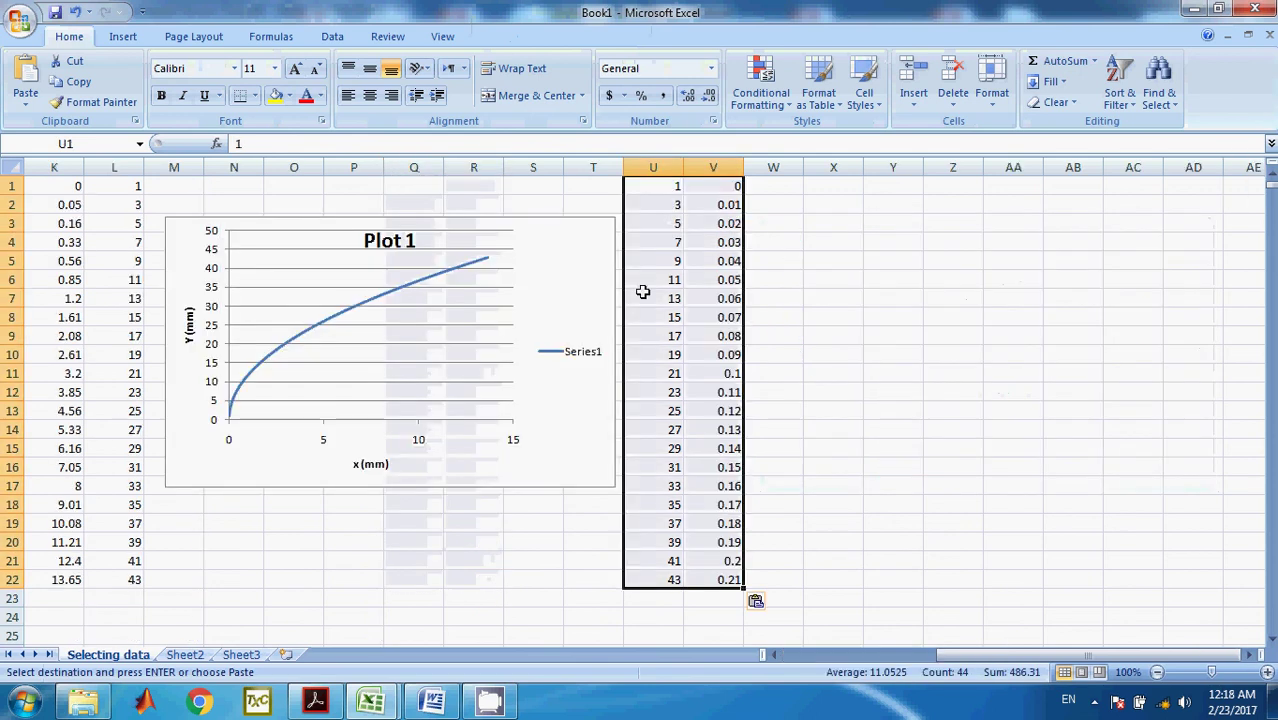
Step: Add a new data series to the Plot 1 chart and name it "DATA2"
left_click(490, 327)
right_click(471, 327)
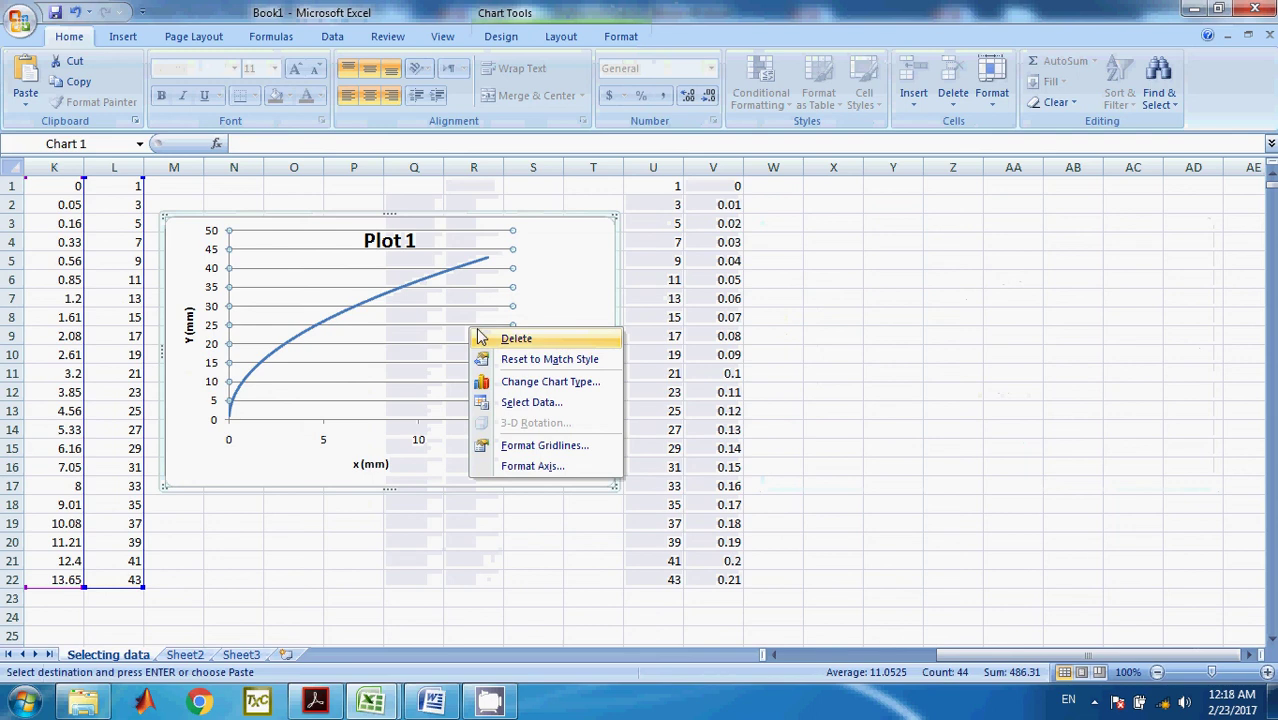
left_click(540, 403)
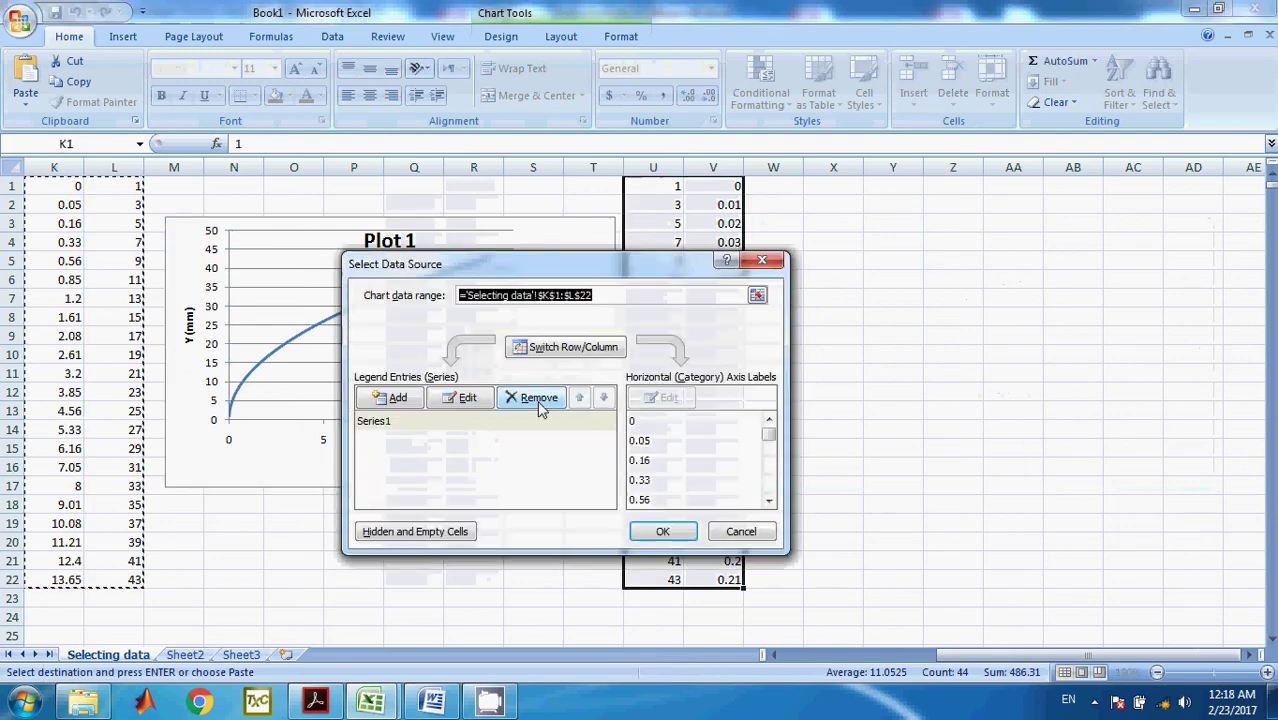
left_click(382, 400)
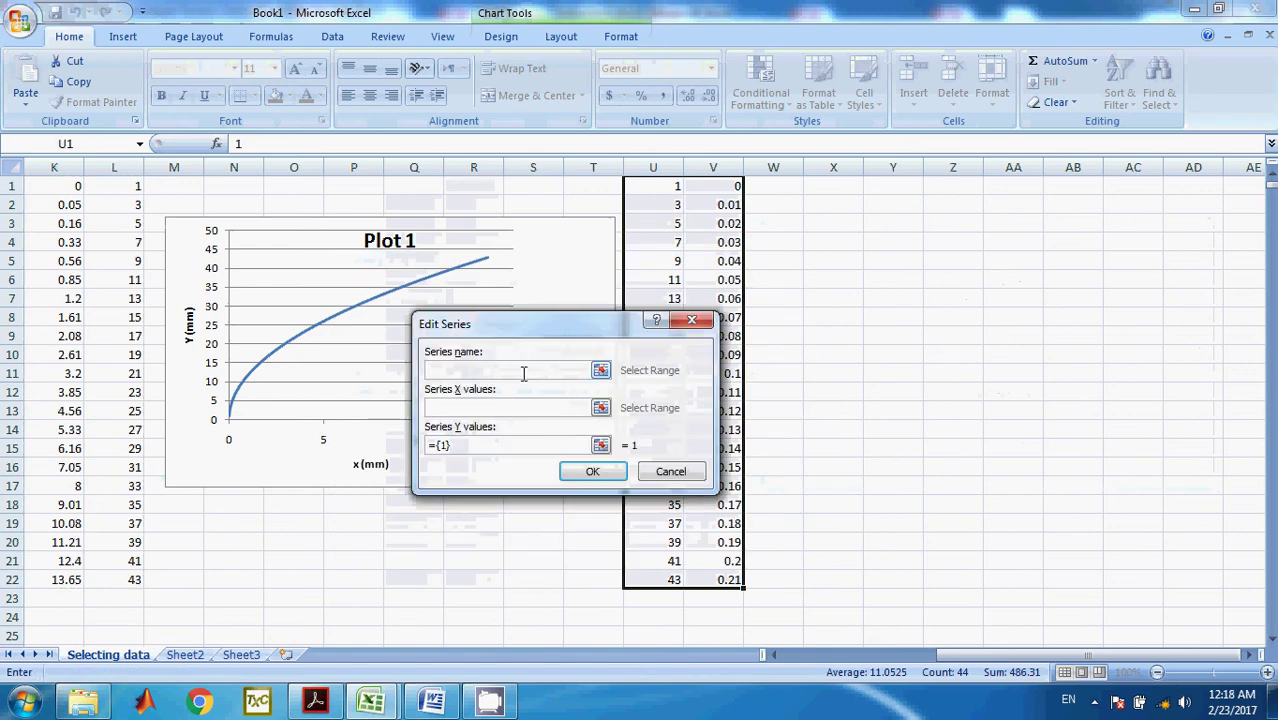
type("DATA2")
Step: Set the DATA2 series' X values to the range U1:U22 on the Selecting data sheet
left_click_drag(622, 326, 471, 290)
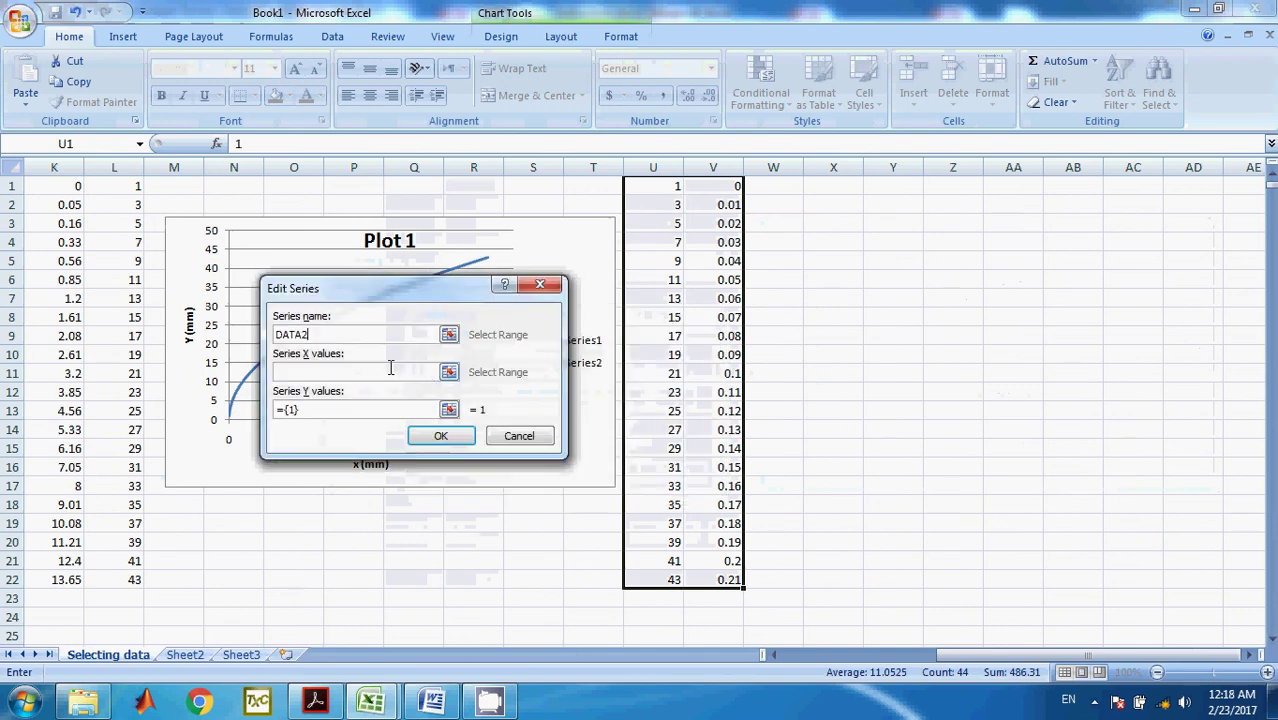
left_click(449, 373)
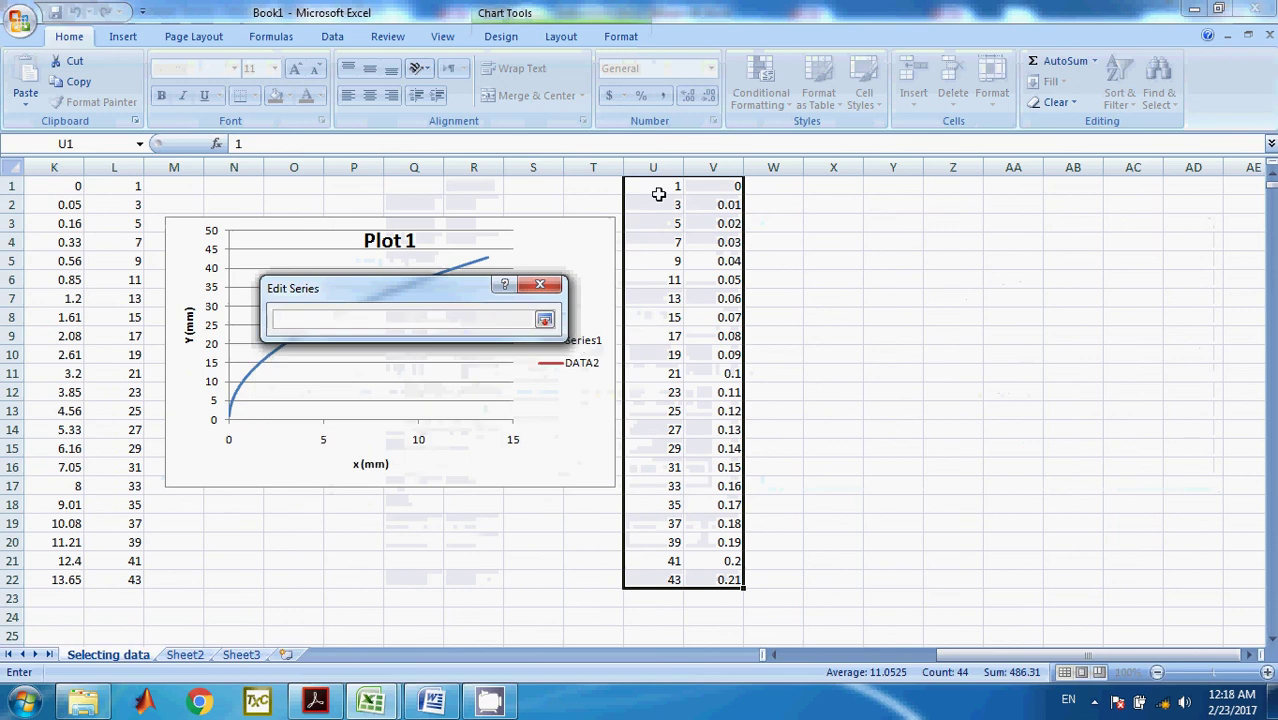
left_click_drag(655, 186, 654, 575)
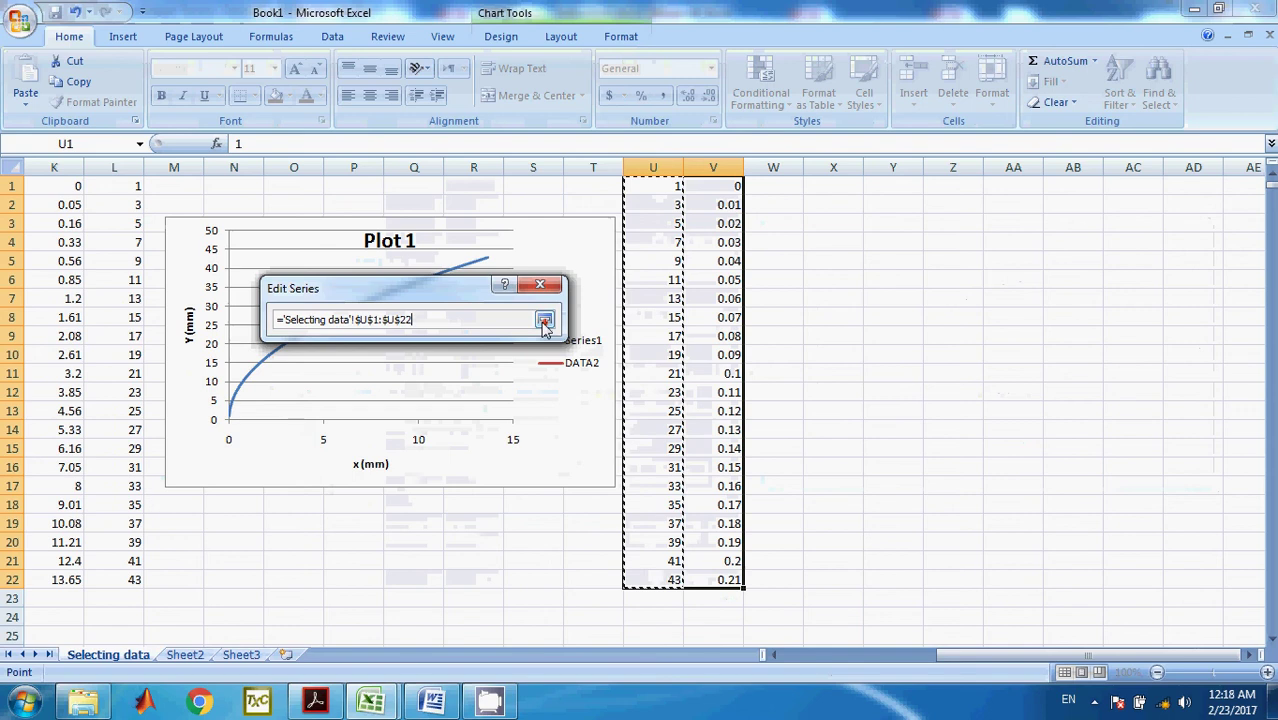
left_click(544, 321)
Step: Replace the DATA2 series' default Y values with the range V1:V22 and apply the new series to the chart
left_click_drag(362, 409, 187, 400)
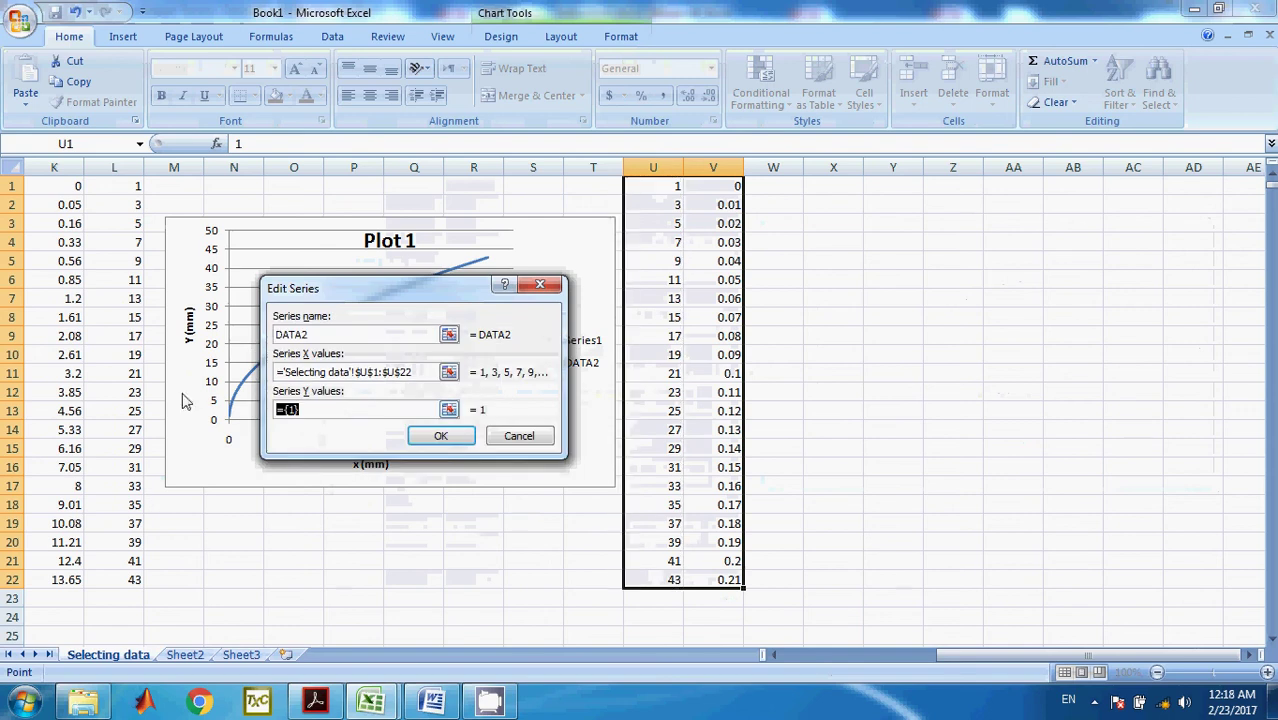
key("BackSpace")
left_click(449, 410)
left_click_drag(723, 190, 720, 581)
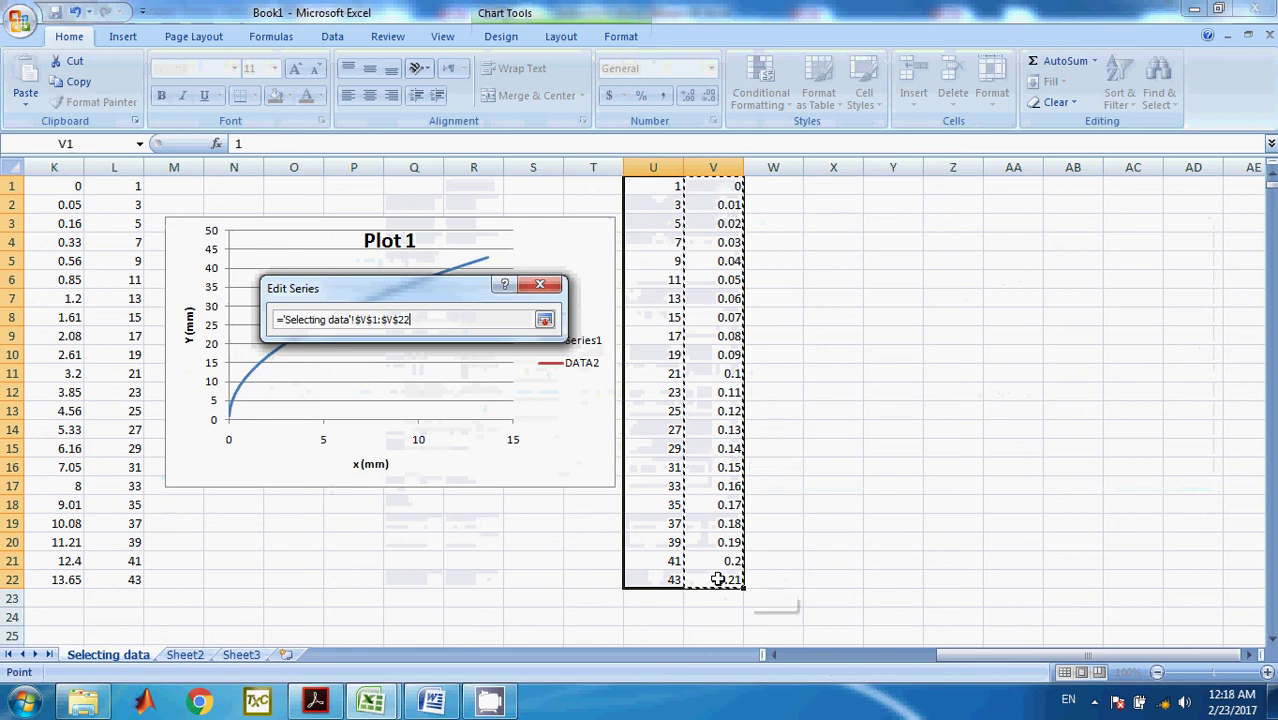
left_click(545, 321)
left_click(441, 436)
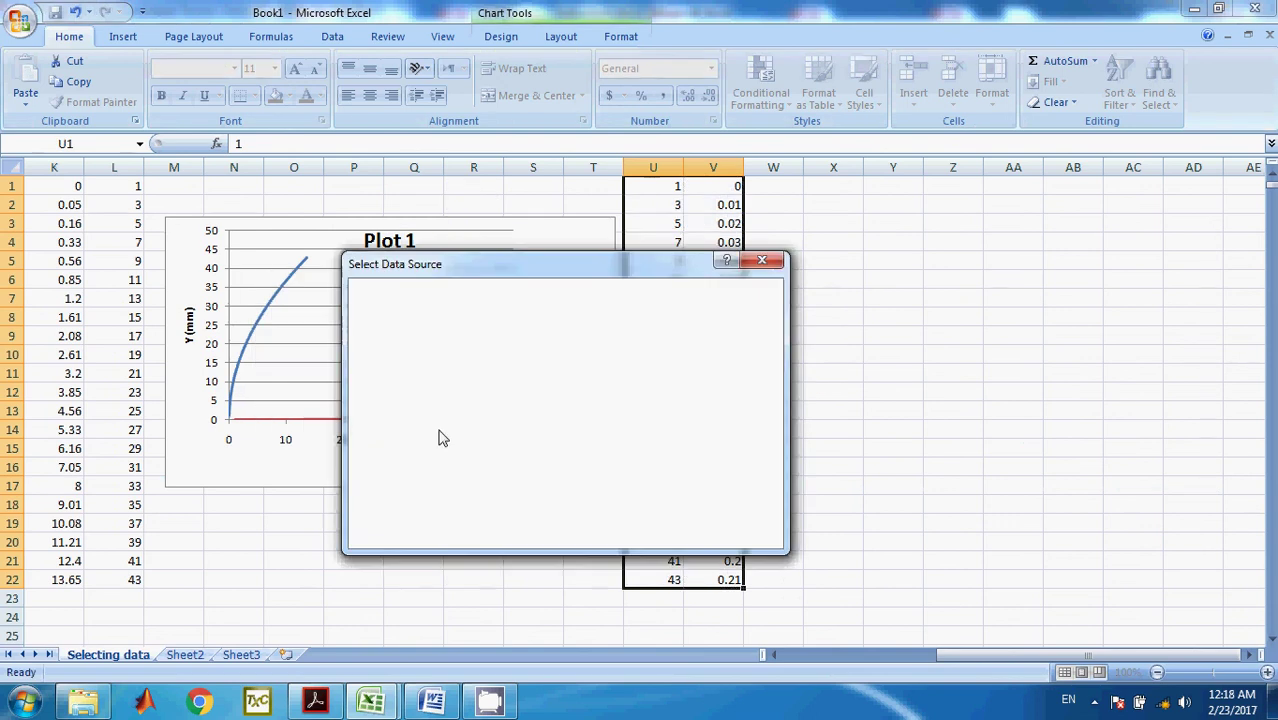
left_click(665, 533)
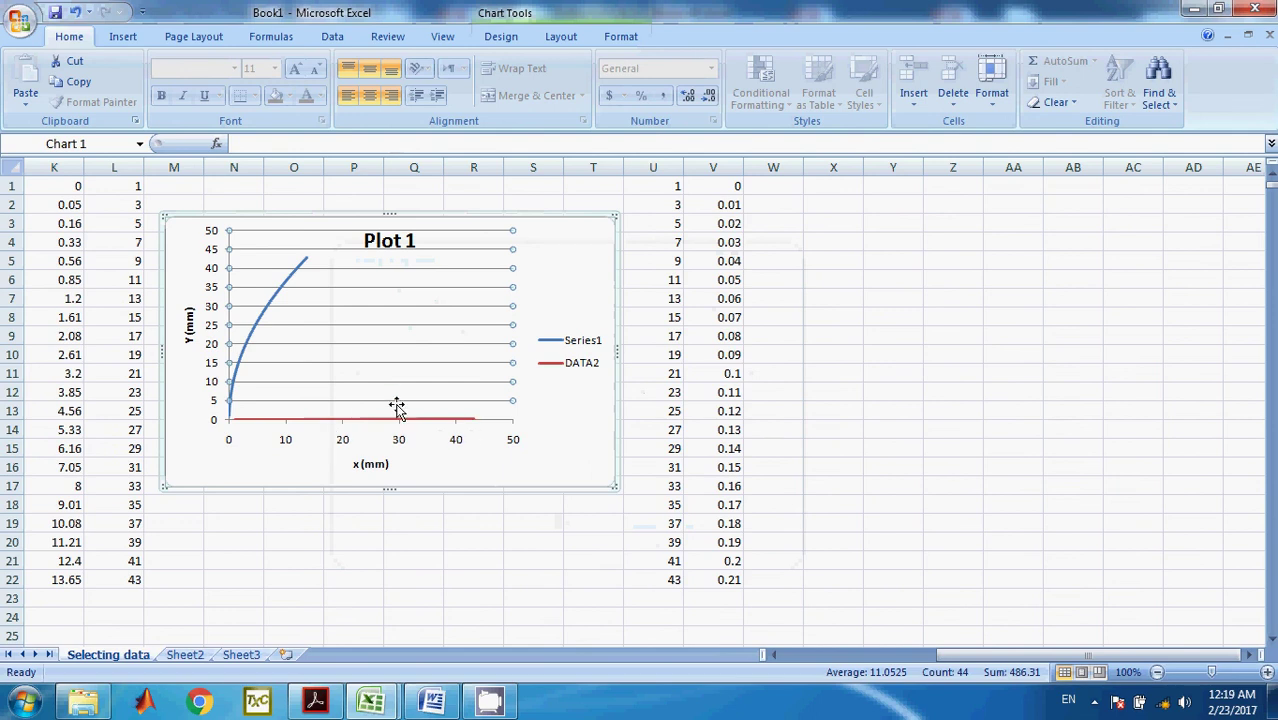
left_click(724, 581)
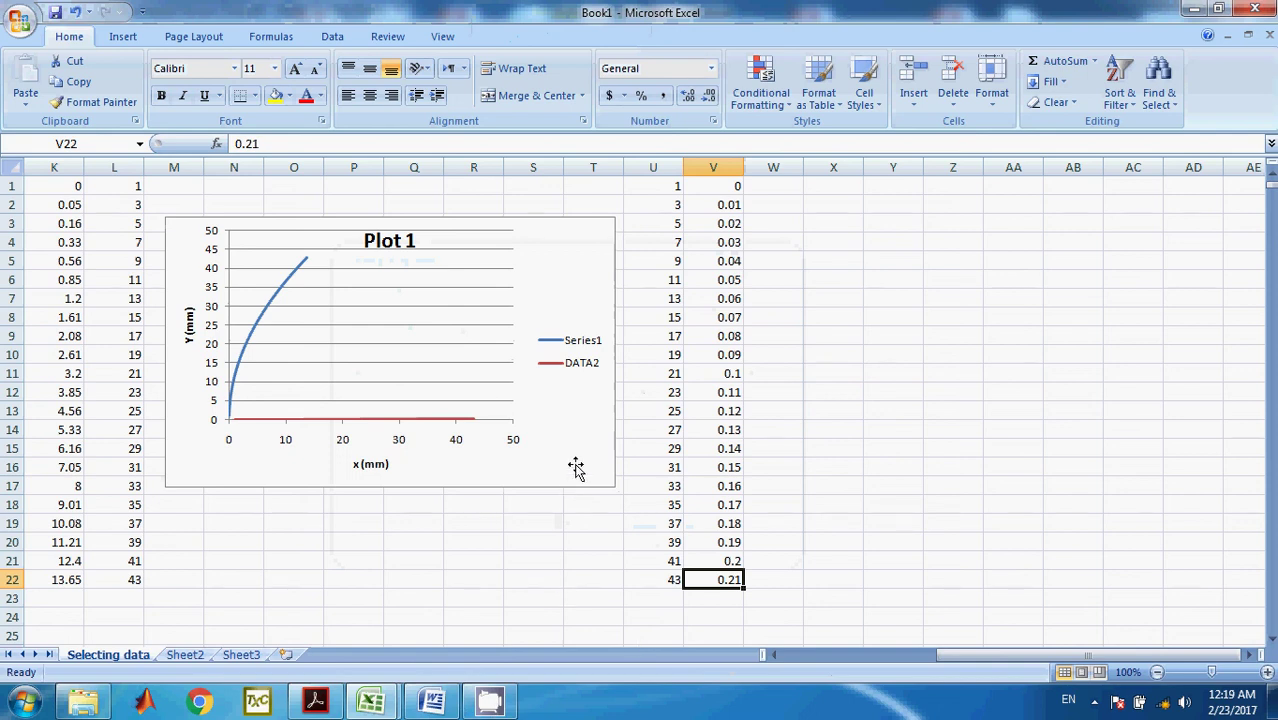
left_click(505, 700)
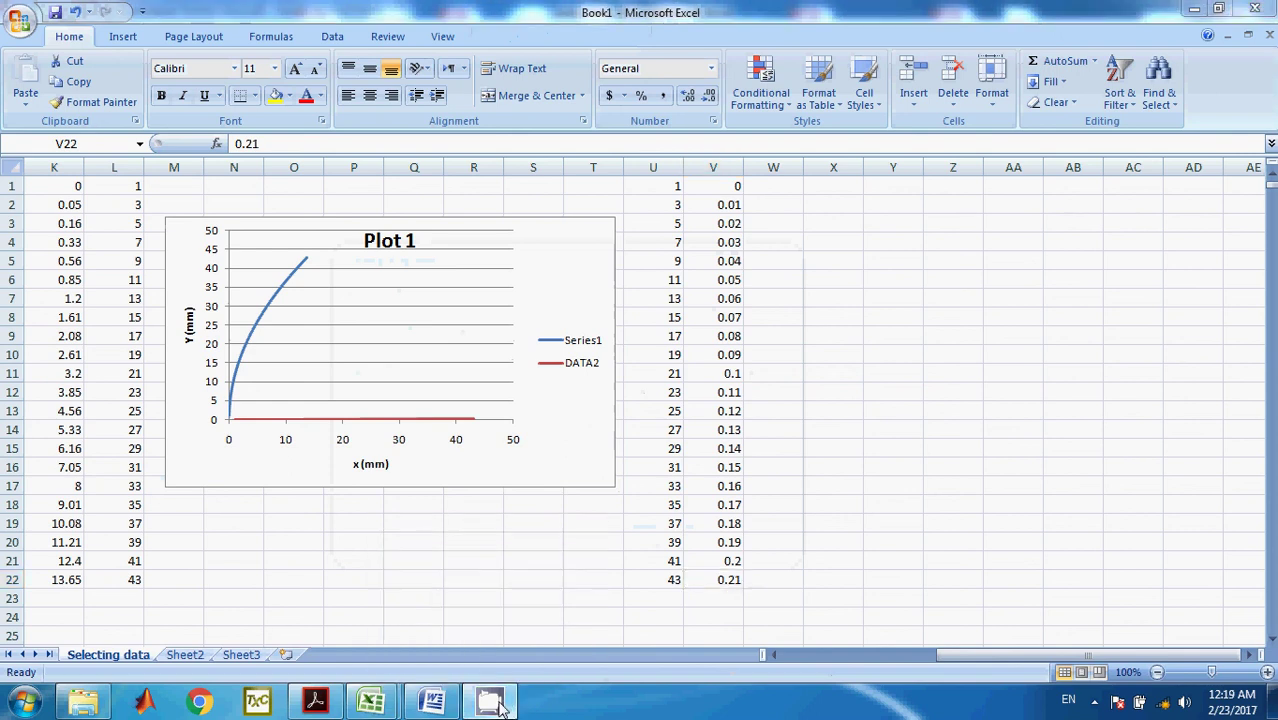